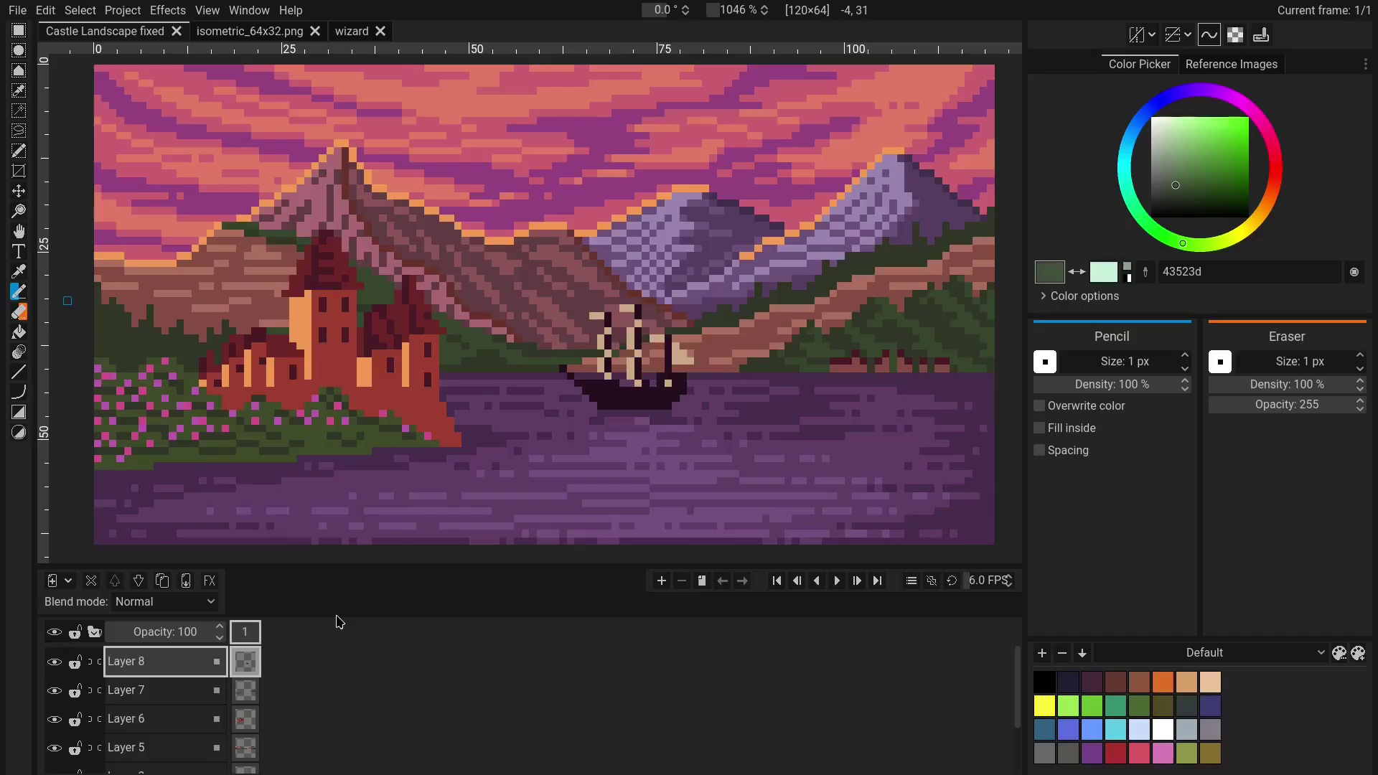
# Turn on Moveable Panels from the Window menu
pyautogui.click(250, 16)
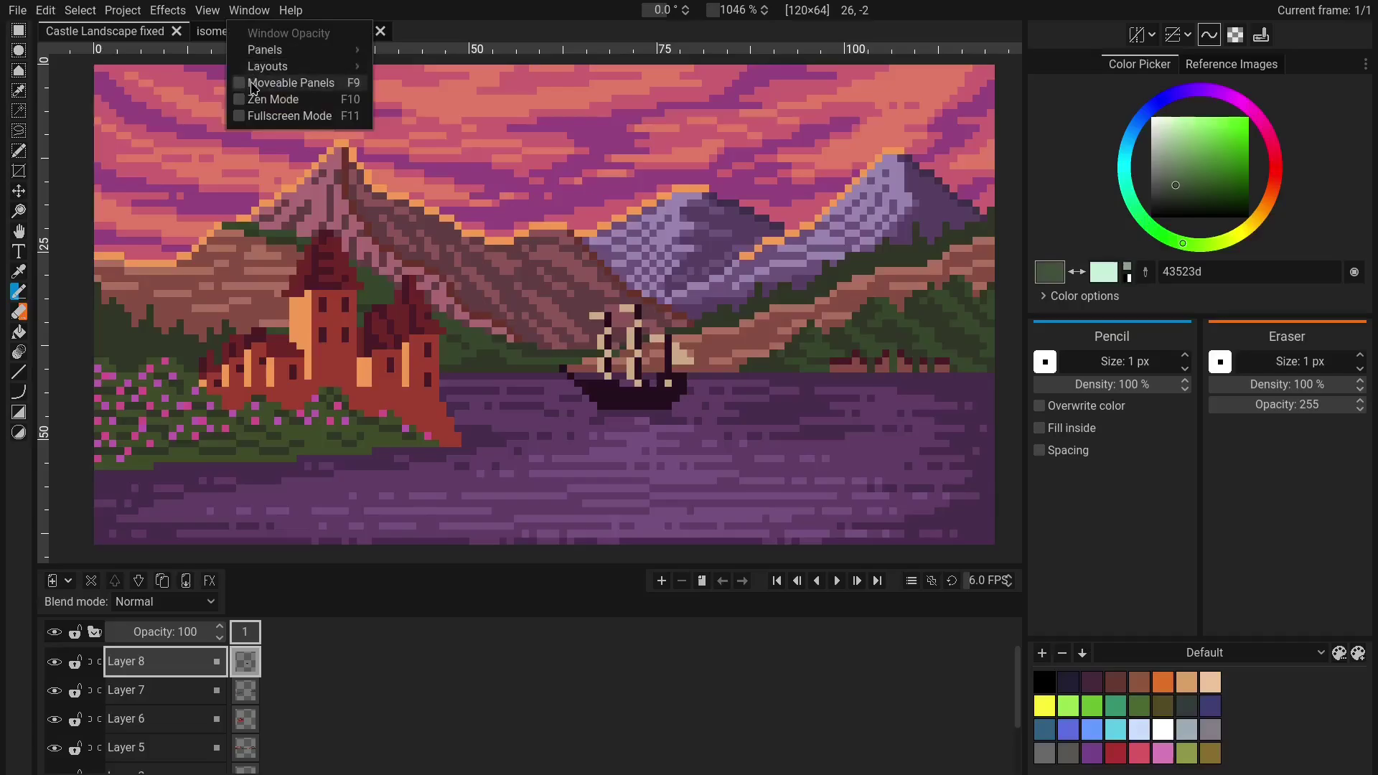
pyautogui.click(252, 85)
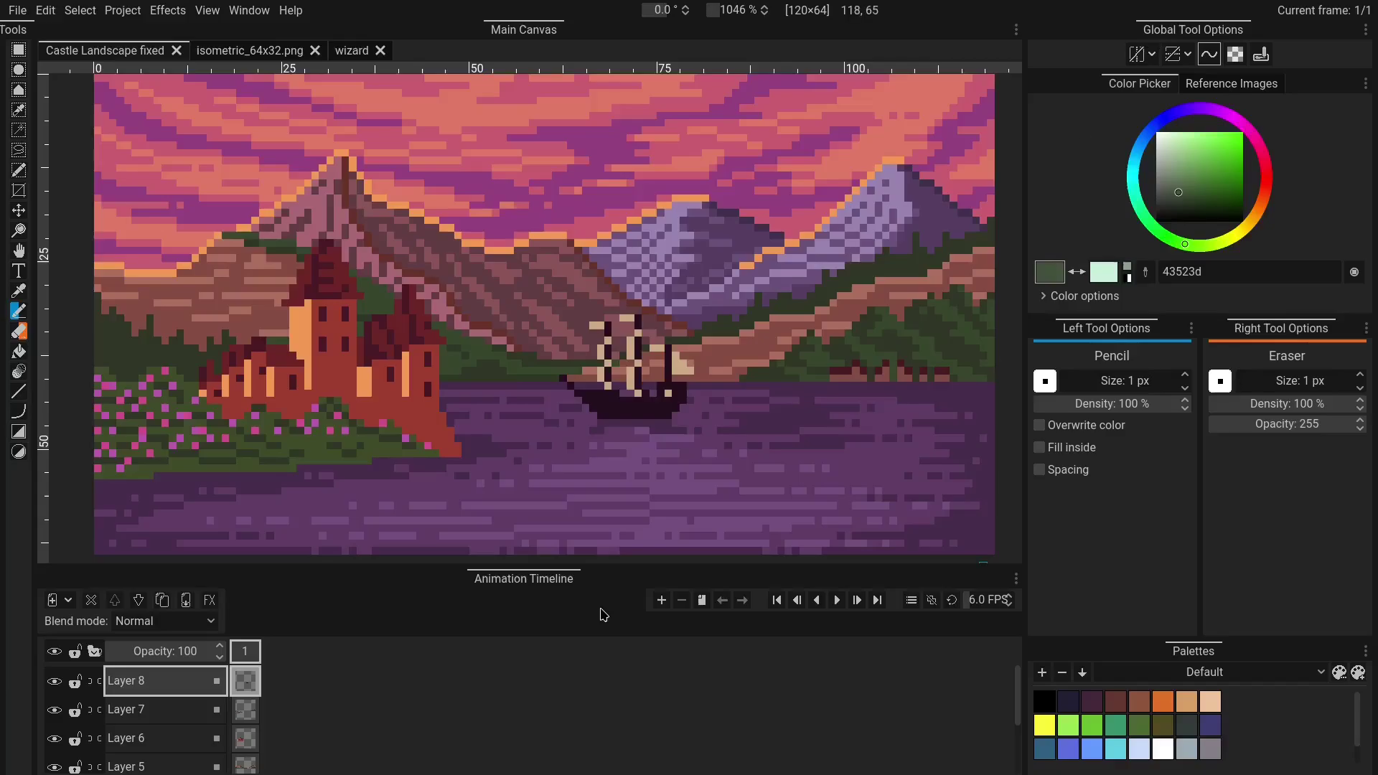
# Dock the Animation Timeline beside Main Canvas, resize it, and dock Color Picker and Global Tool Options below the canvas
pyautogui.moveTo(534, 585); pyautogui.dragTo(841, 309)
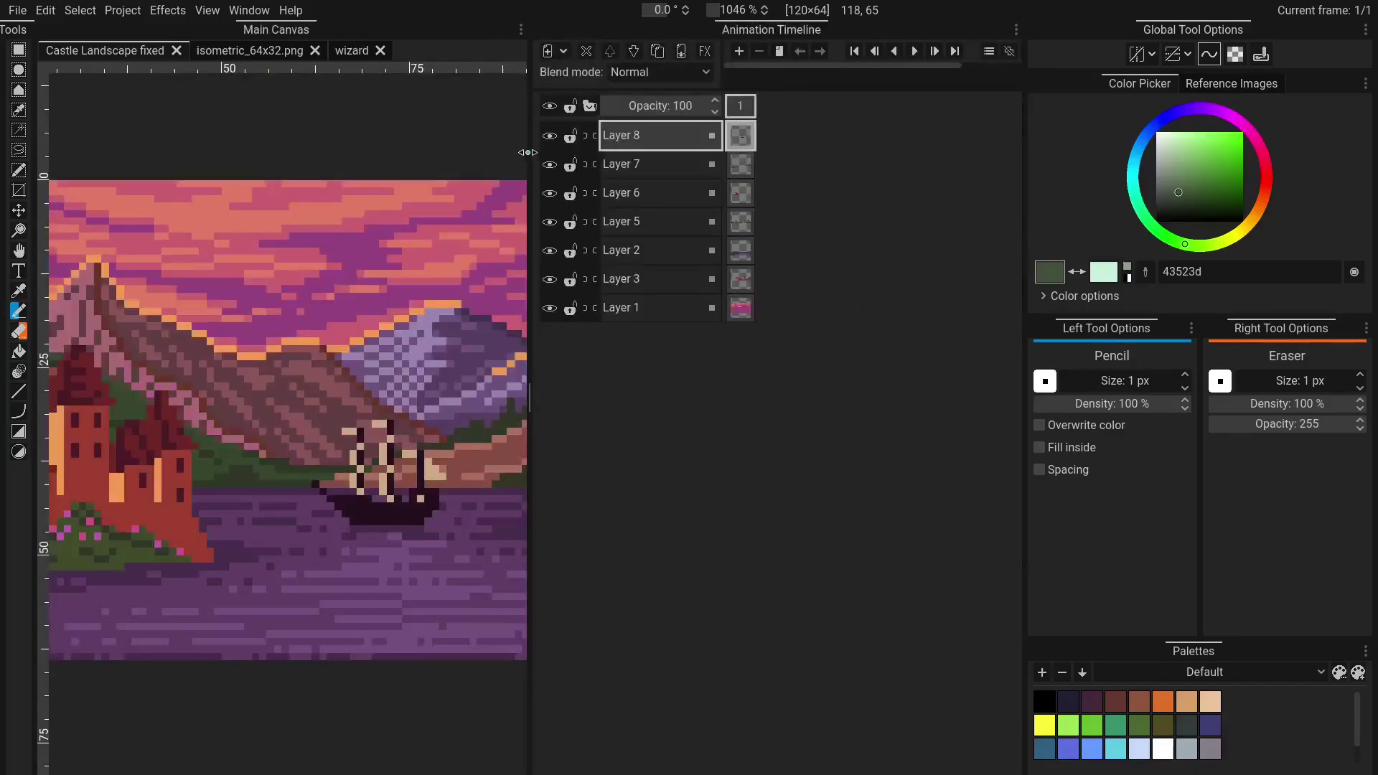
pyautogui.moveTo(532, 158); pyautogui.dragTo(665, 144)
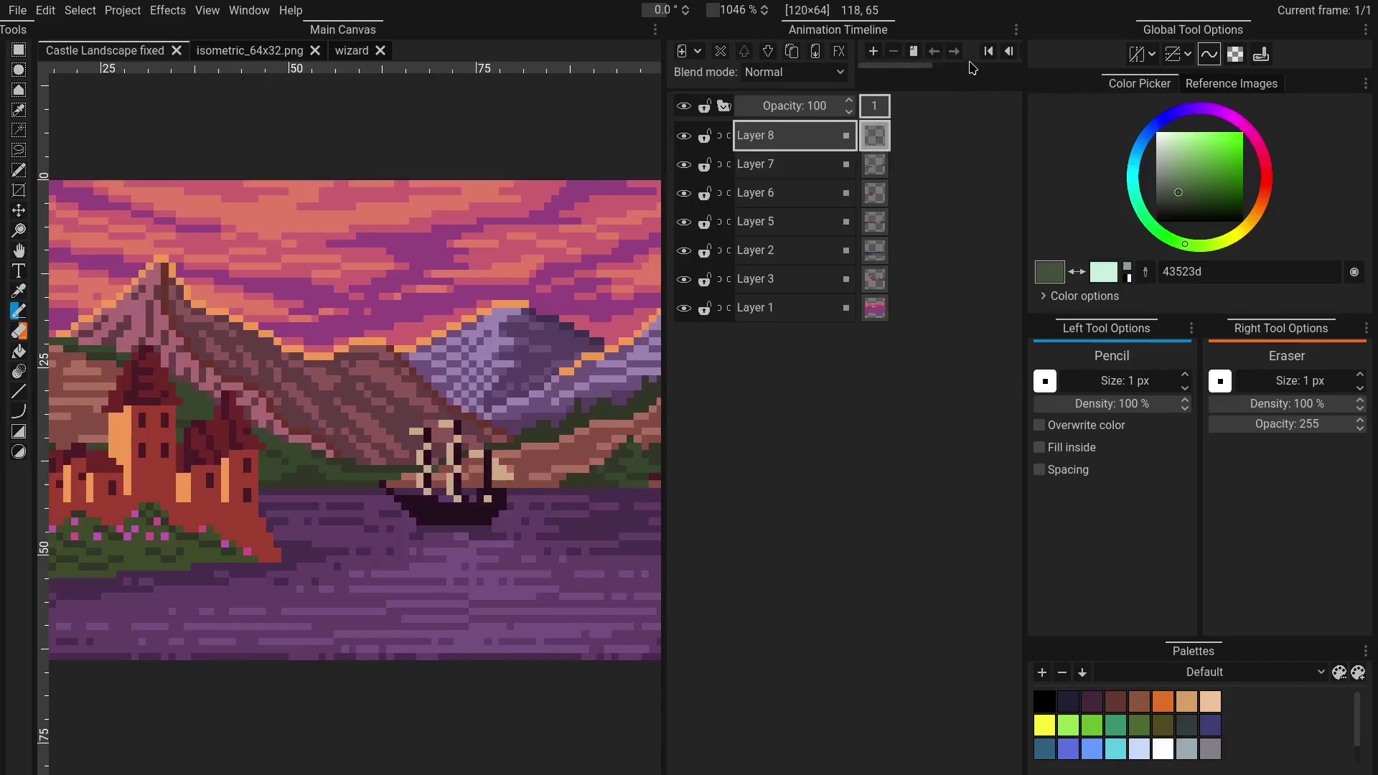
pyautogui.moveTo(1140, 83); pyautogui.dragTo(301, 610)
pyautogui.moveTo(1187, 30); pyautogui.dragTo(396, 310)
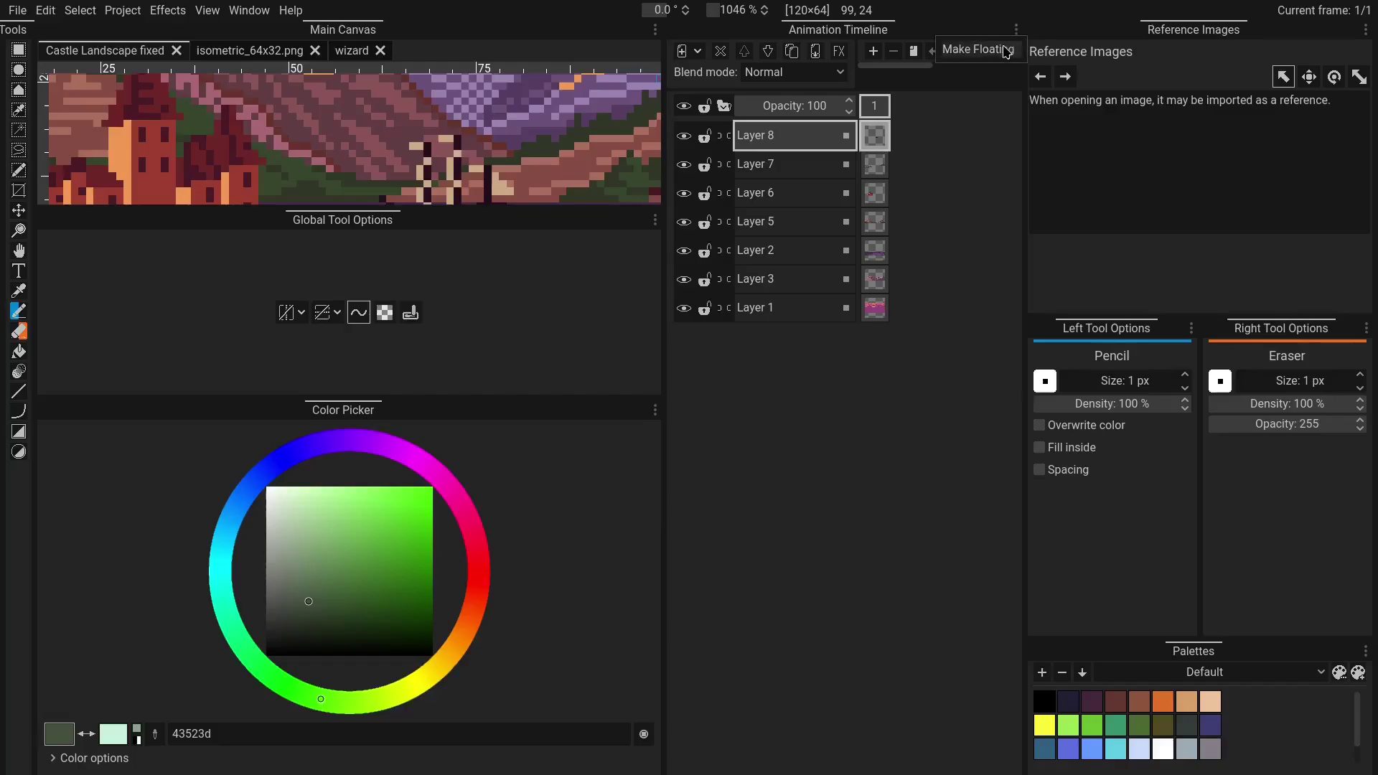
# Float the Animation Timeline, move and enlarge its window, then close it to re-dock
pyautogui.click(1007, 51)
pyautogui.moveTo(670, 239); pyautogui.dragTo(374, 237)
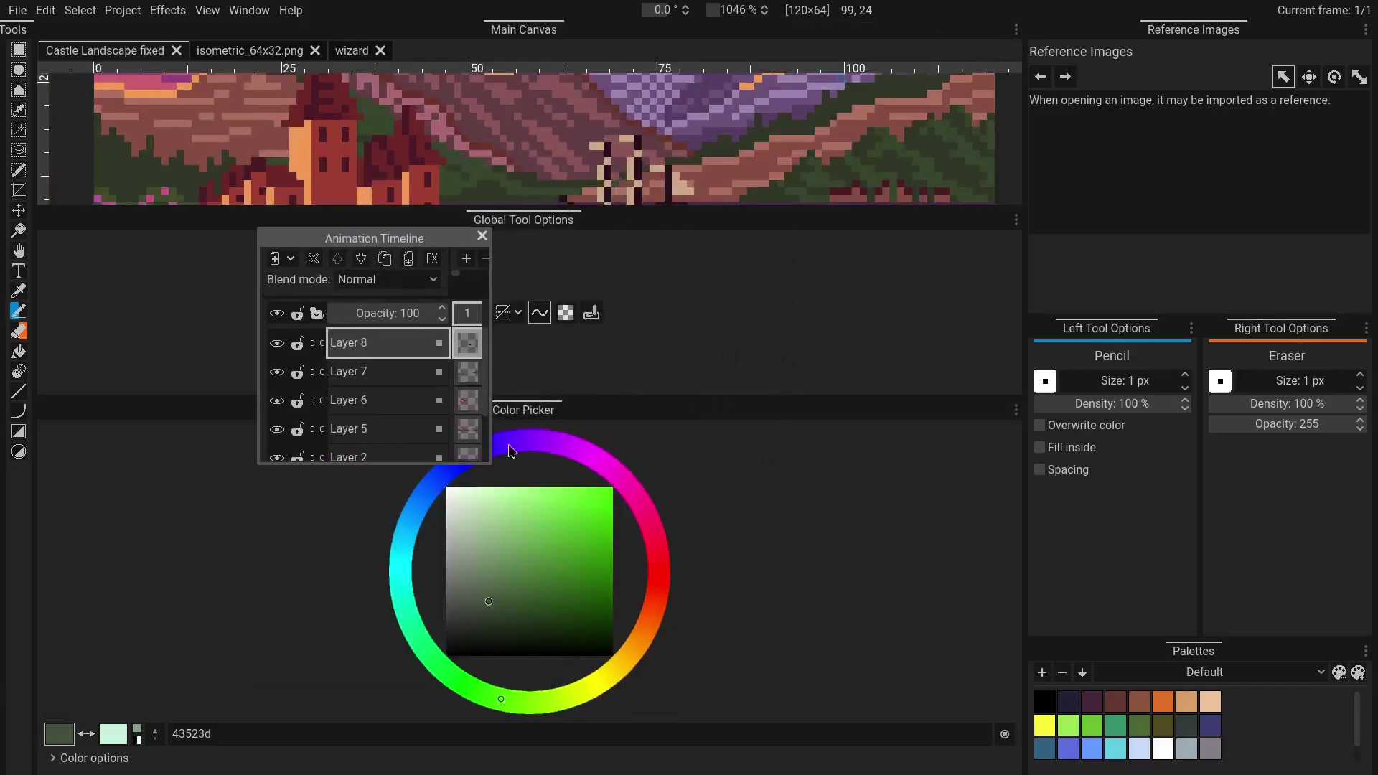
pyautogui.moveTo(487, 465); pyautogui.dragTo(825, 615)
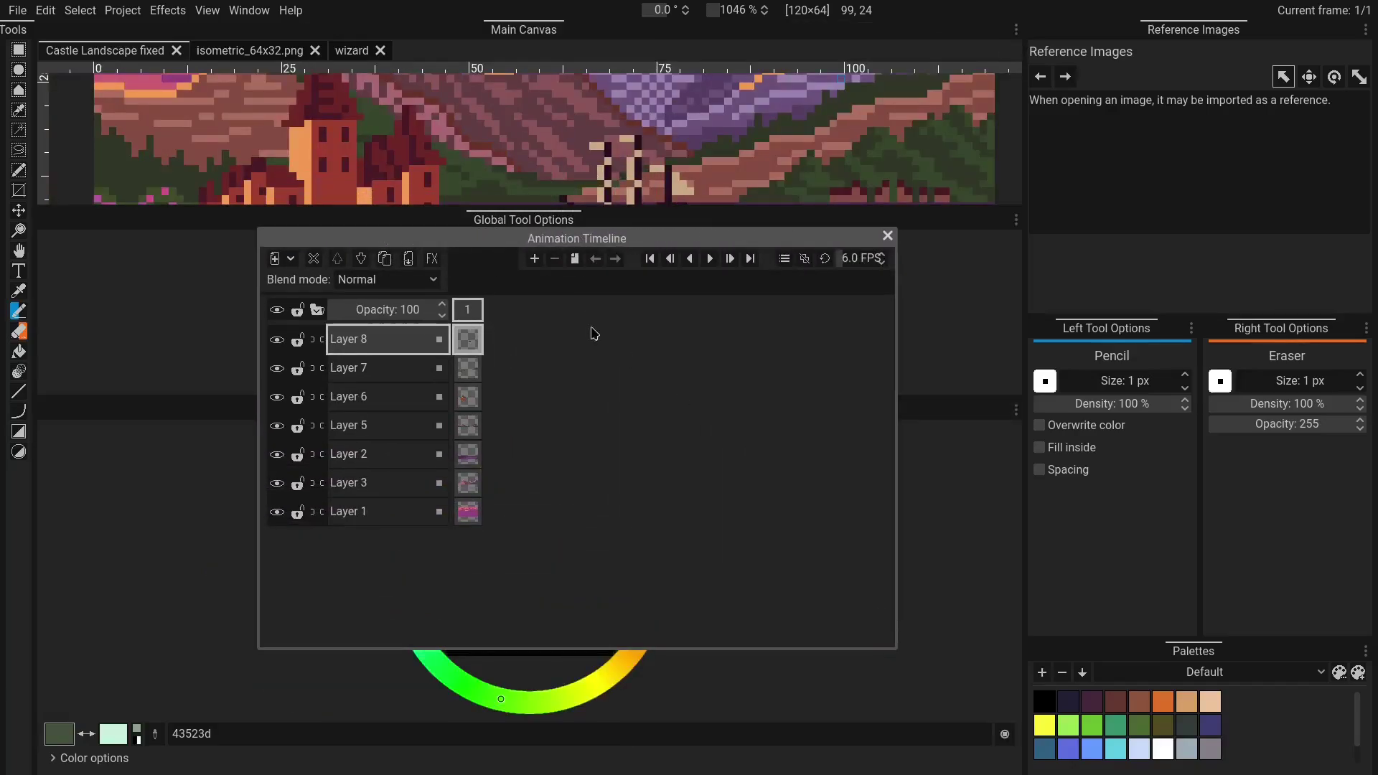
pyautogui.moveTo(596, 238); pyautogui.dragTo(724, 249)
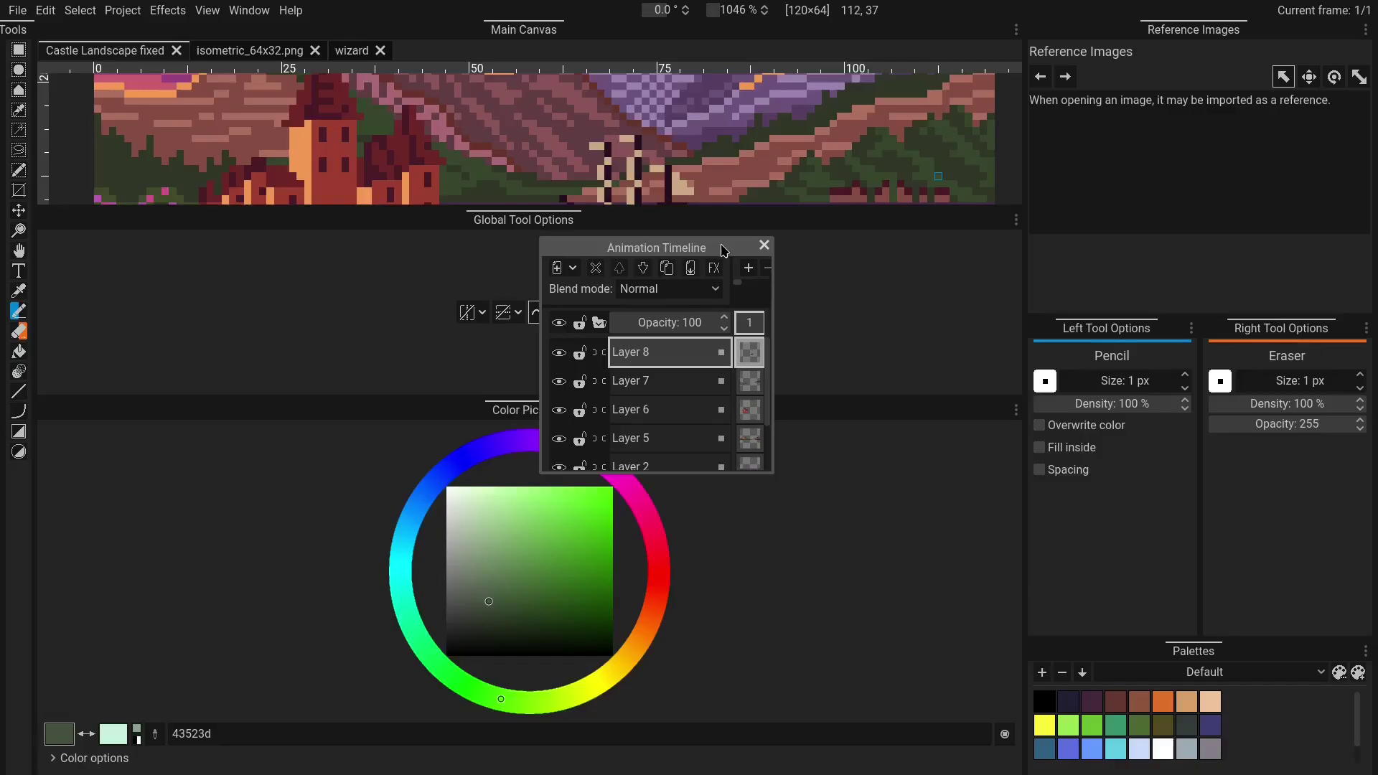
pyautogui.click(764, 246)
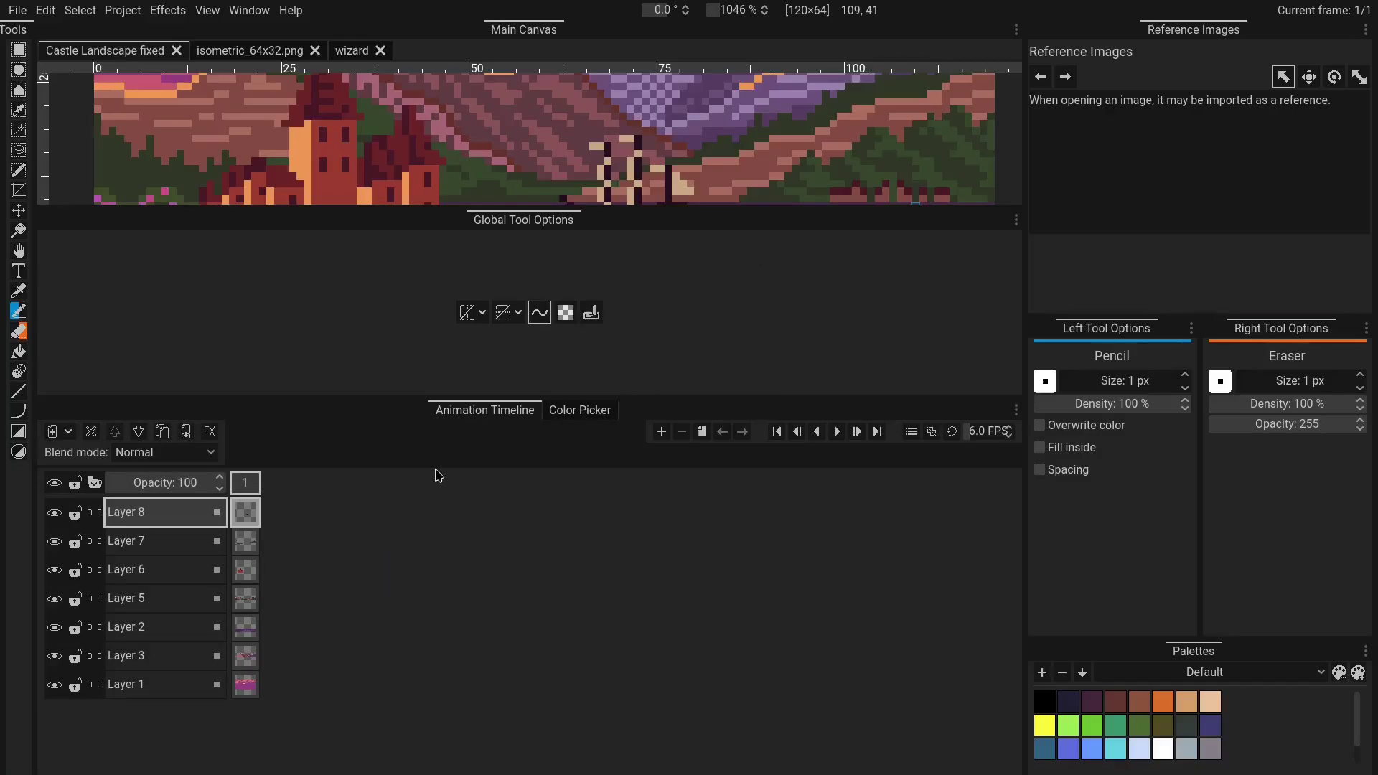
# Uncheck Single window mode in Preferences > Interface and close Preferences
pyautogui.click(45, 10)
pyautogui.click(74, 183)
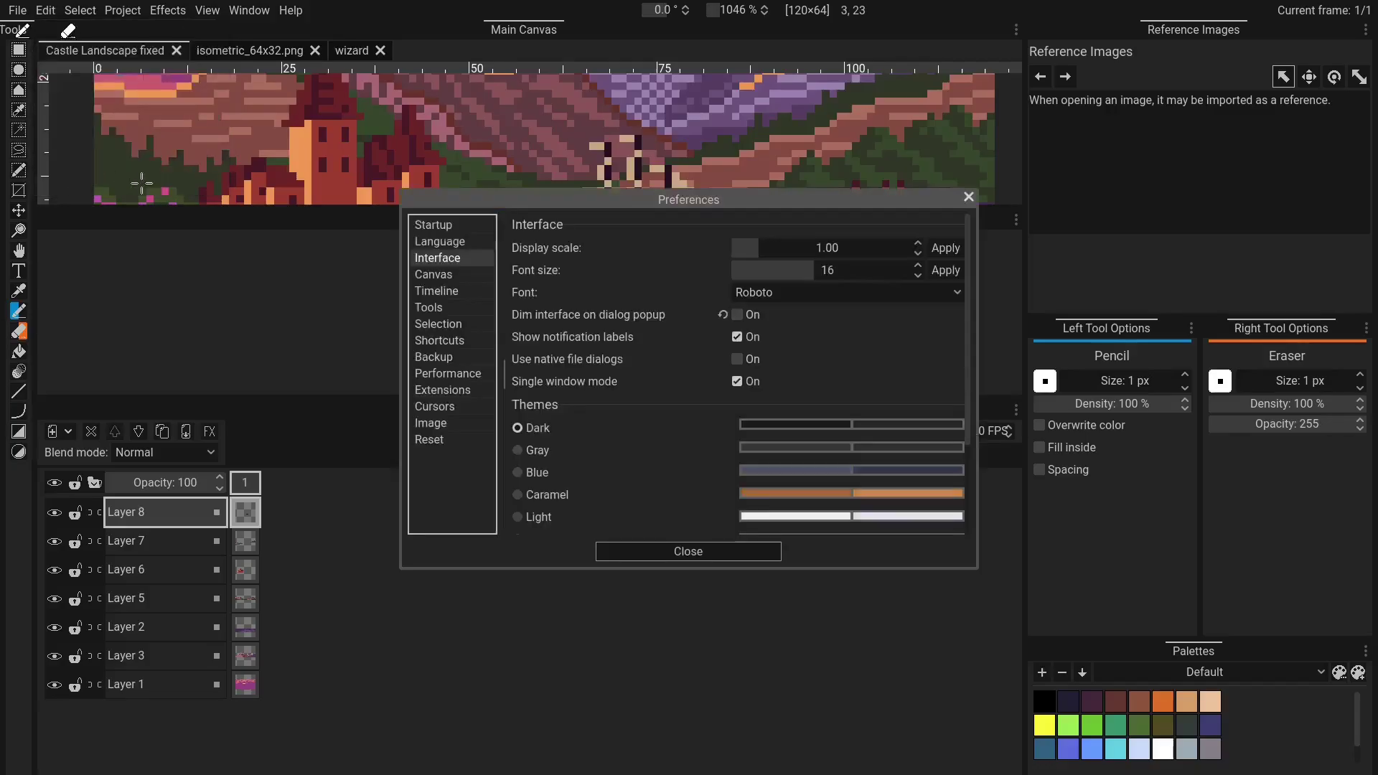
pyautogui.click(737, 382)
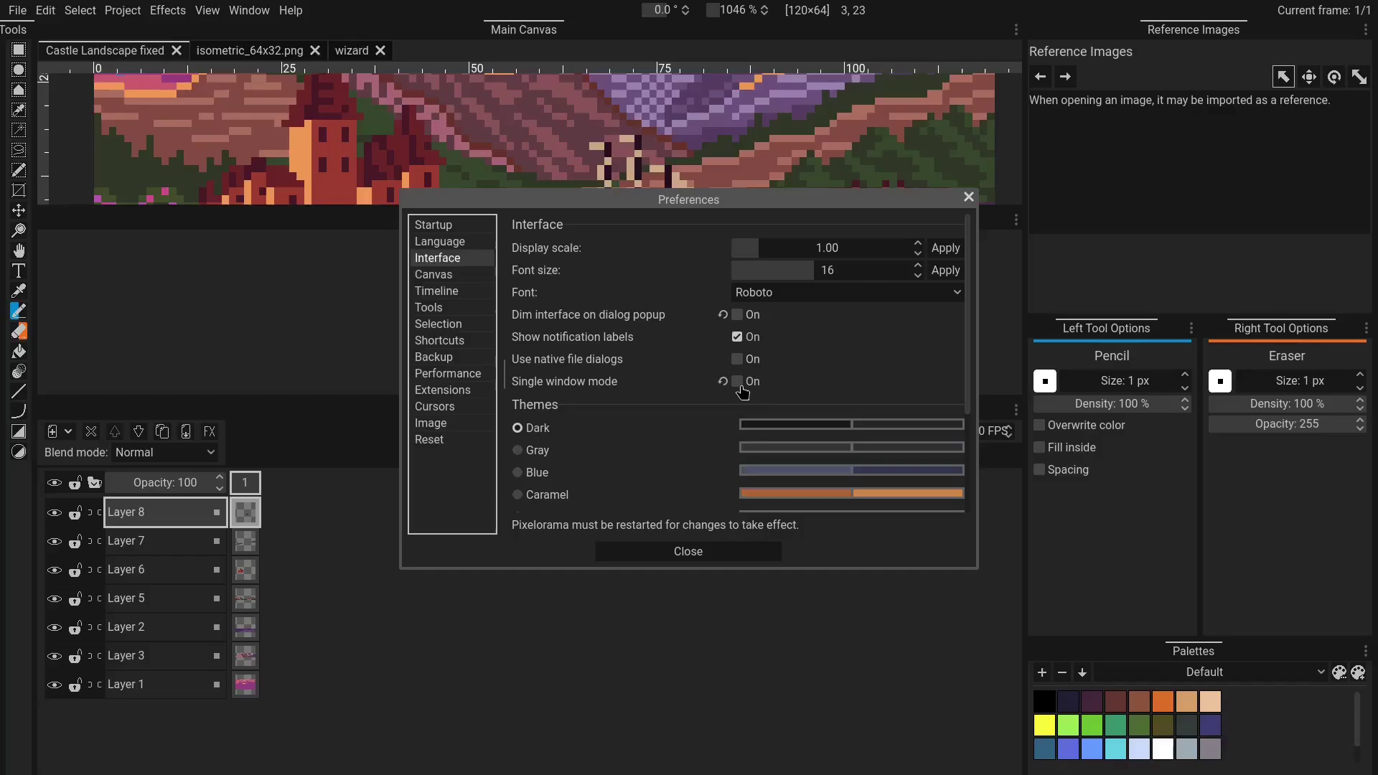
pyautogui.click(700, 554)
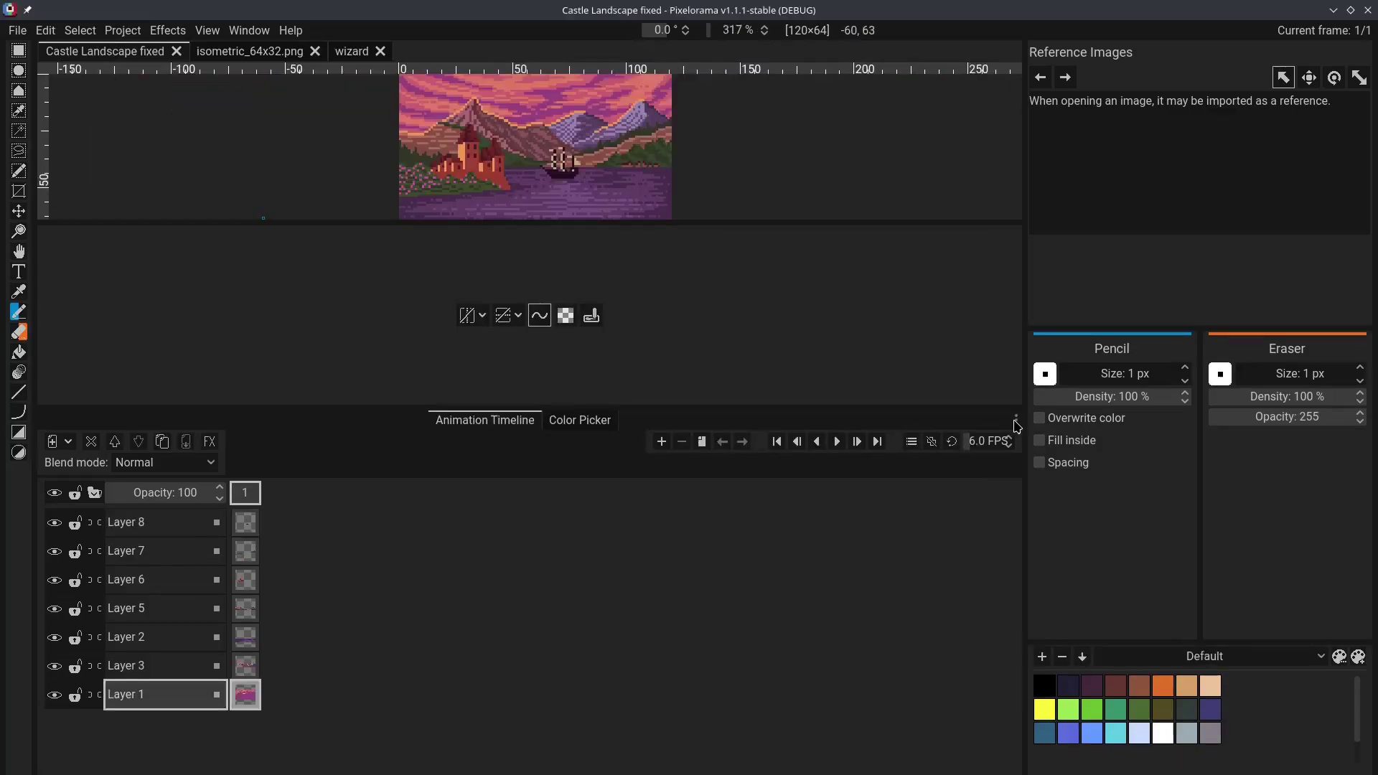
pyautogui.click(1016, 425)
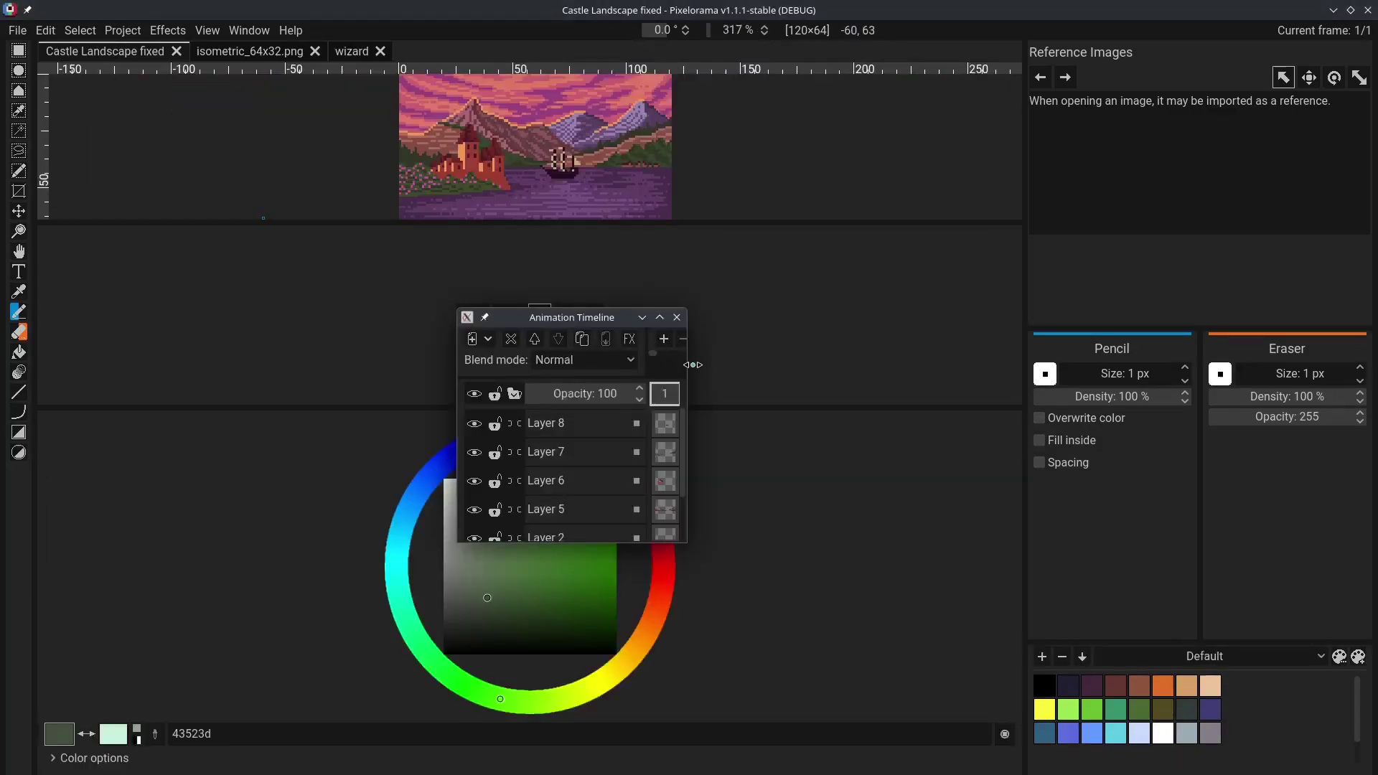
pyautogui.moveTo(692, 365); pyautogui.dragTo(1114, 365)
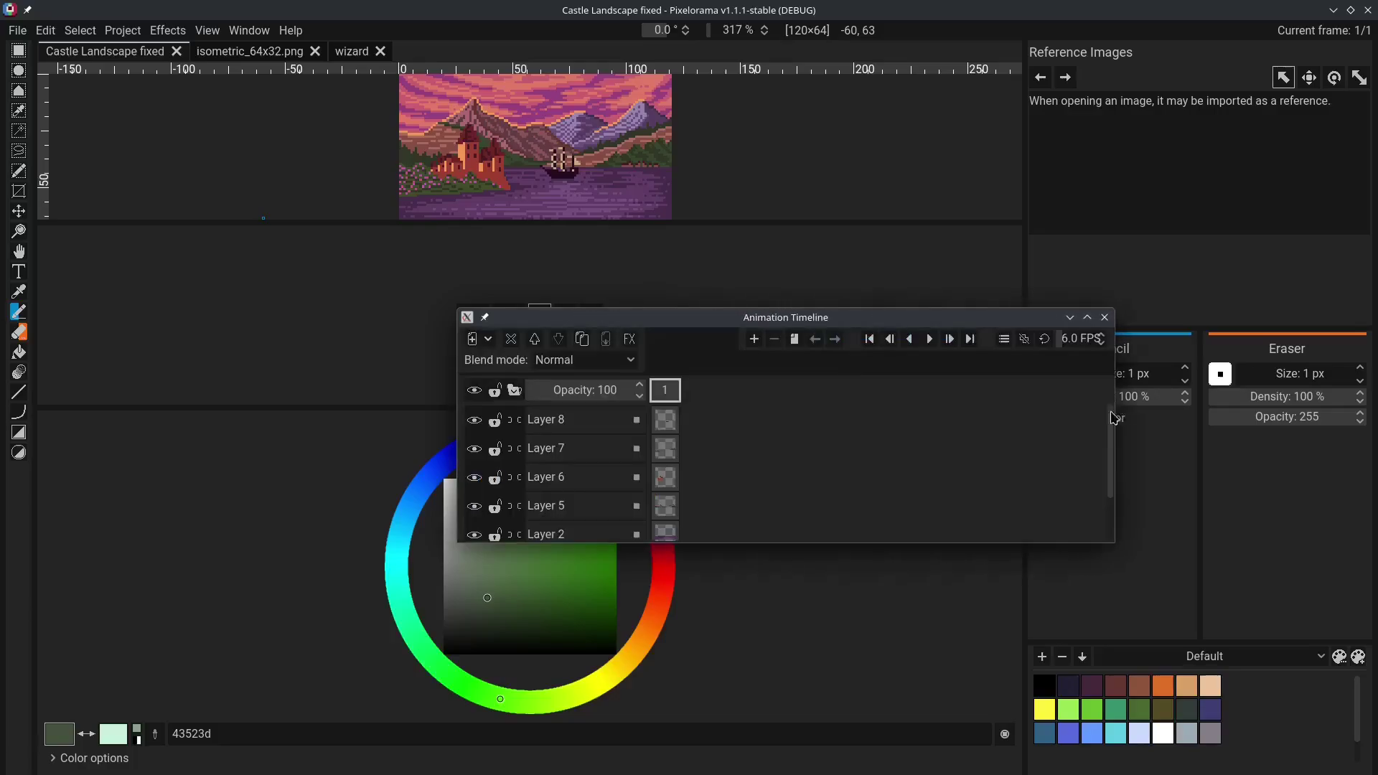
pyautogui.moveTo(649, 307); pyautogui.dragTo(452, 217)
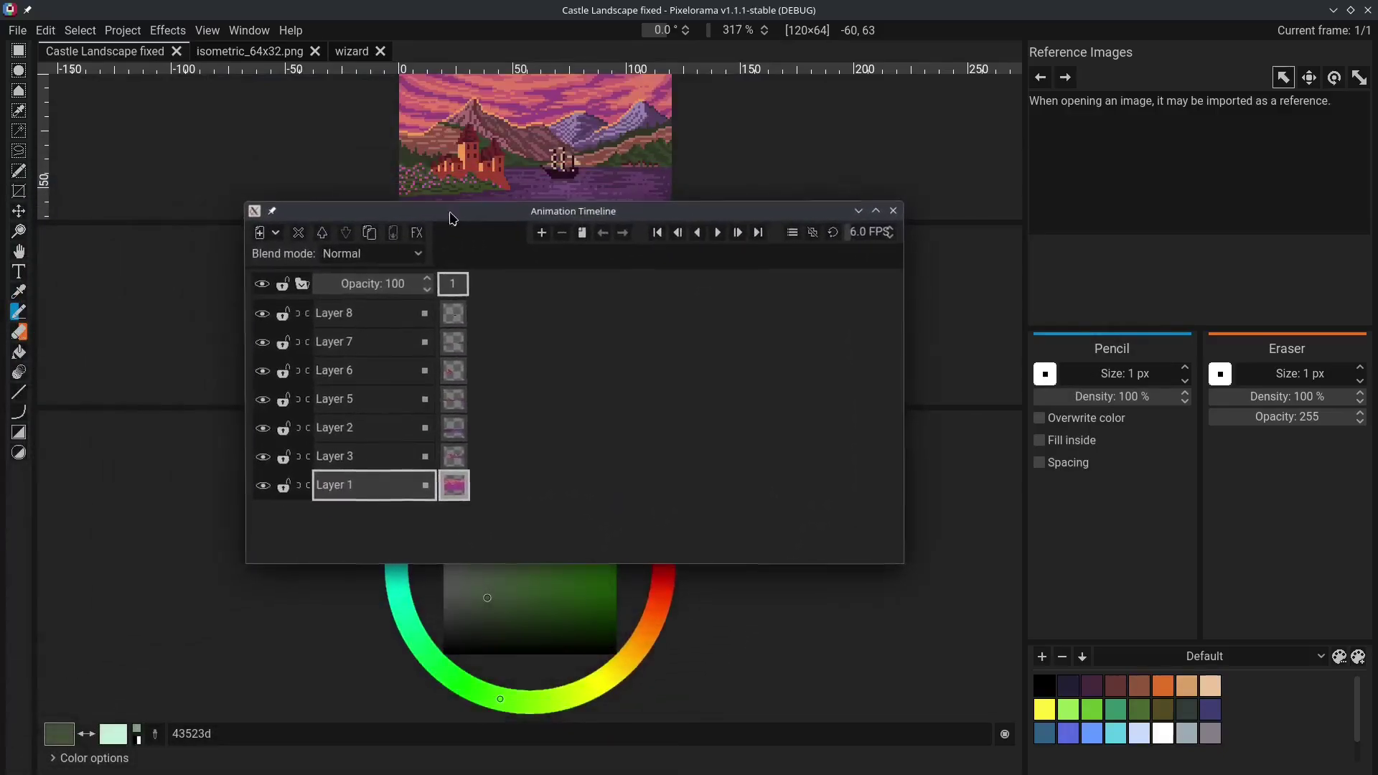
pyautogui.click(893, 210)
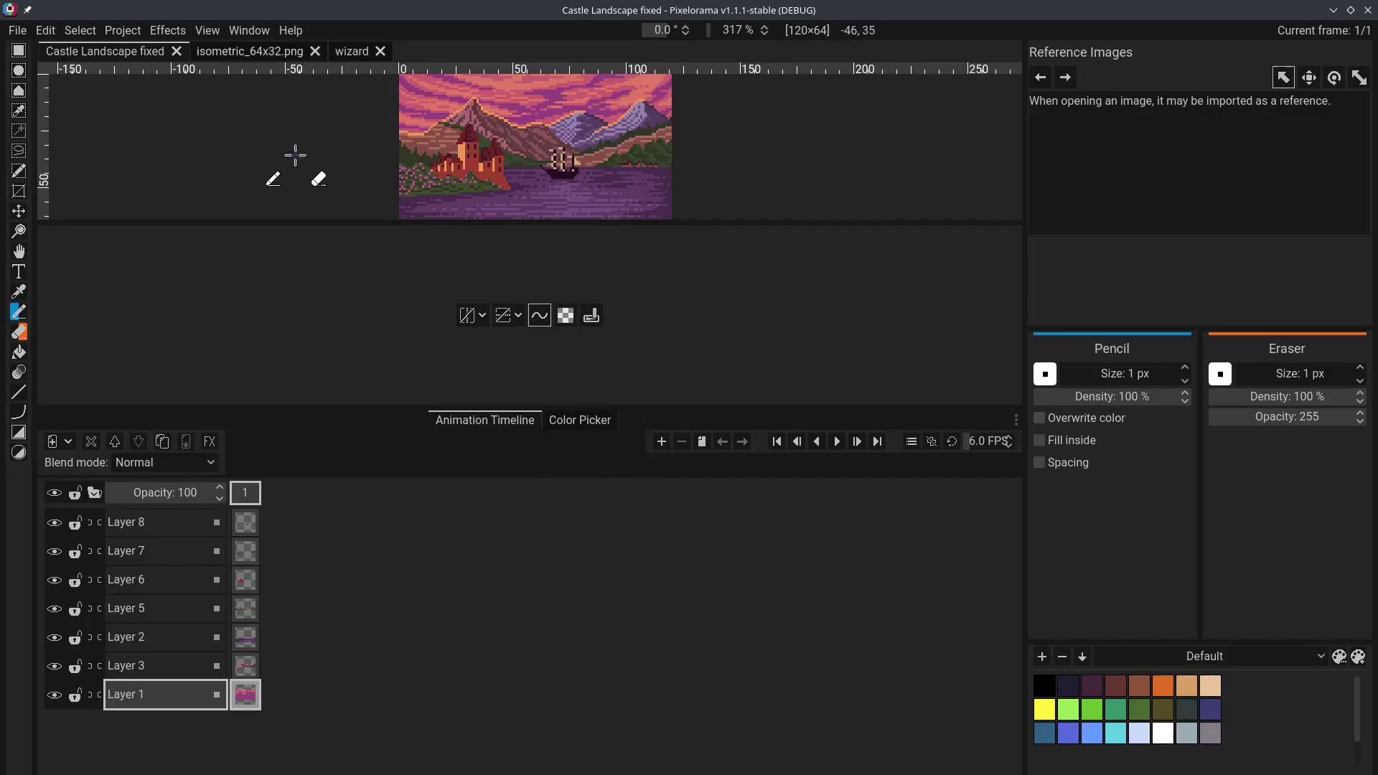
# Reset to the Default layout under Window > Layouts and zoom the canvas in
pyautogui.click(257, 31)
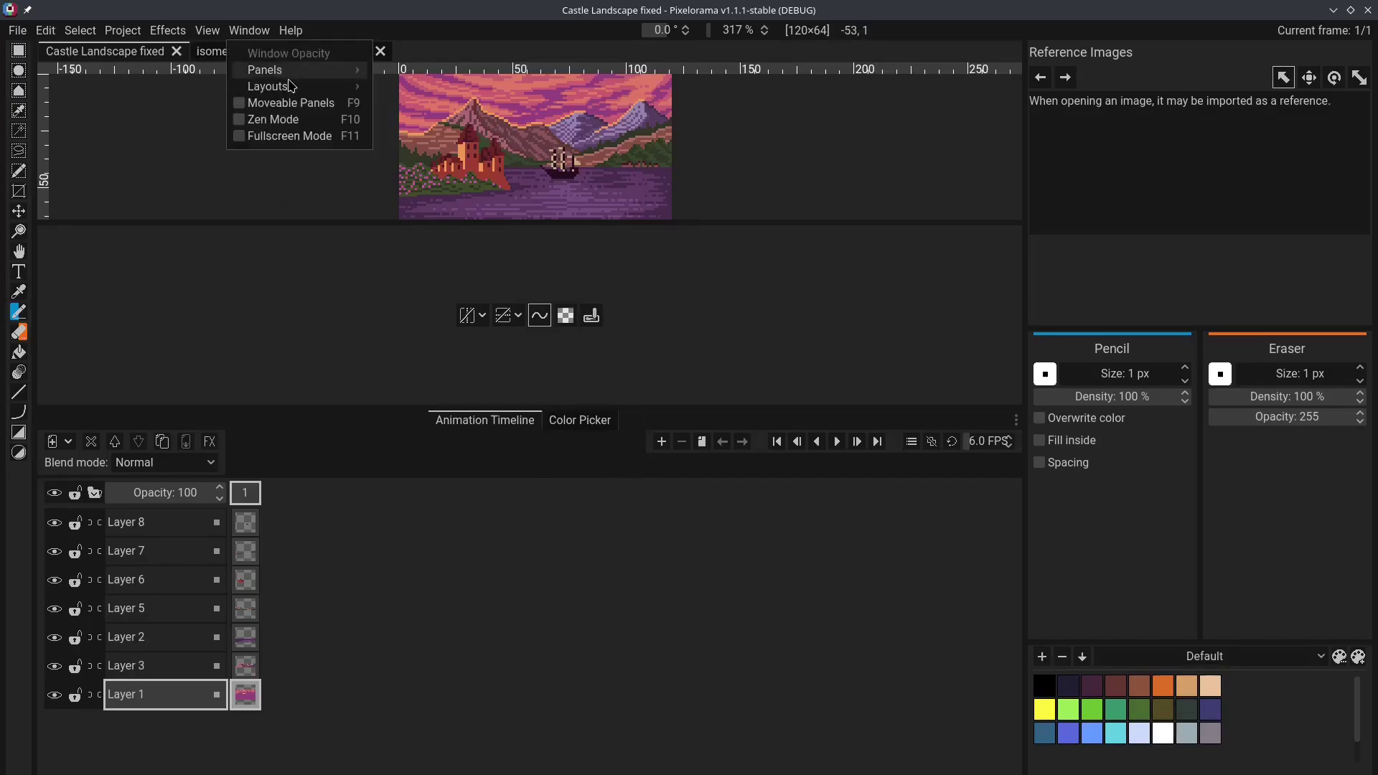
pyautogui.moveTo(294, 86)
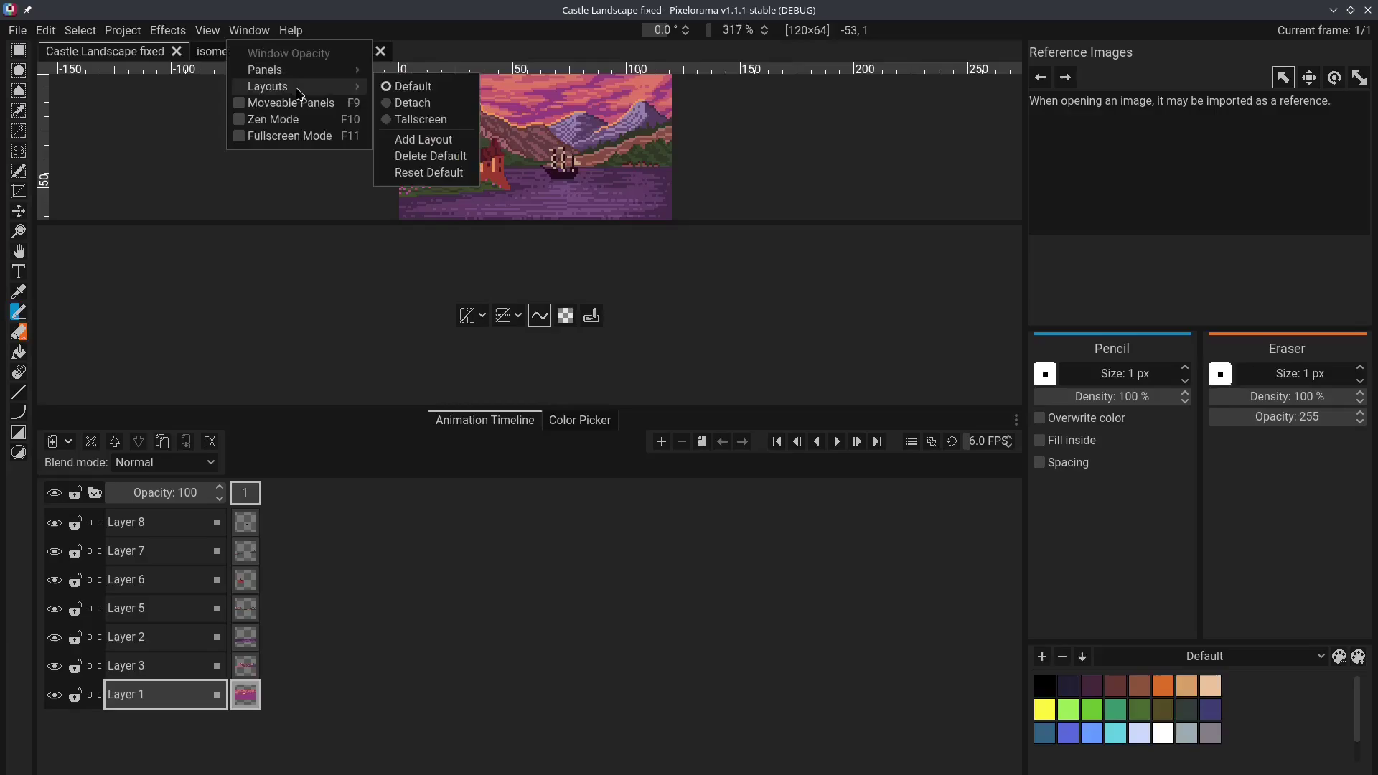
pyautogui.click(429, 172)
pyautogui.scroll(3, 508, 322)
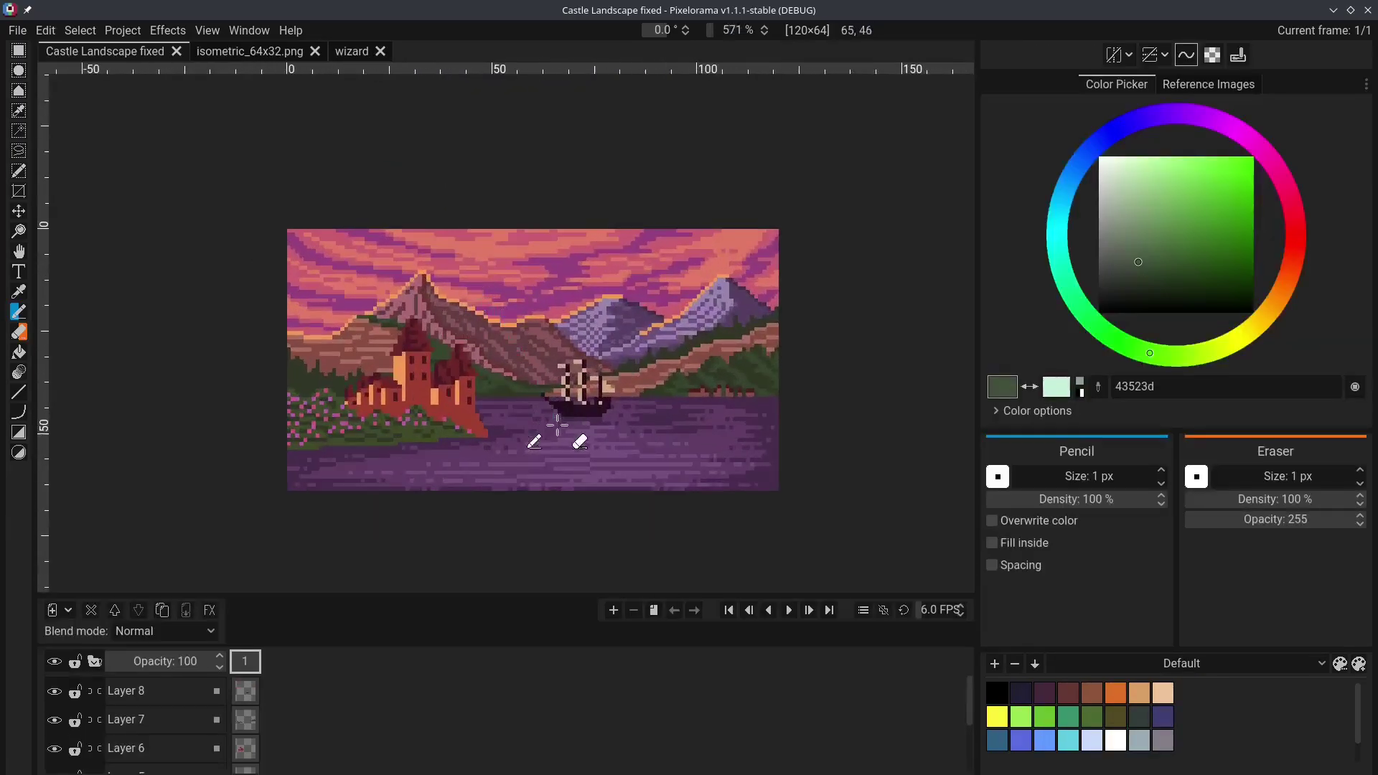
pyautogui.scroll(2, 557, 426)
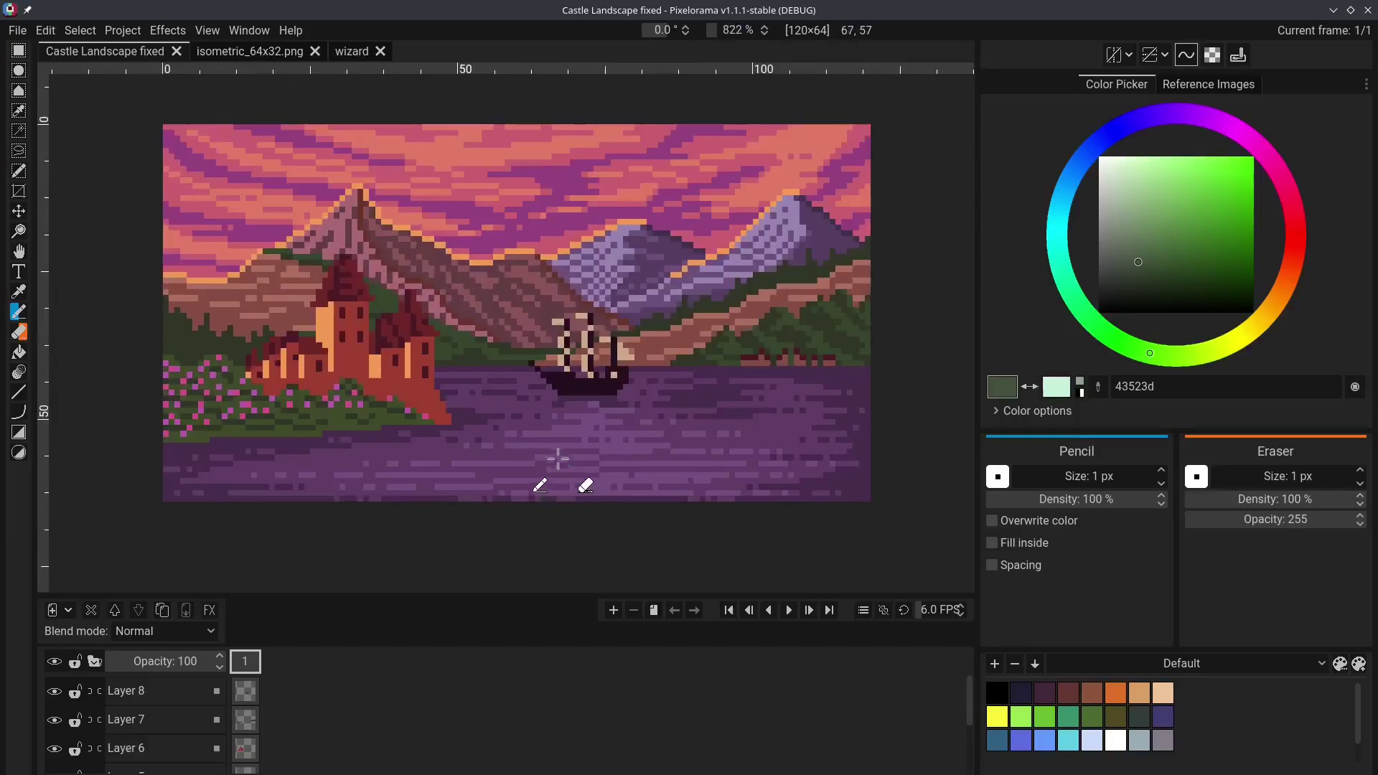
pyautogui.scroll(1, 447, 357)
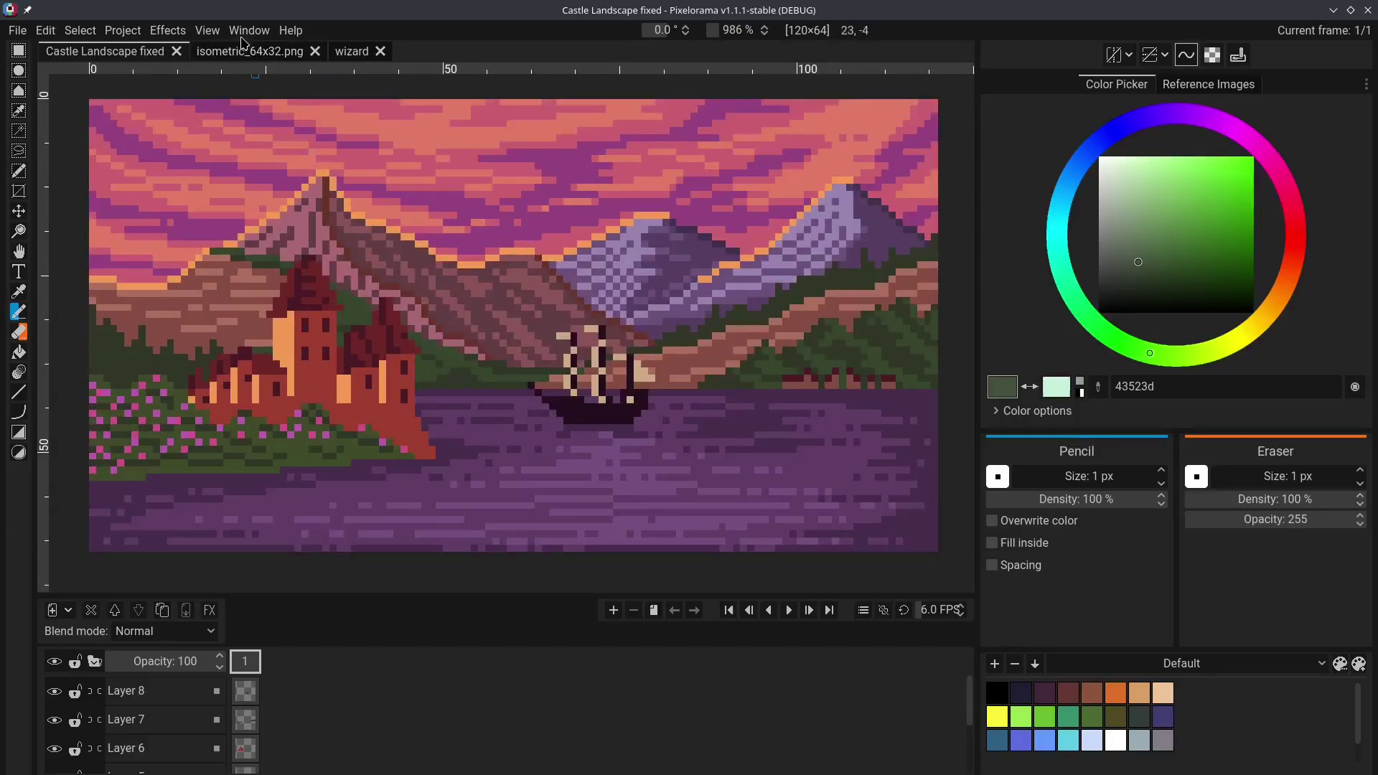
# Add a layout named 'Video' and dock the timeline to the right of the canvas
pyautogui.click(247, 33)
pyautogui.moveTo(301, 87)
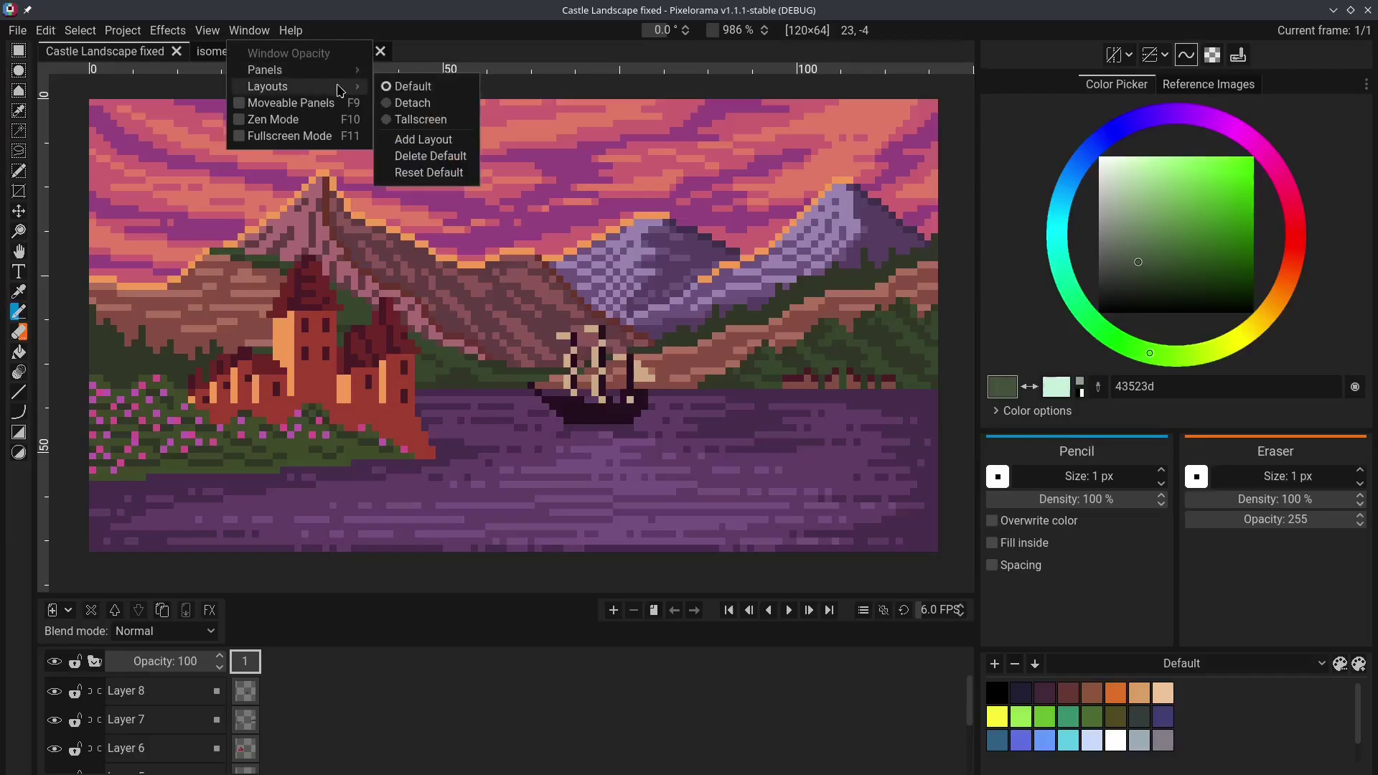
pyautogui.click(433, 148)
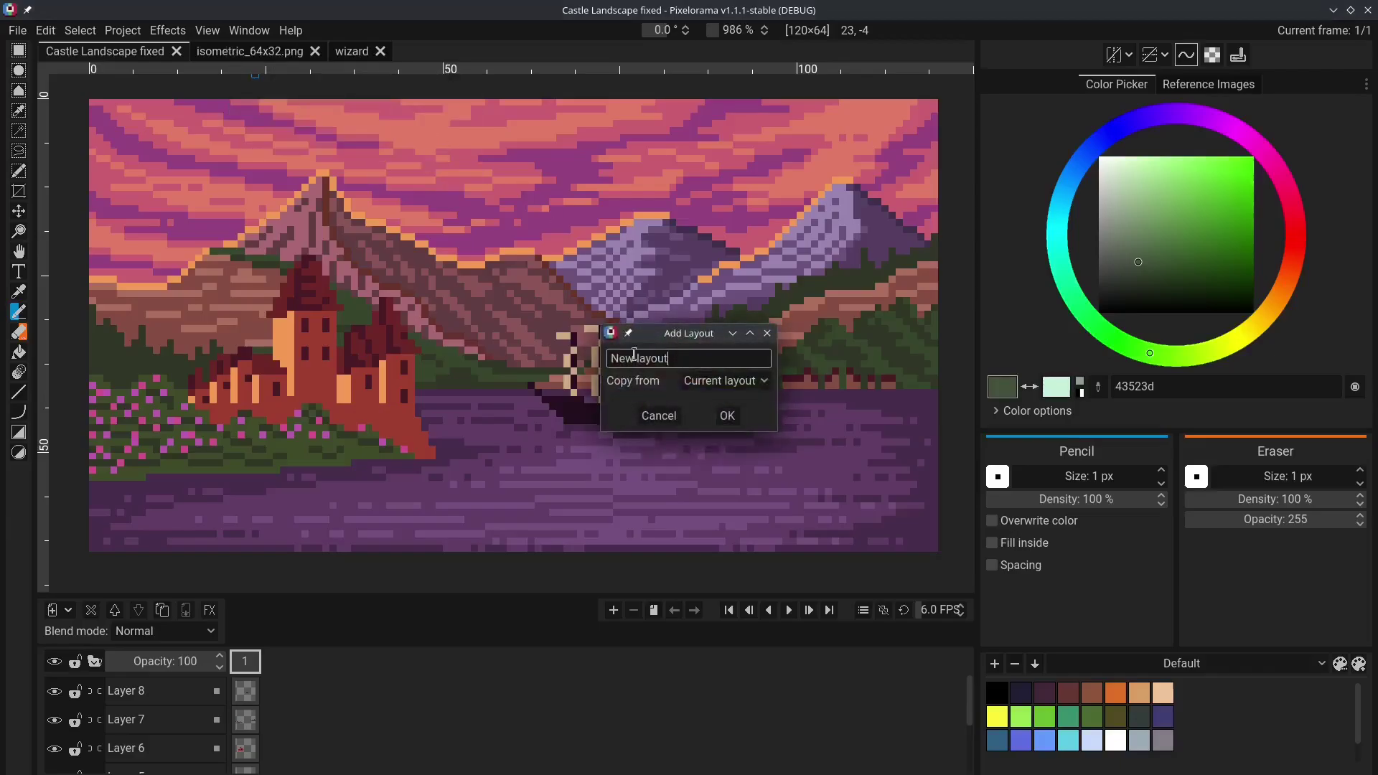
pyautogui.write('Video')
pyautogui.click(727, 416)
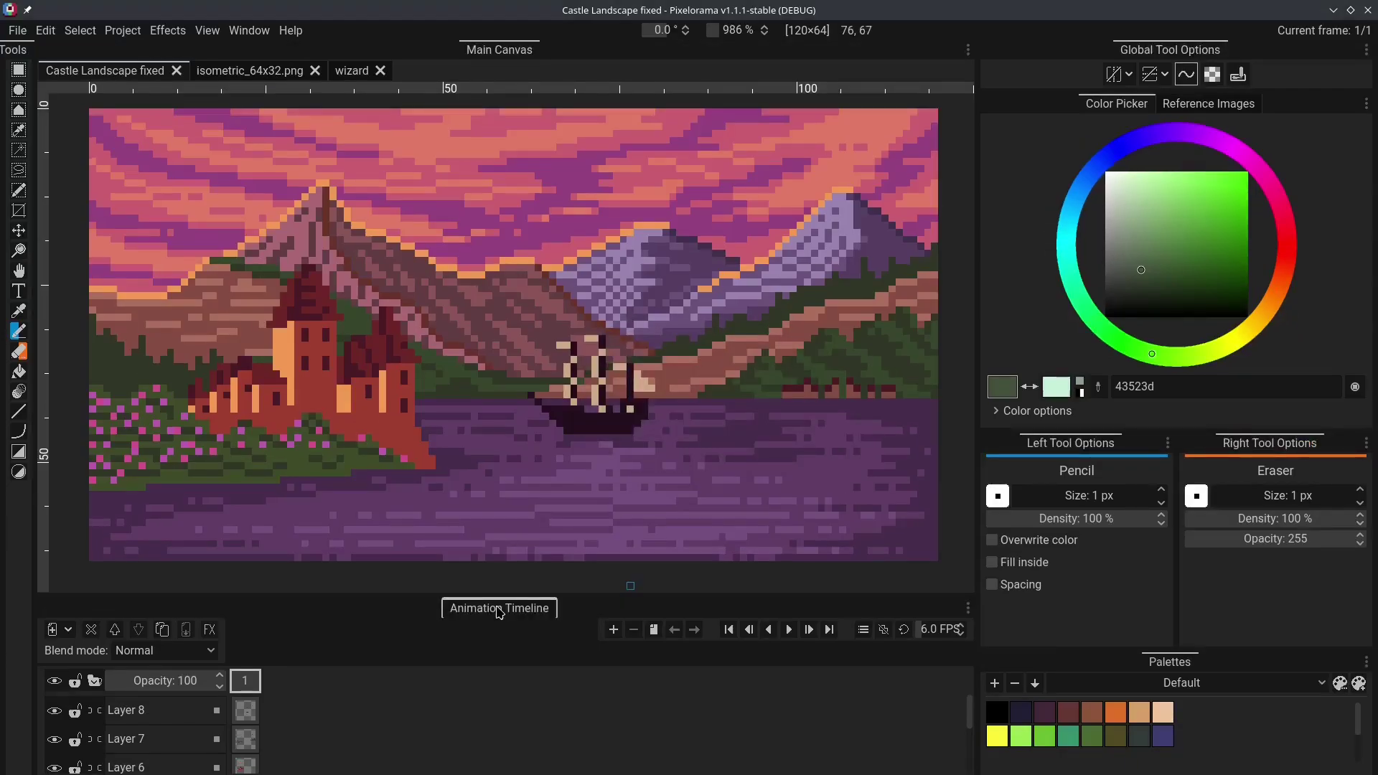
pyautogui.moveTo(499, 610); pyautogui.dragTo(821, 330)
# Switch between the Default and Video layouts, ending on Default
pyautogui.click(242, 33)
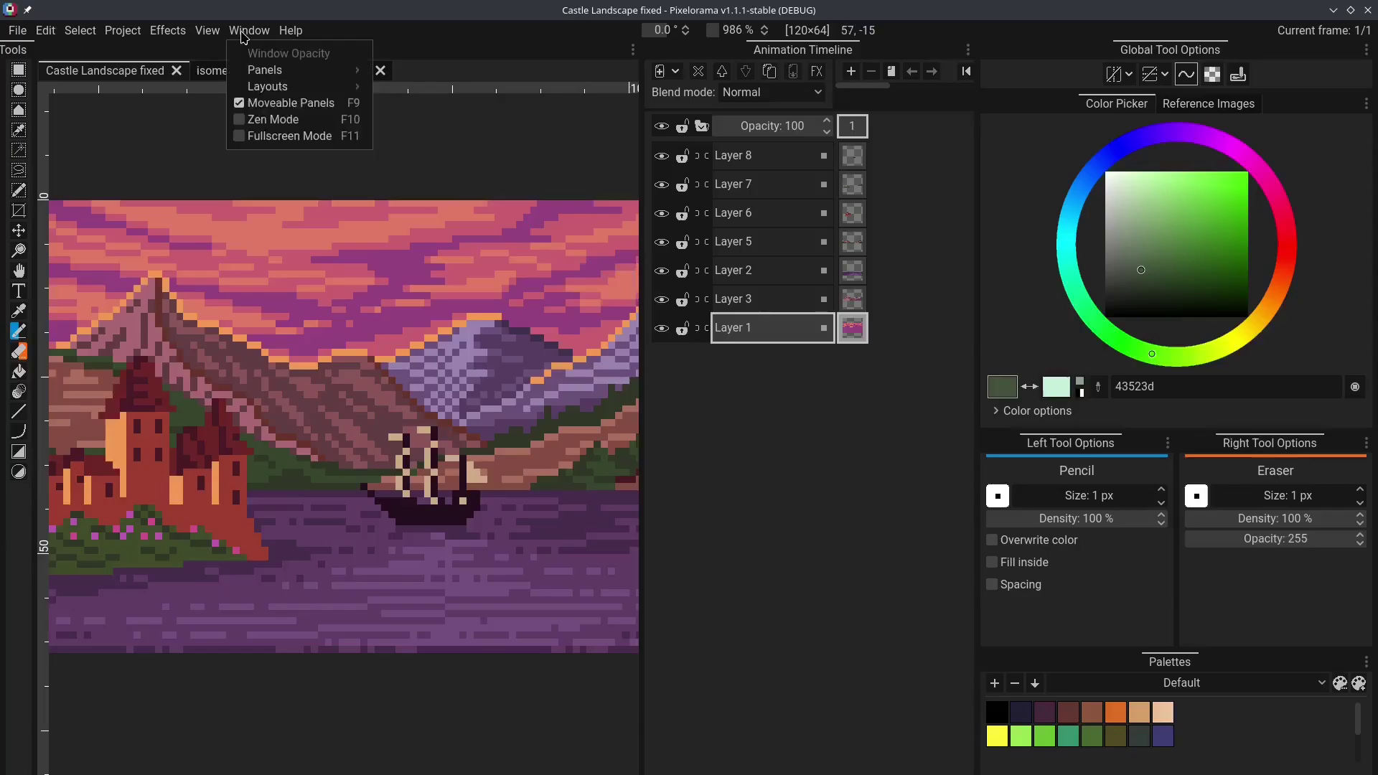
pyautogui.moveTo(319, 87)
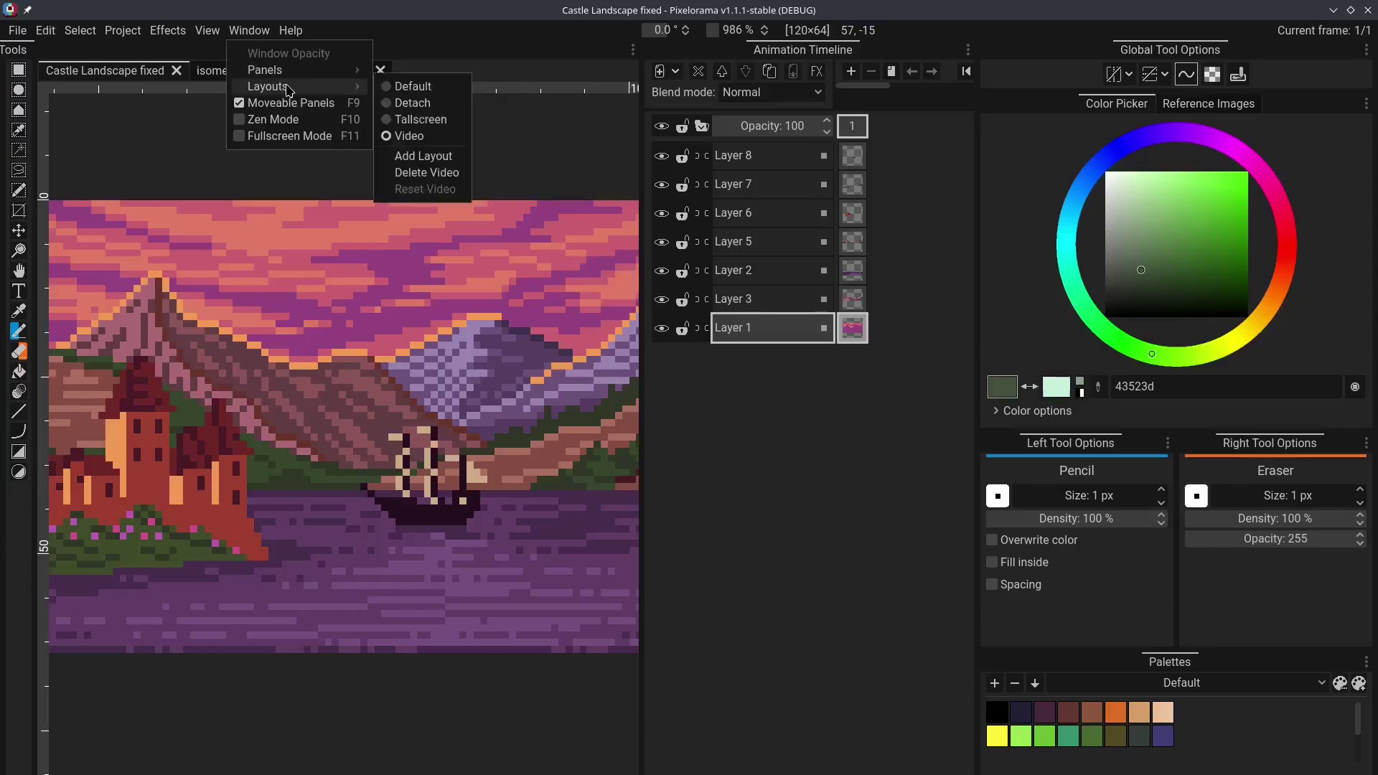
pyautogui.click(409, 90)
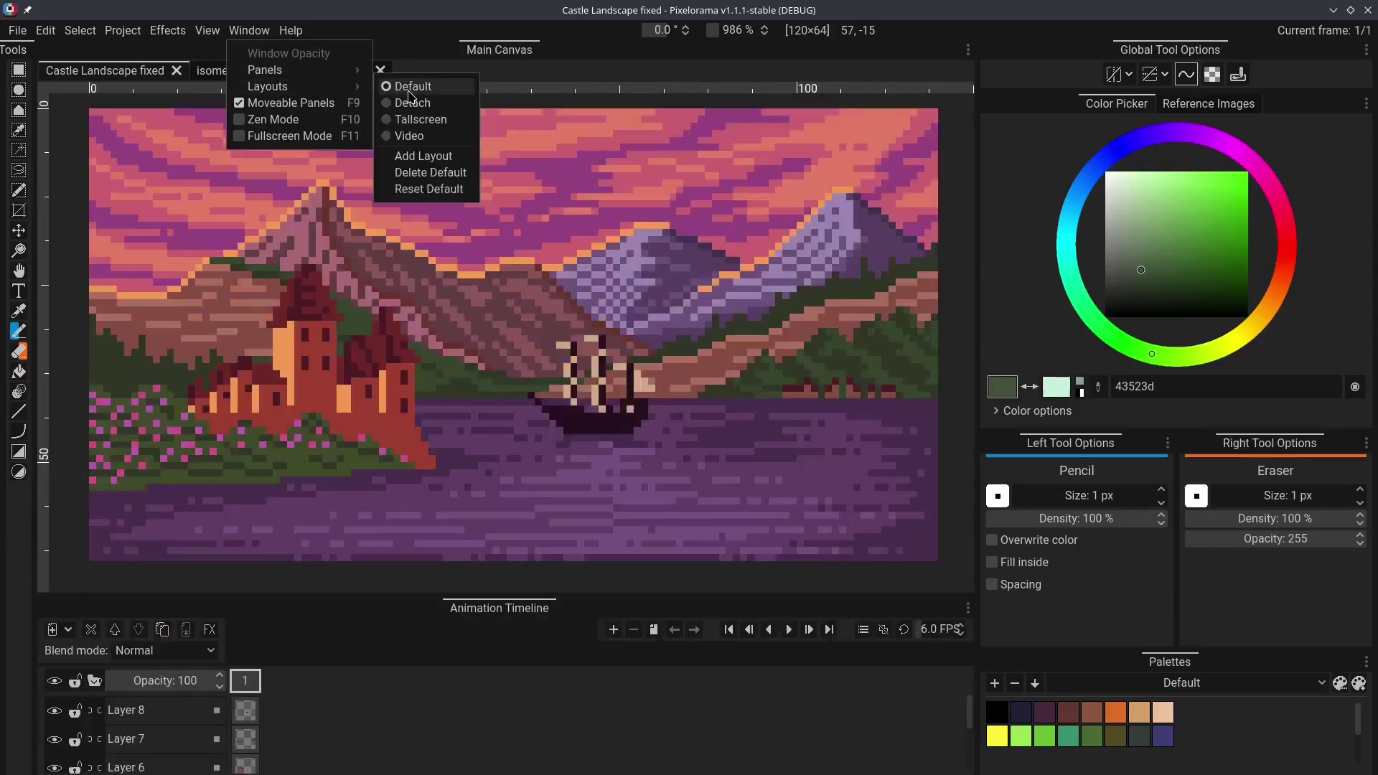
pyautogui.click(411, 136)
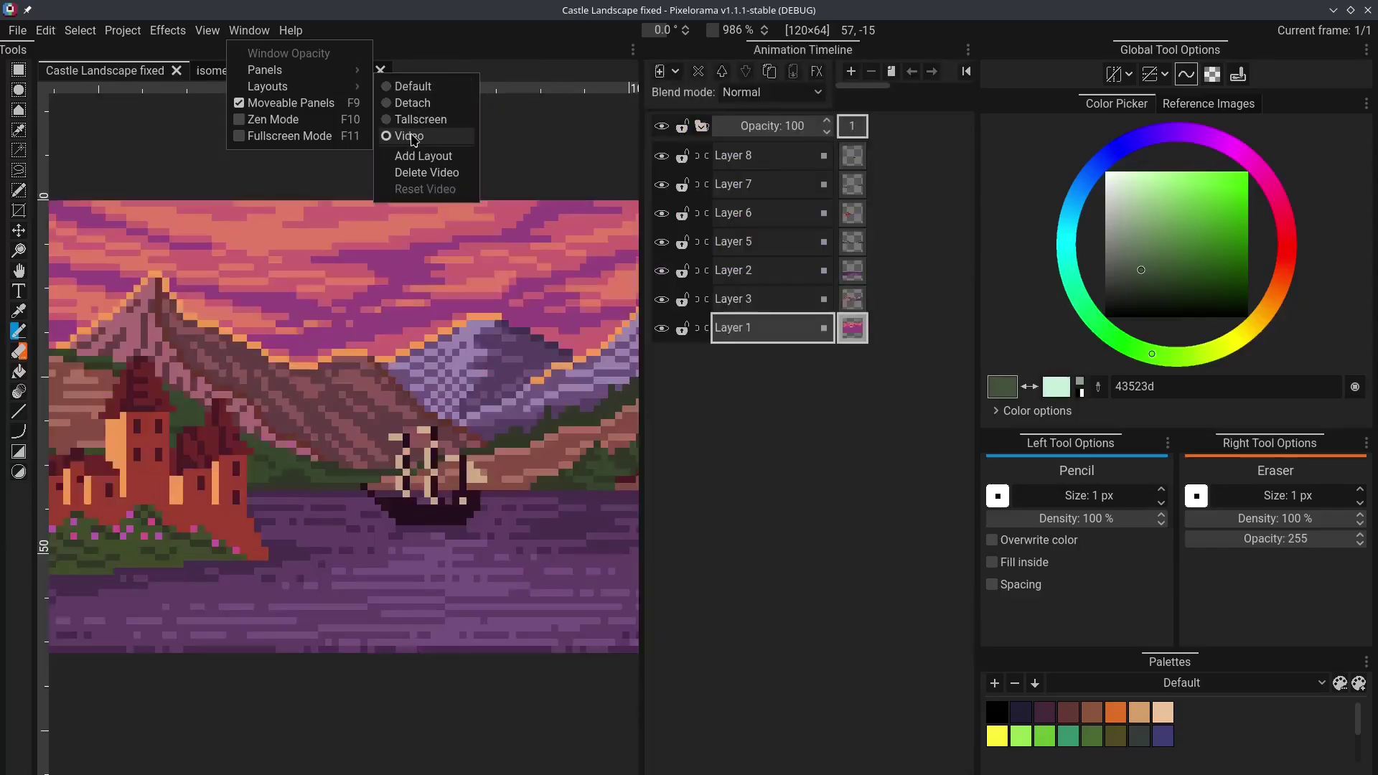
pyautogui.click(414, 88)
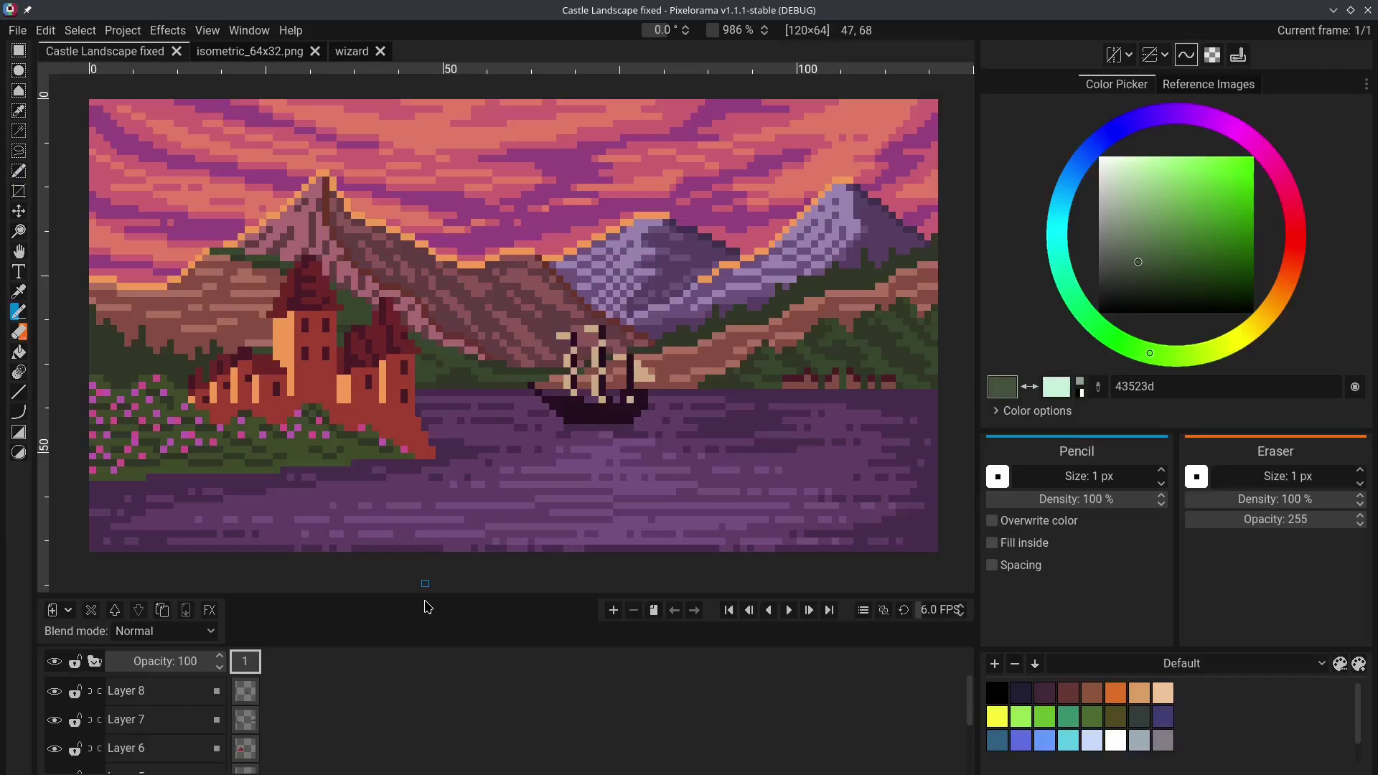
# Add an Invert Colors effect to Layer 8, toggle it off and on to compare, then remove it
pyautogui.click(175, 691)
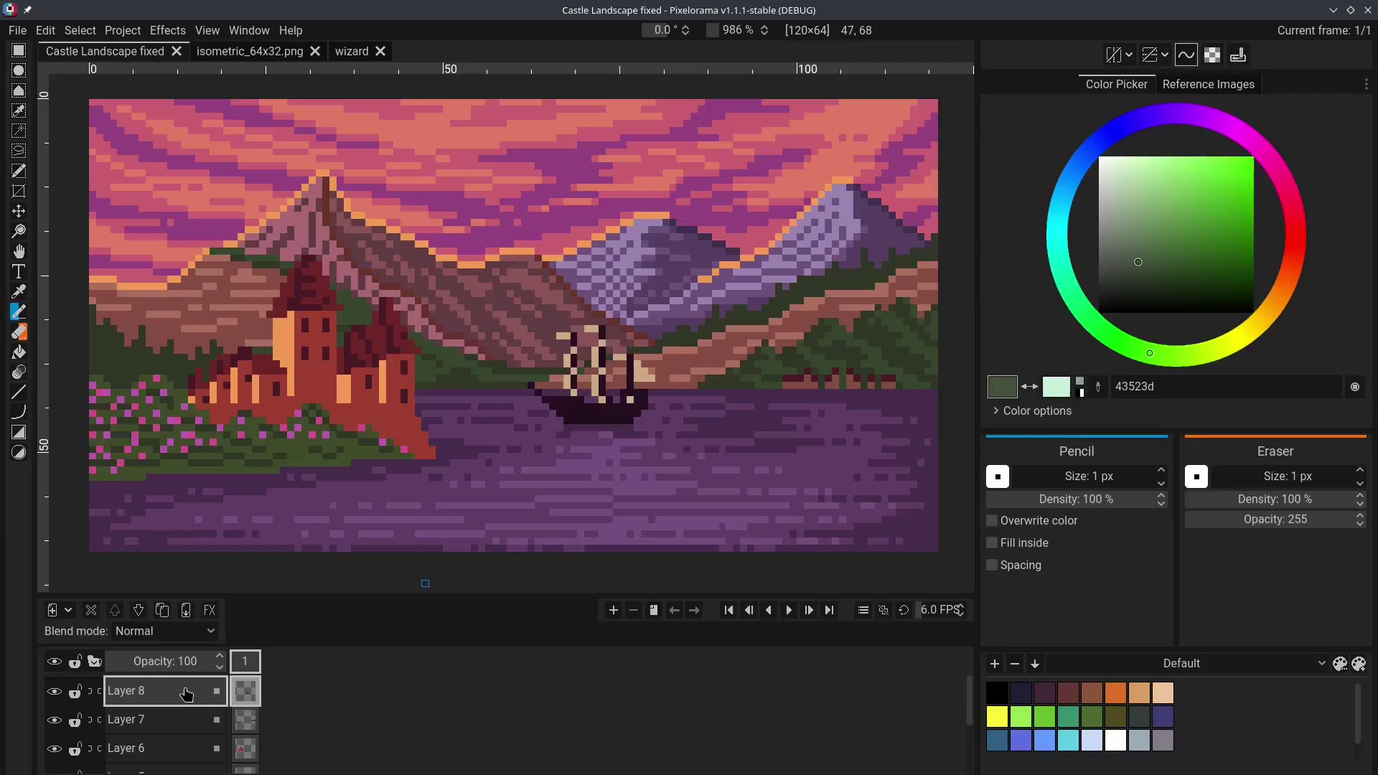
pyautogui.click(211, 616)
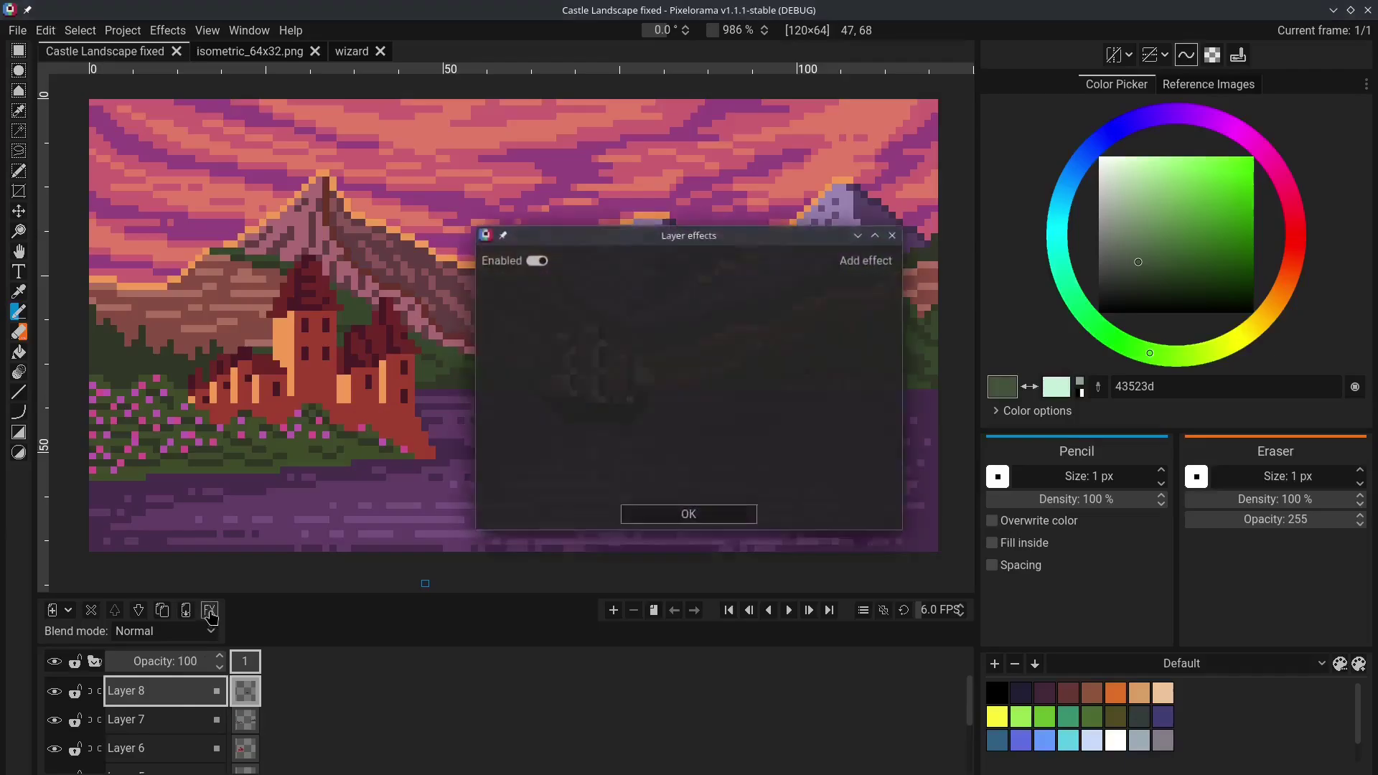
pyautogui.click(862, 264)
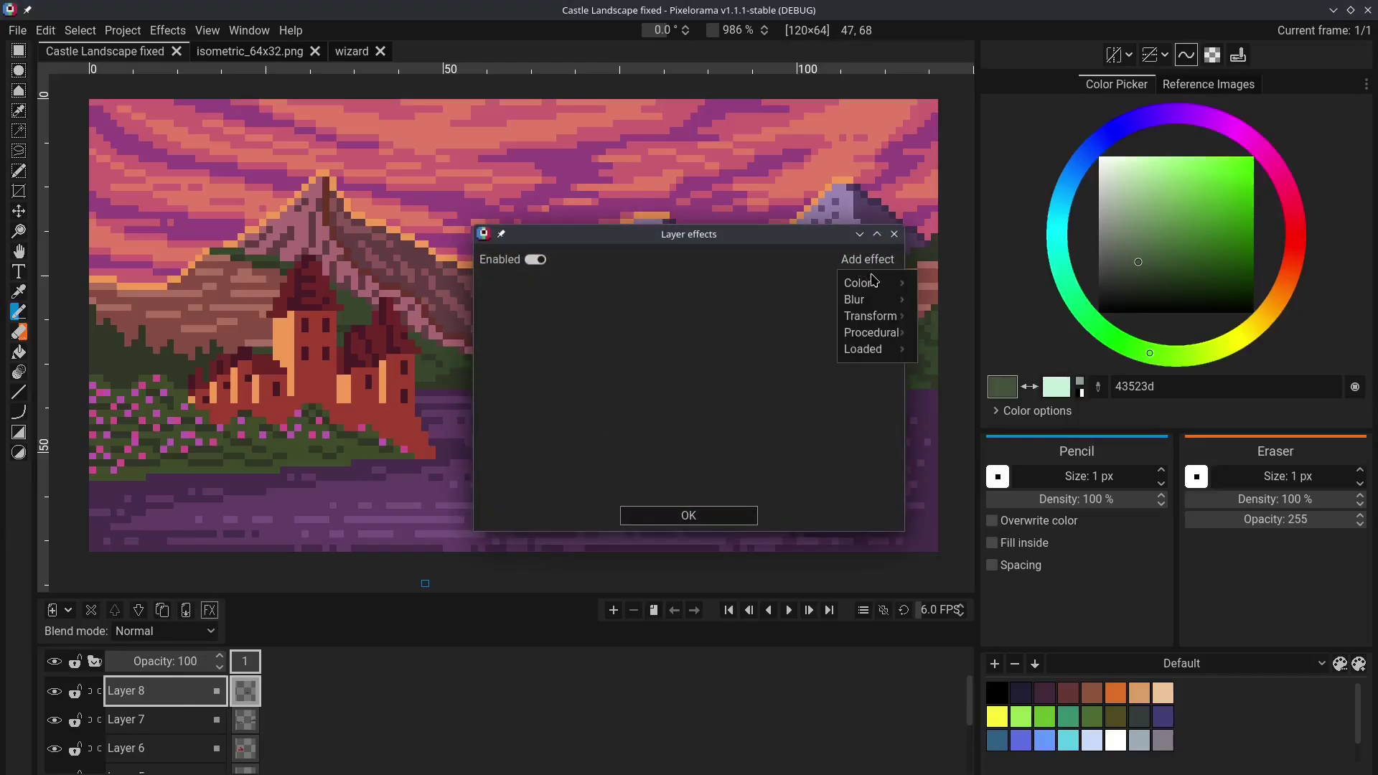
pyautogui.moveTo(870, 285)
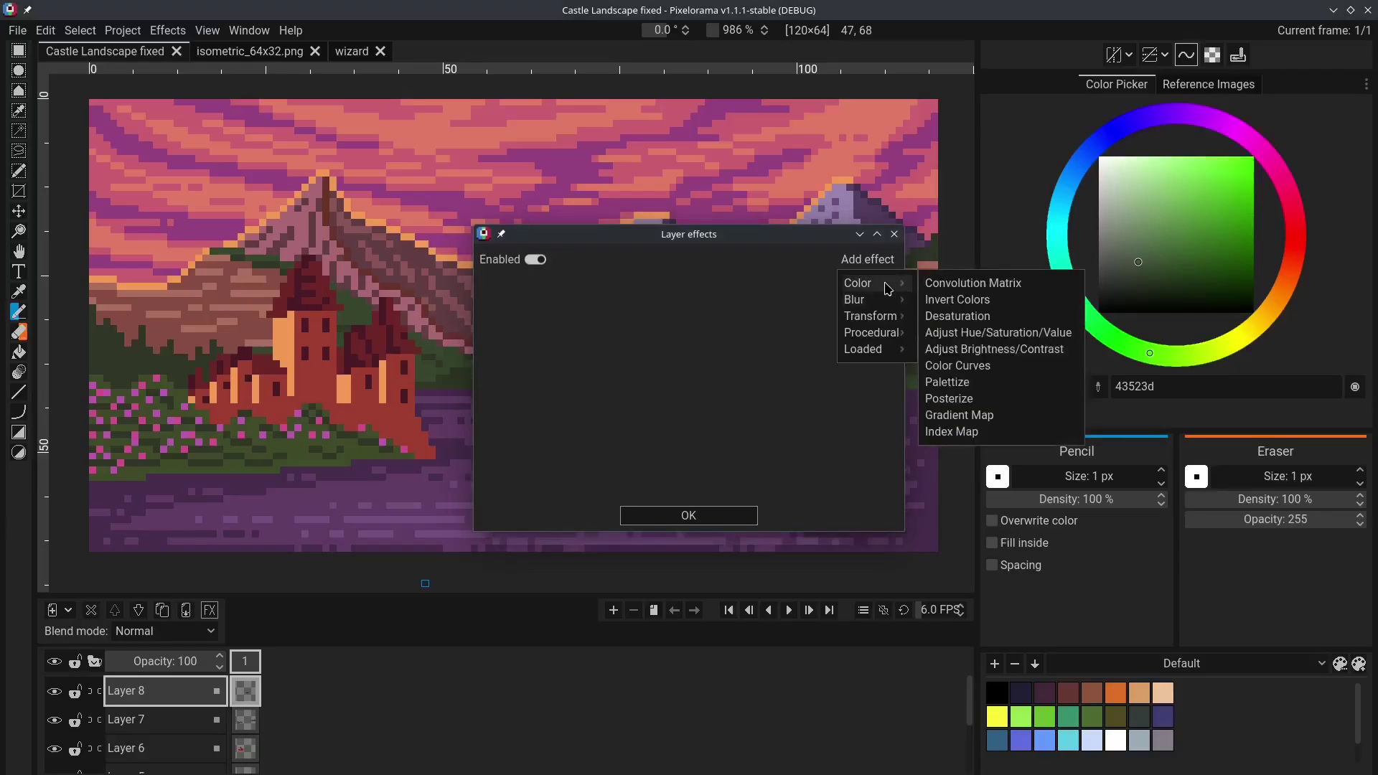
pyautogui.click(956, 304)
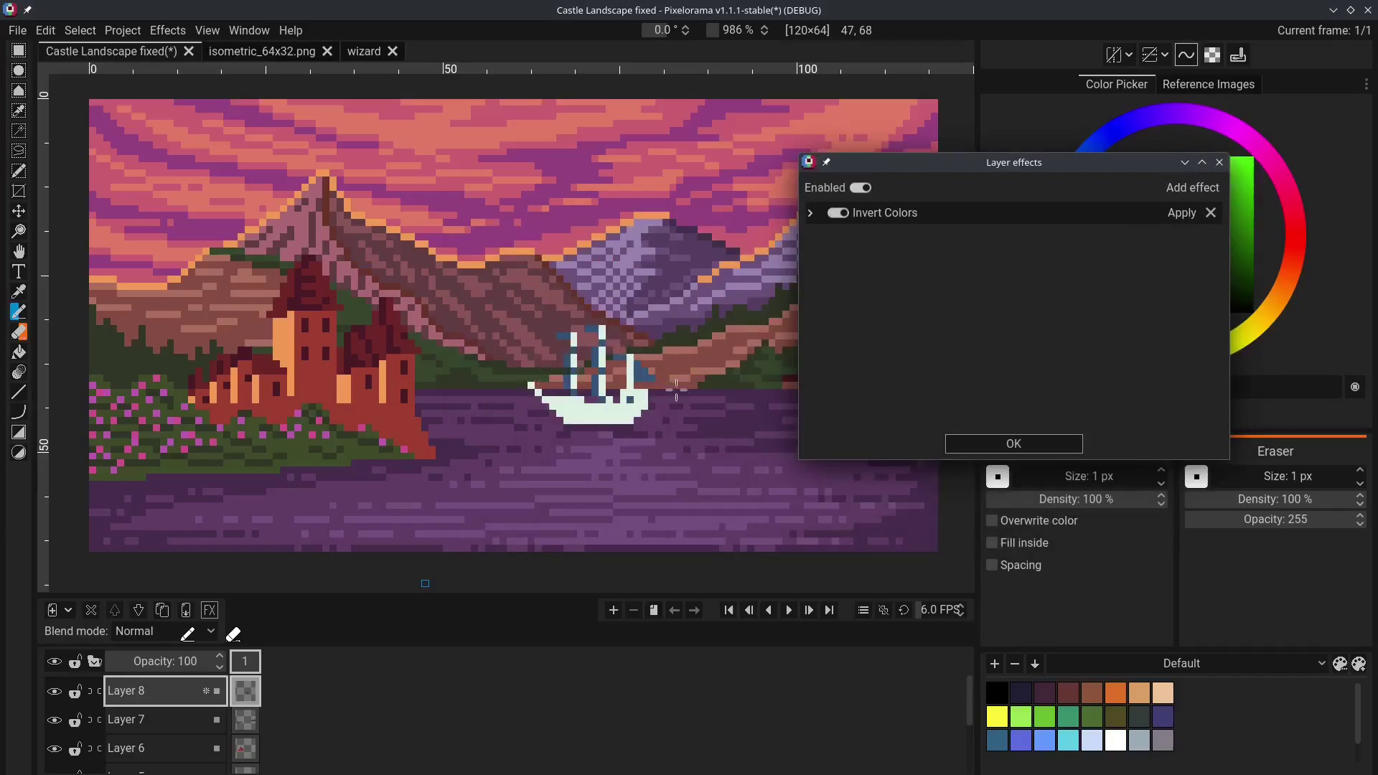
pyautogui.click(837, 213)
pyautogui.click(838, 213)
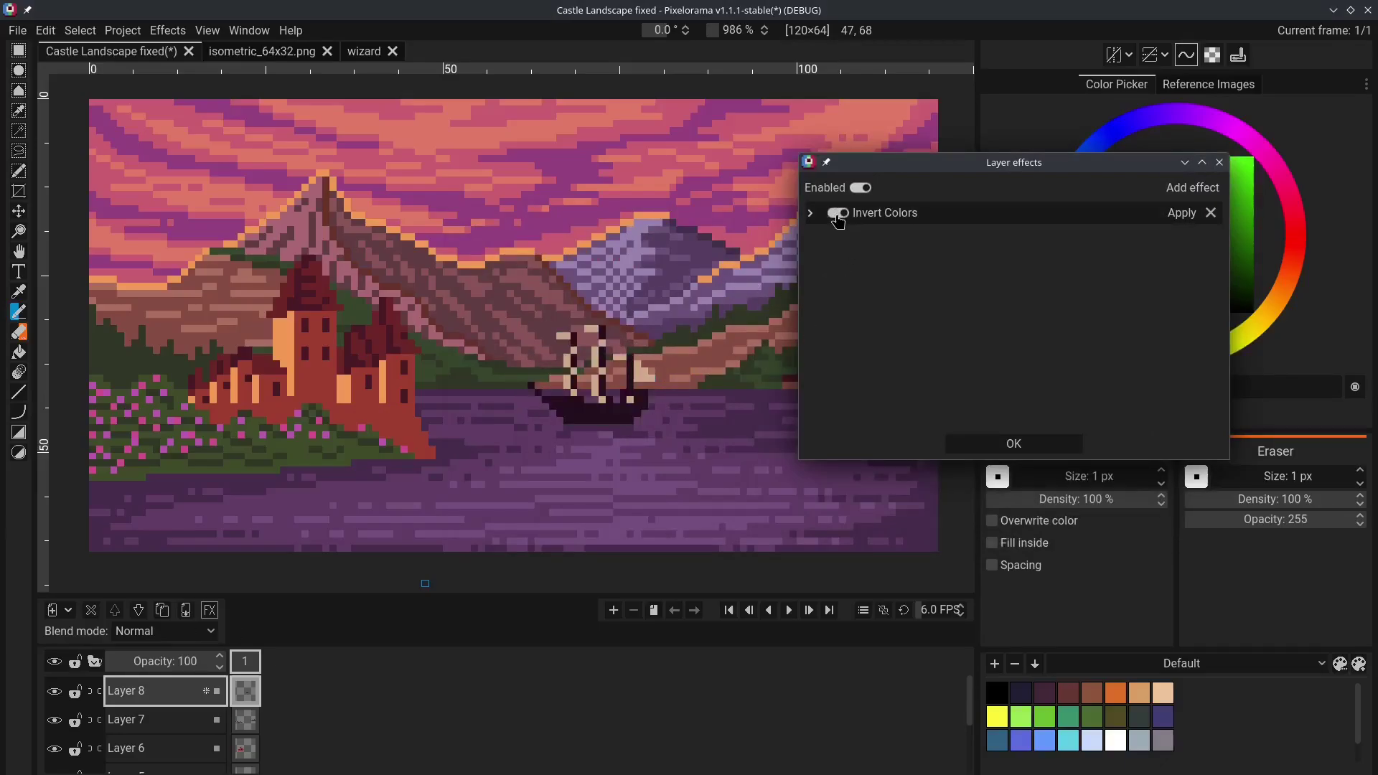
pyautogui.click(1210, 212)
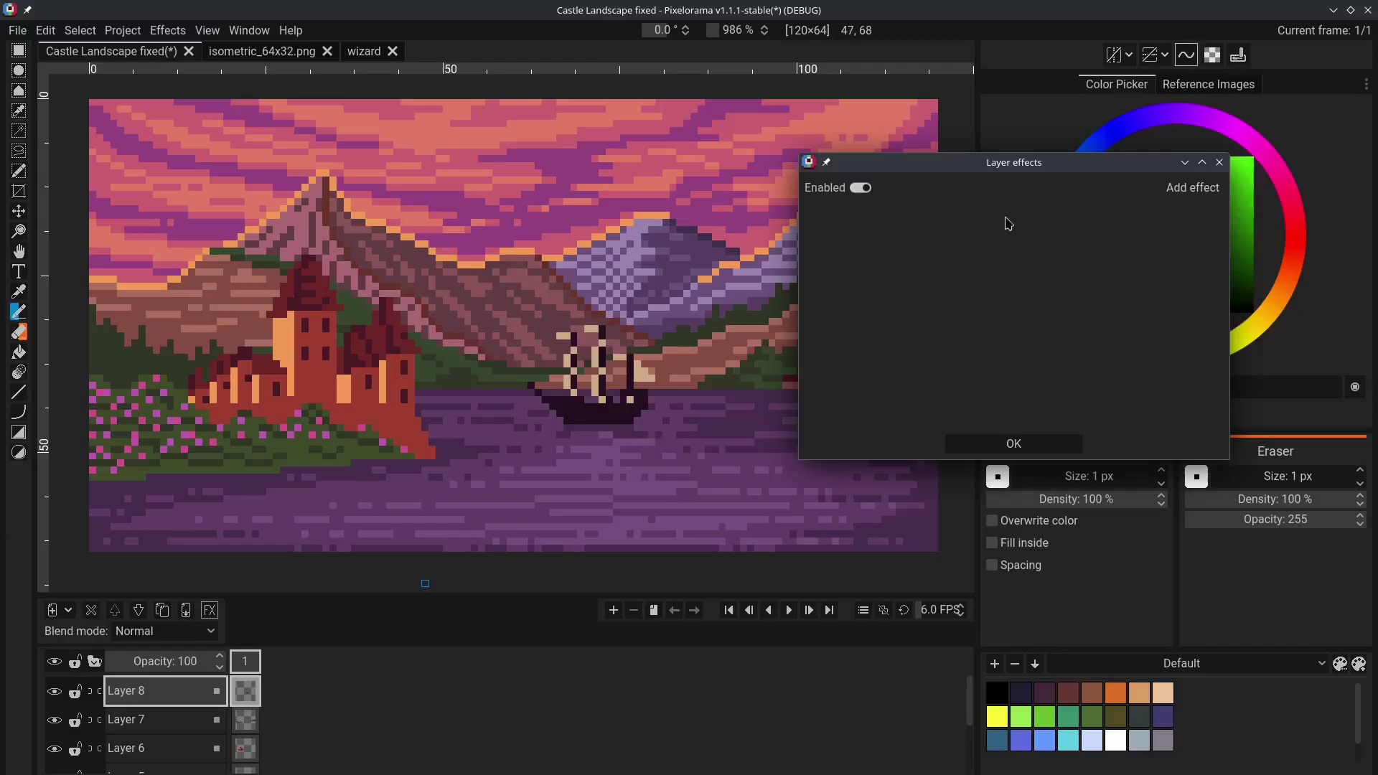
# Add Invert Colors again and apply it permanently, turning the ship white
pyautogui.click(1189, 188)
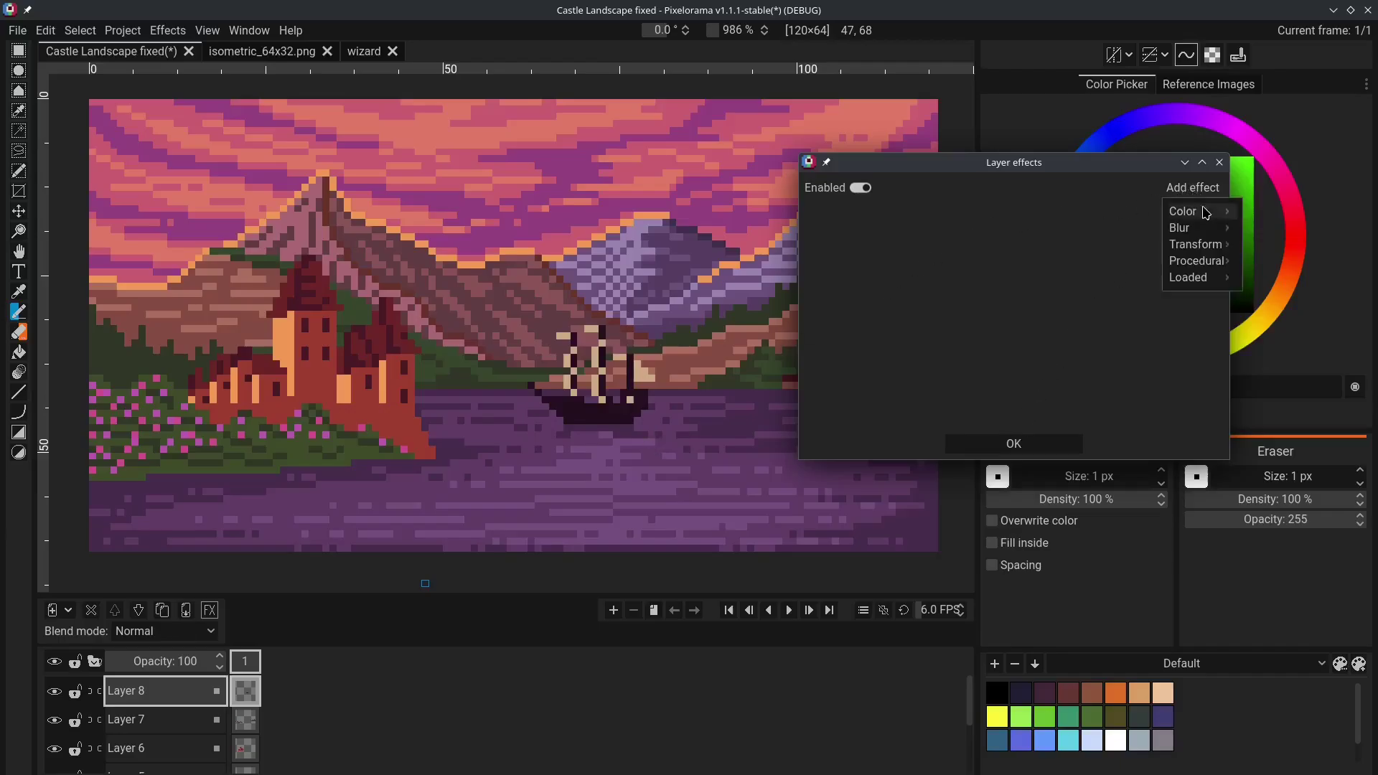
pyautogui.moveTo(1191, 211)
pyautogui.click(1115, 234)
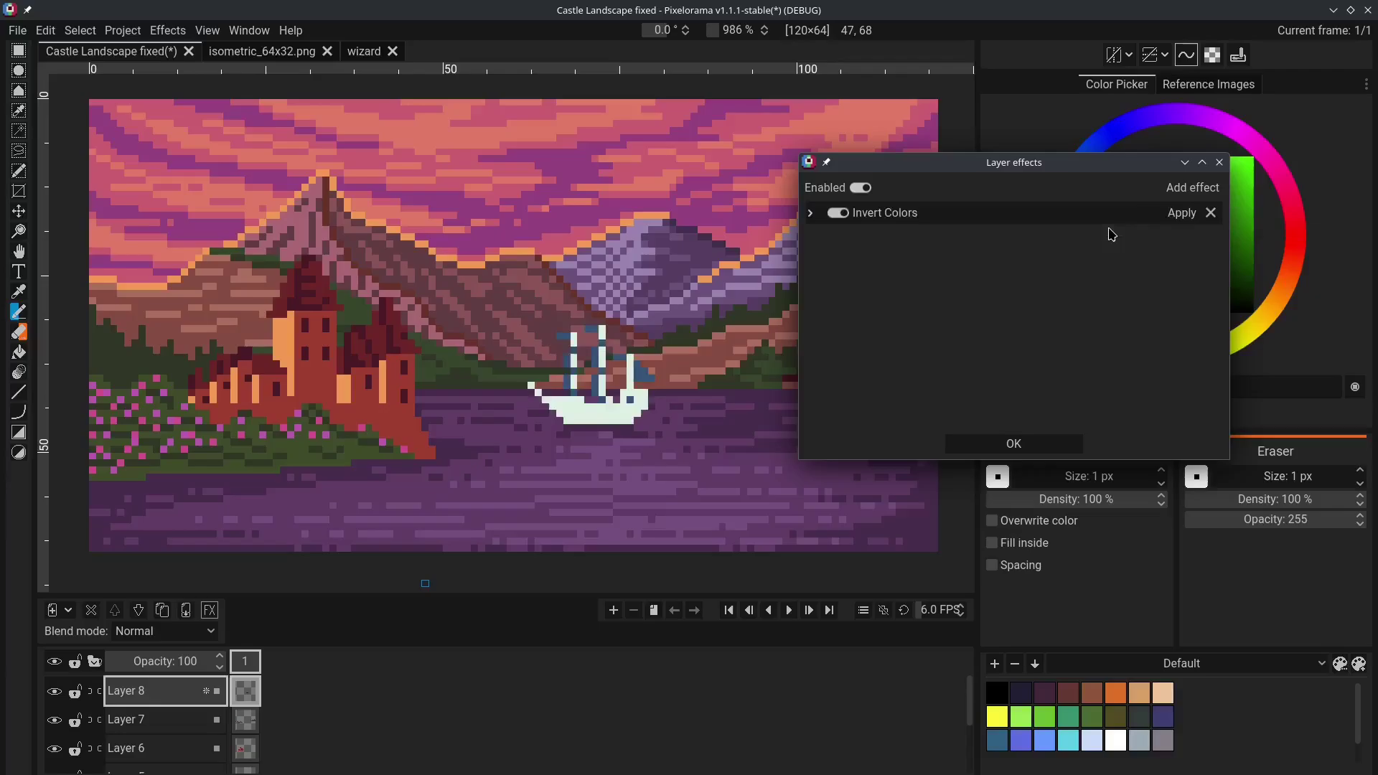
pyautogui.click(1181, 213)
pyautogui.click(1013, 444)
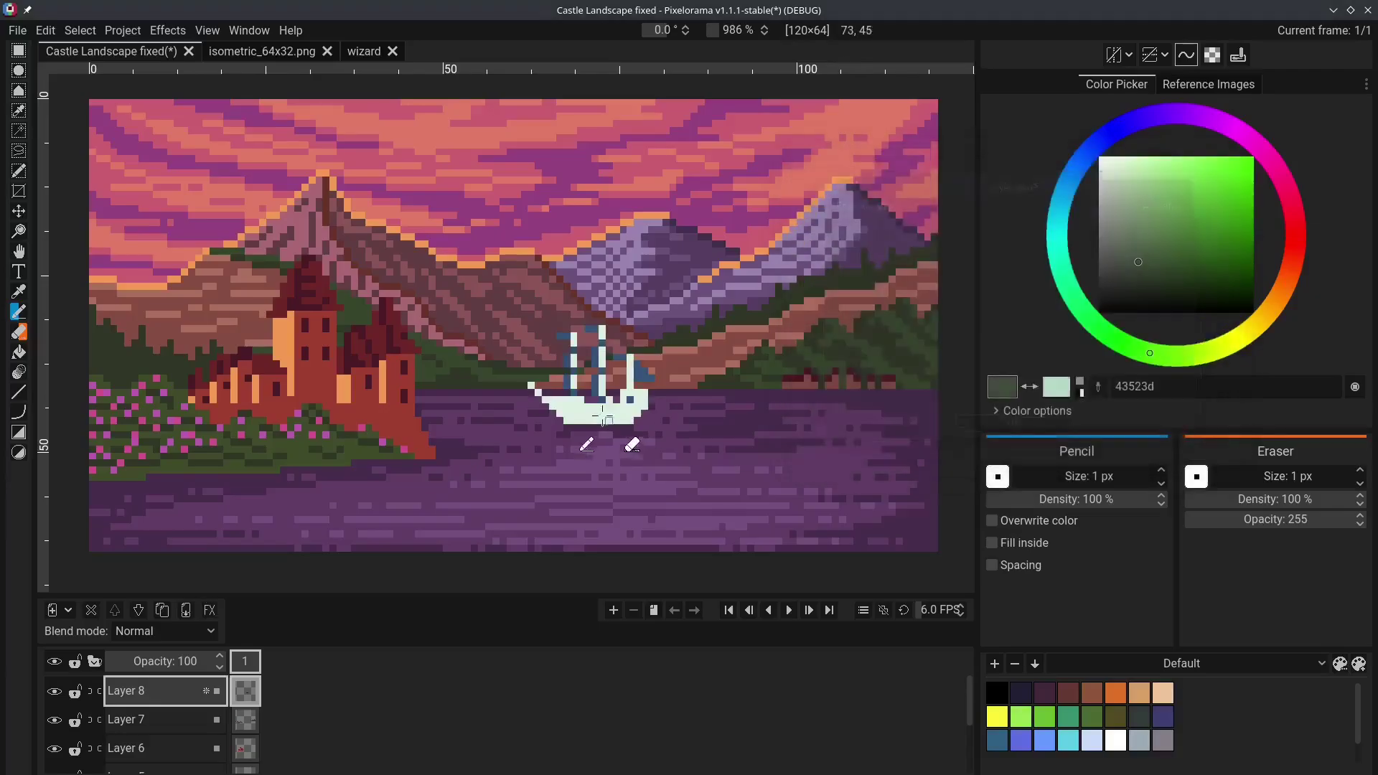
# Undo the last stroke and draw a dark green loop around the ship
pyautogui.scroll(3, 578, 406)
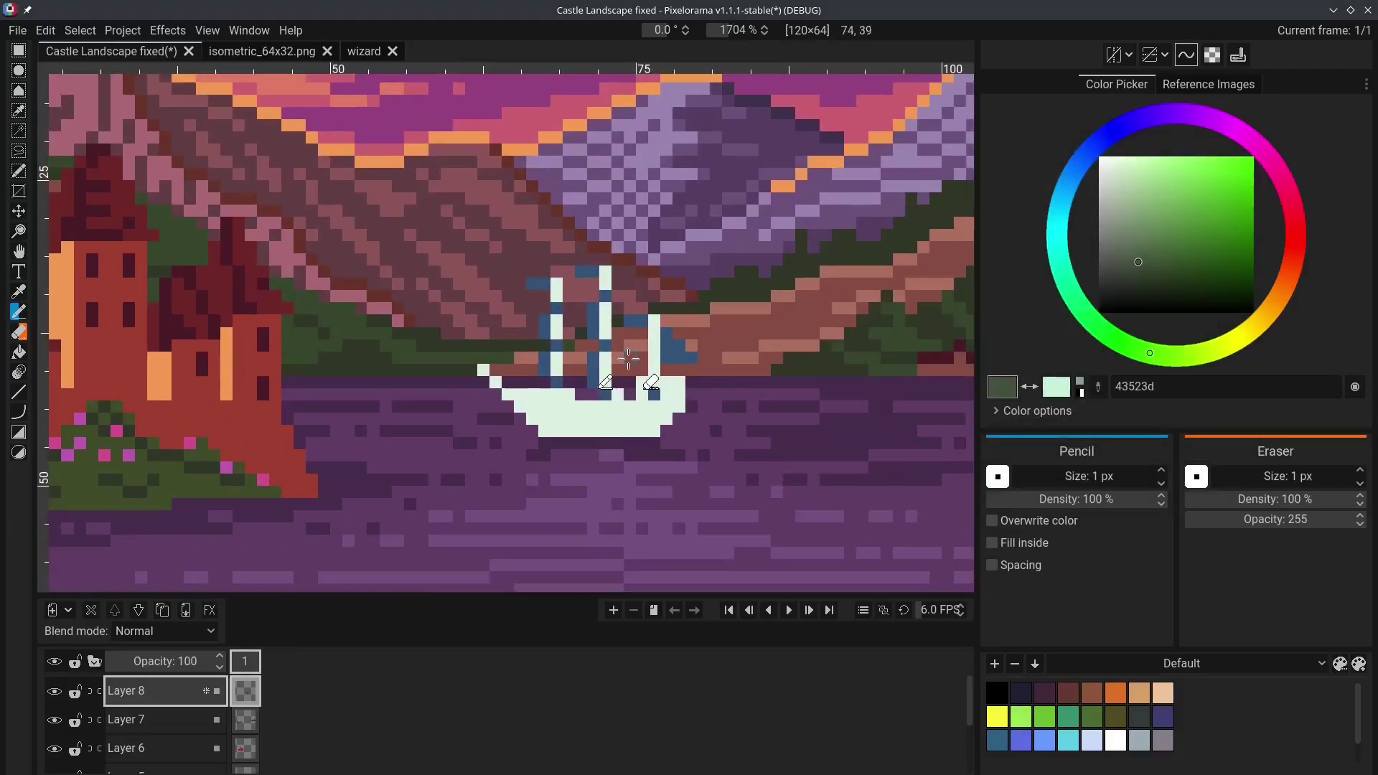
pyautogui.scroll(-1, 425, 253)
pyautogui.hotkey('ctrl', 'z')
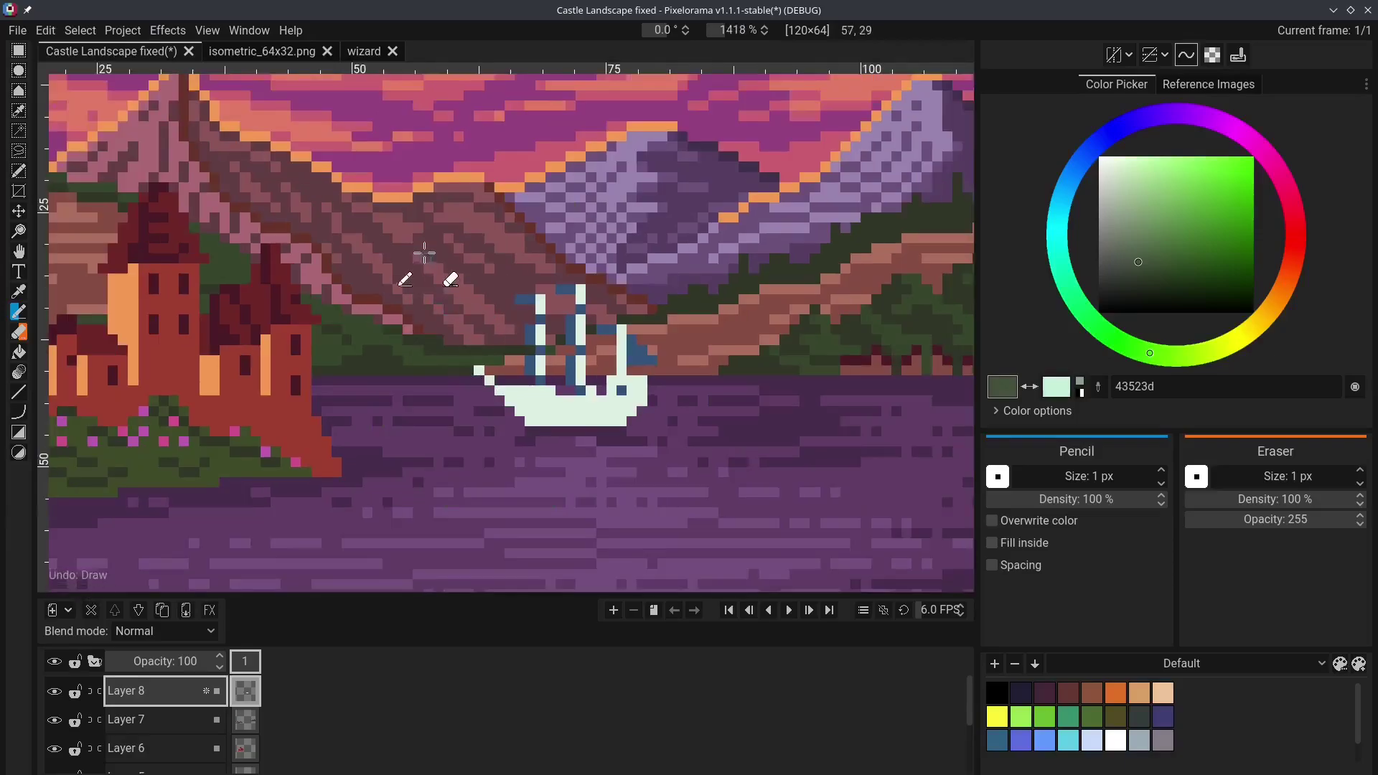
pyautogui.moveTo(424, 253)
pyautogui.mouseDown()
pyautogui.moveTo(395, 376)
pyautogui.moveTo(458, 493)
pyautogui.moveTo(669, 446)
pyautogui.moveTo(716, 251)
pyautogui.moveTo(549, 208)
pyautogui.moveTo(432, 254)
pyautogui.moveTo(419, 282)
pyautogui.mouseUp()
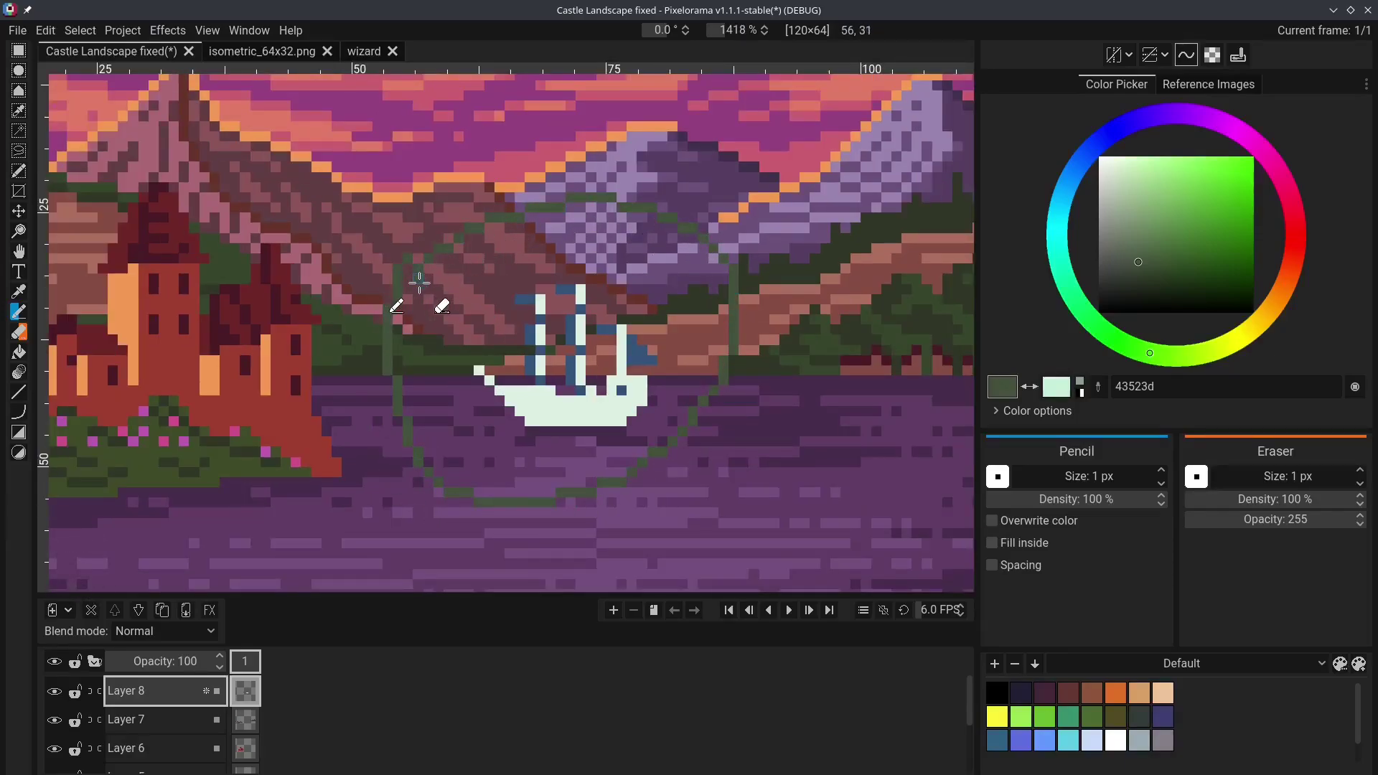
# Add a live Invert Colors effect to Layer 8 and draw a loop around the ship
pyautogui.click(210, 610)
pyautogui.click(847, 260)
pyautogui.click(846, 260)
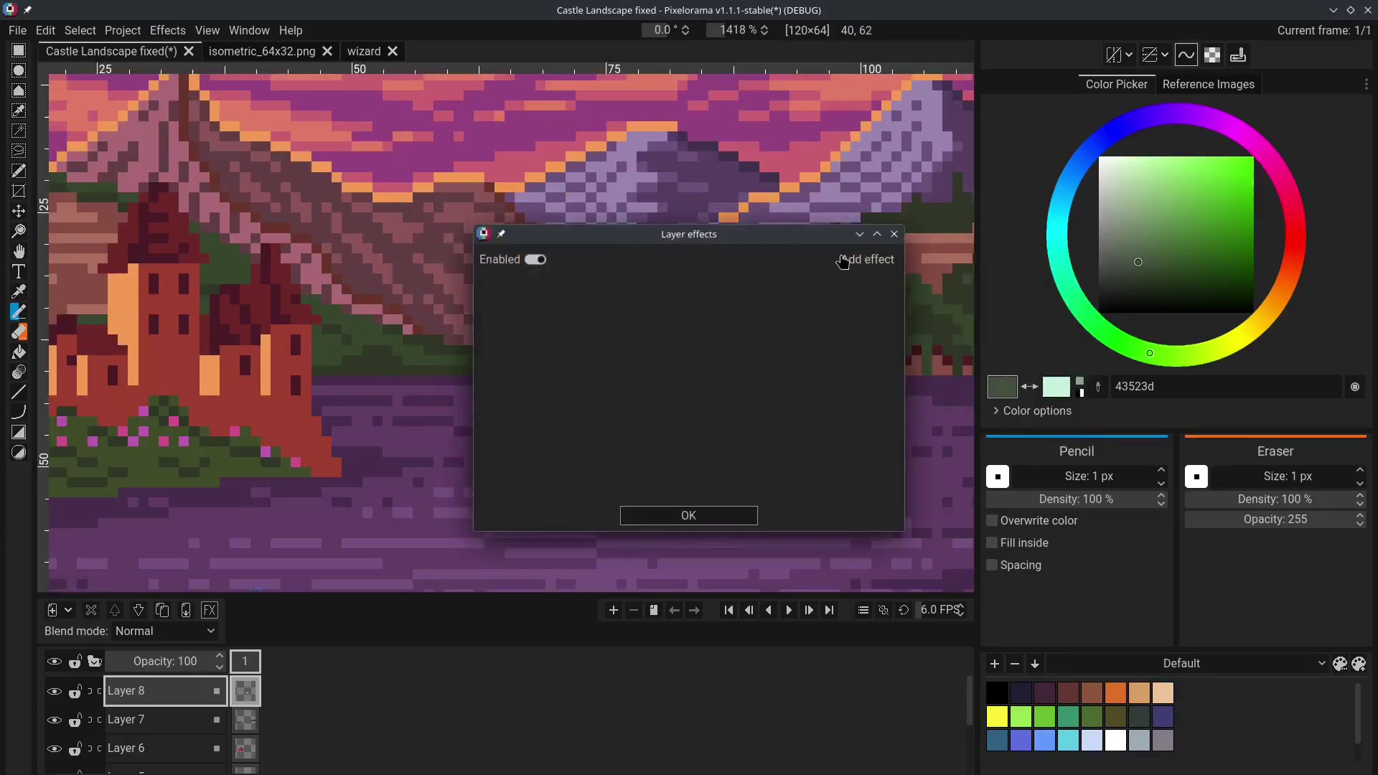
pyautogui.click(843, 261)
pyautogui.moveTo(868, 284)
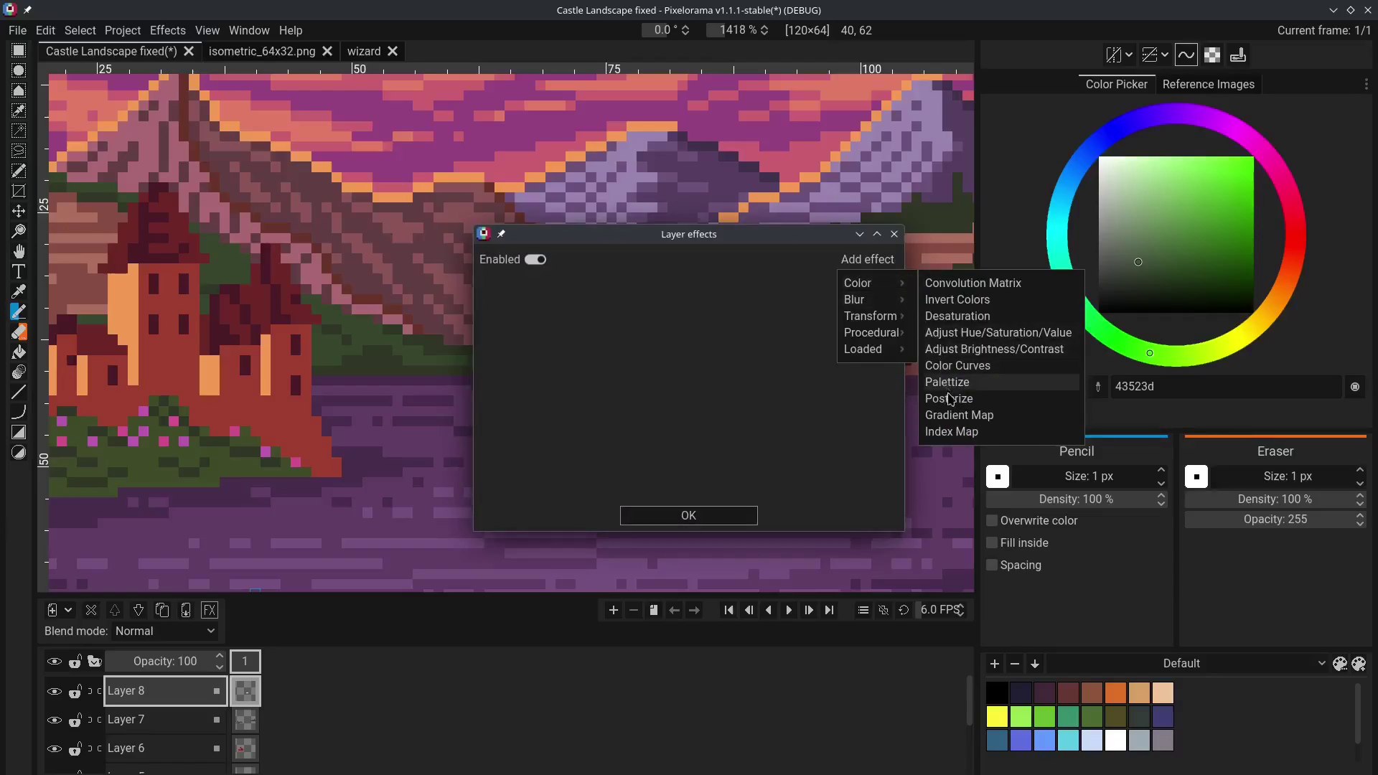
pyautogui.click(941, 300)
pyautogui.click(712, 516)
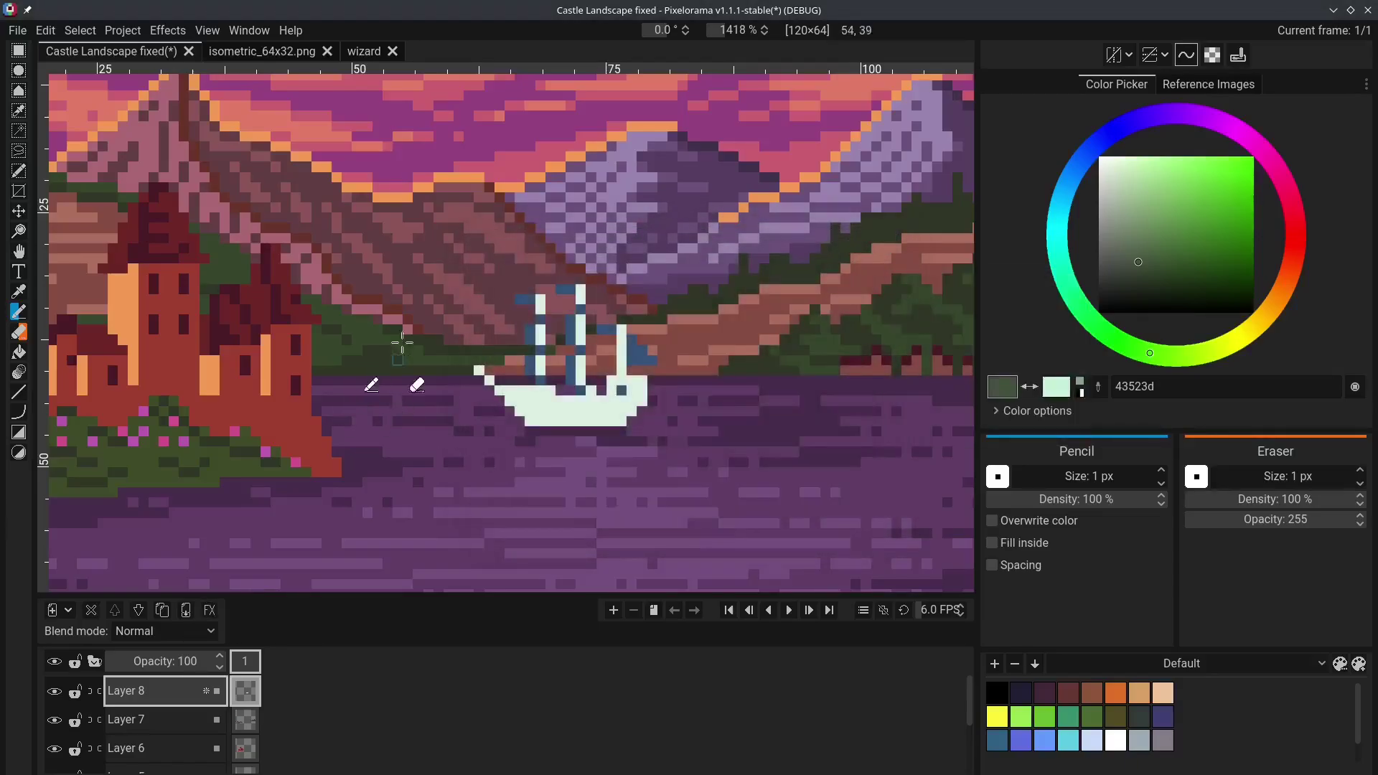
pyautogui.moveTo(377, 235)
pyautogui.mouseDown()
pyautogui.moveTo(360, 308)
pyautogui.moveTo(370, 432)
pyautogui.moveTo(541, 518)
pyautogui.moveTo(697, 441)
pyautogui.moveTo(725, 319)
pyautogui.moveTo(706, 250)
pyautogui.moveTo(649, 195)
pyautogui.moveTo(557, 202)
pyautogui.moveTo(454, 235)
pyautogui.moveTo(398, 169)
pyautogui.moveTo(326, 163)
pyautogui.mouseUp()
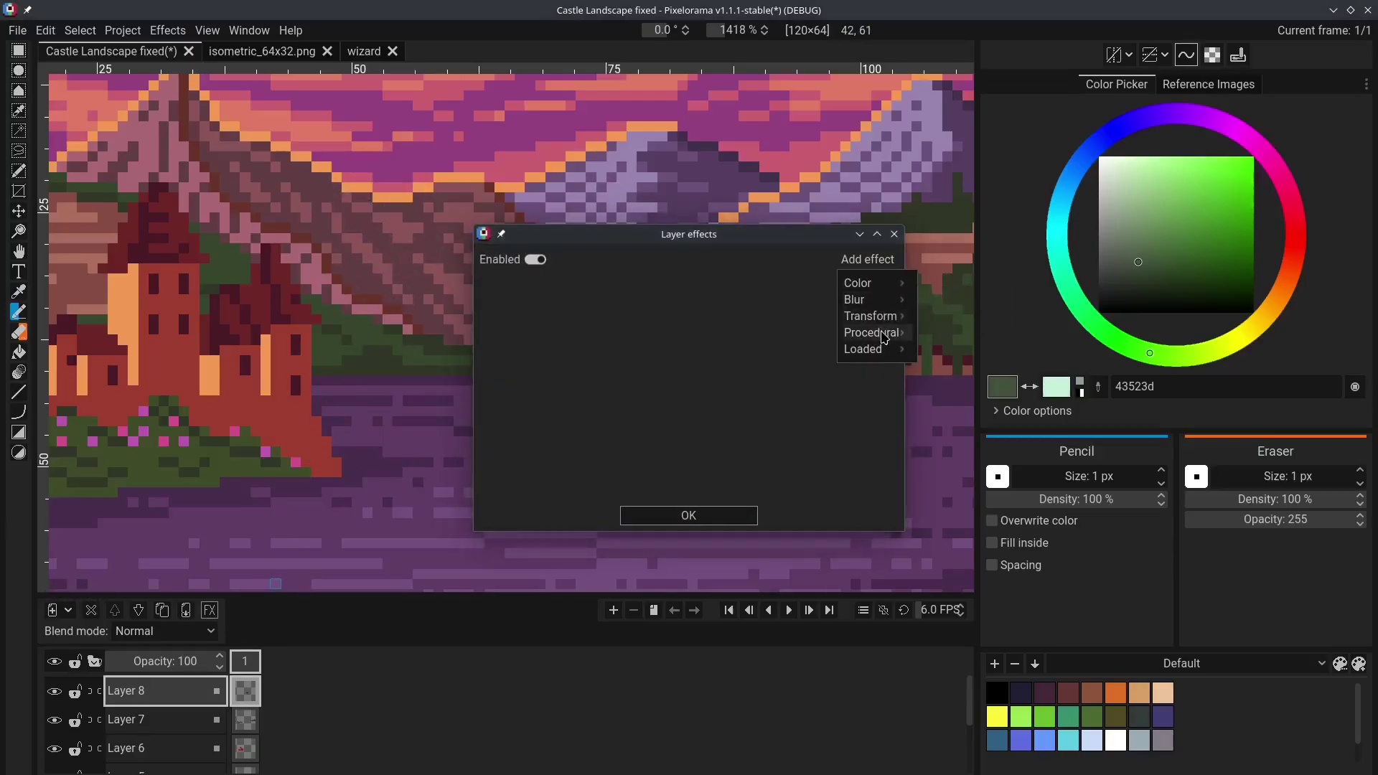
# Add the Procedural > Outline effect and draw a loop around the ship to see it outlined
pyautogui.moveTo(875, 332)
pyautogui.click(944, 349)
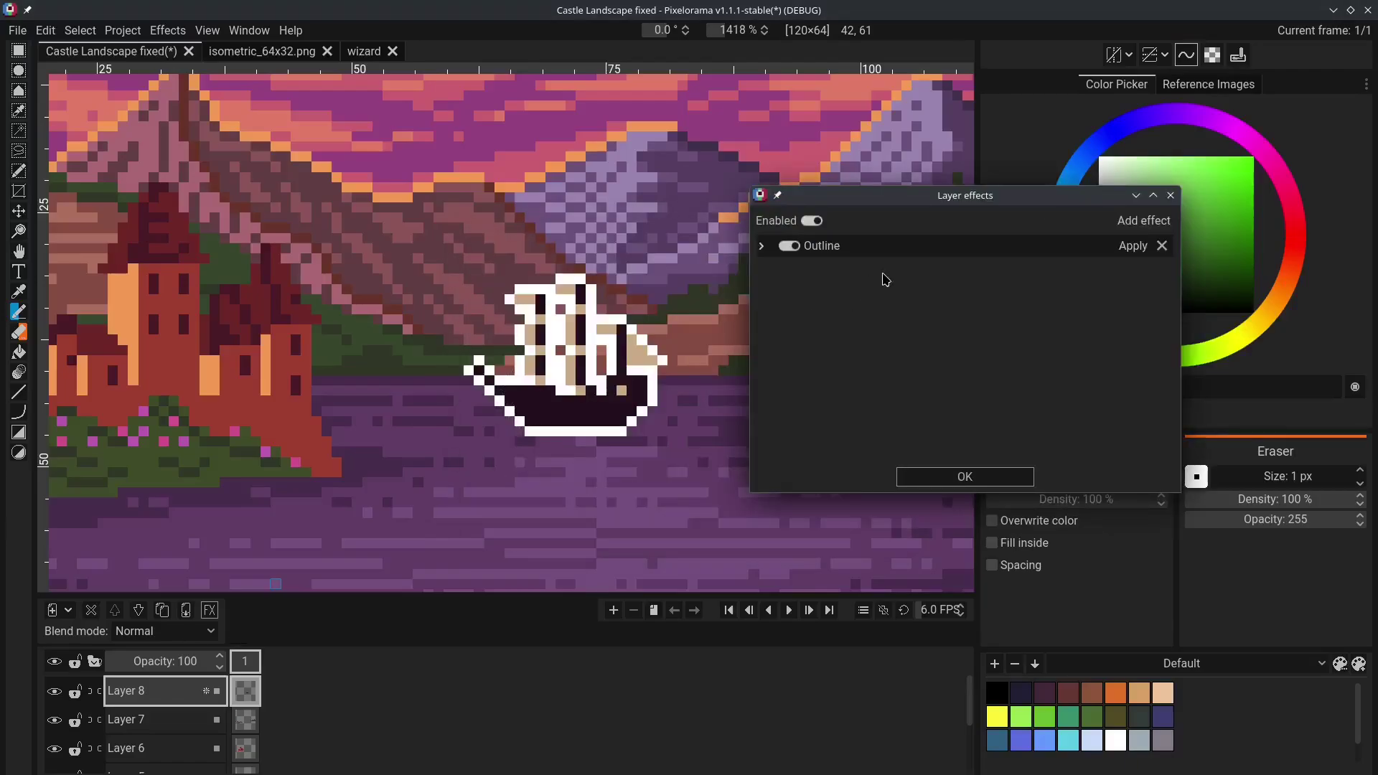
pyautogui.click(925, 486)
pyautogui.moveTo(333, 188)
pyautogui.mouseDown()
pyautogui.moveTo(293, 267)
pyautogui.moveTo(276, 390)
pyautogui.moveTo(339, 485)
pyautogui.moveTo(475, 518)
pyautogui.moveTo(604, 522)
pyautogui.moveTo(670, 505)
pyautogui.moveTo(733, 429)
pyautogui.moveTo(743, 350)
pyautogui.moveTo(725, 272)
pyautogui.moveTo(692, 203)
pyautogui.moveTo(621, 168)
pyautogui.moveTo(519, 175)
pyautogui.moveTo(391, 256)
pyautogui.moveTo(307, 238)
pyautogui.moveTo(302, 291)
pyautogui.mouseUp()
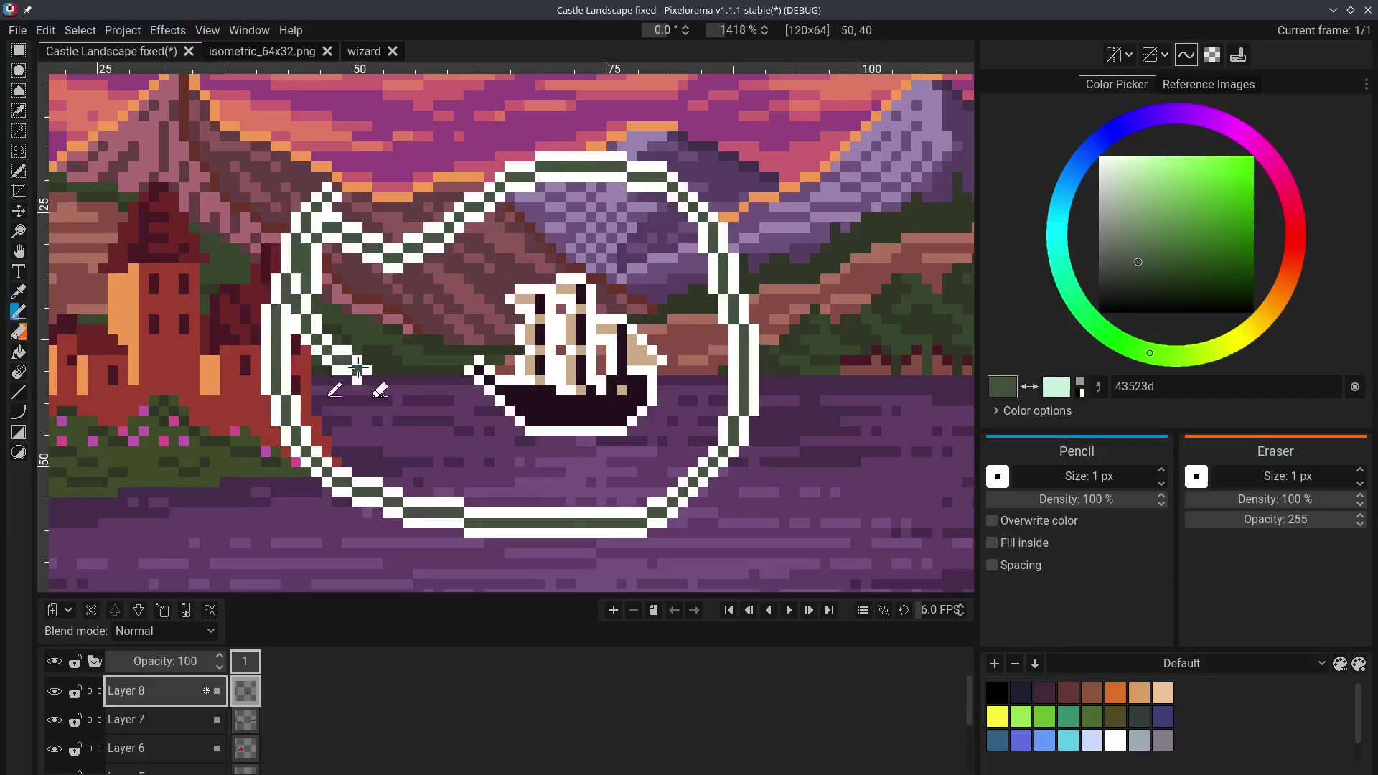
# Clear the selection, add Group 8 as a group layer, and move Layers 8 through 1 into it
pyautogui.hotkey('ctrl', 'shift', 'a')
pyautogui.hotkey('ctrl', '0')
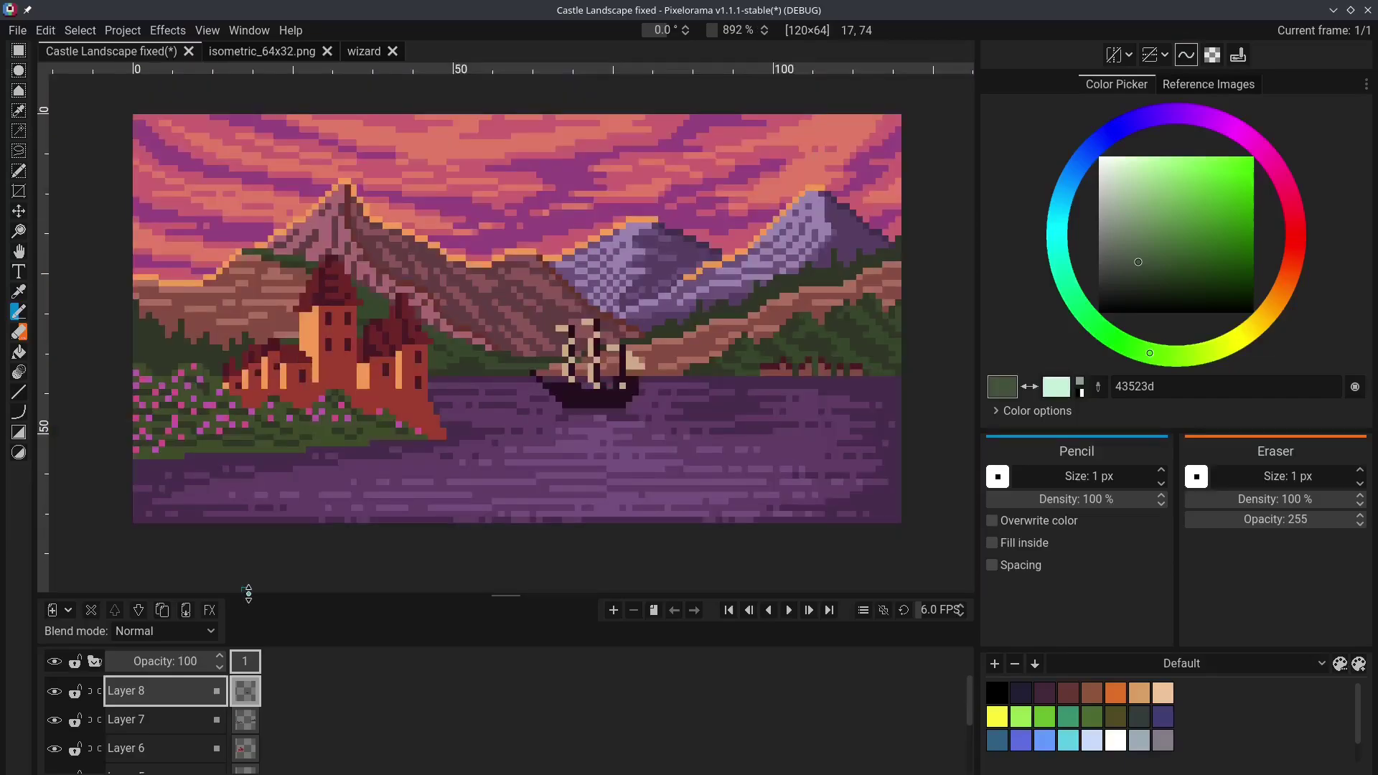
pyautogui.moveTo(248, 593); pyautogui.dragTo(249, 413)
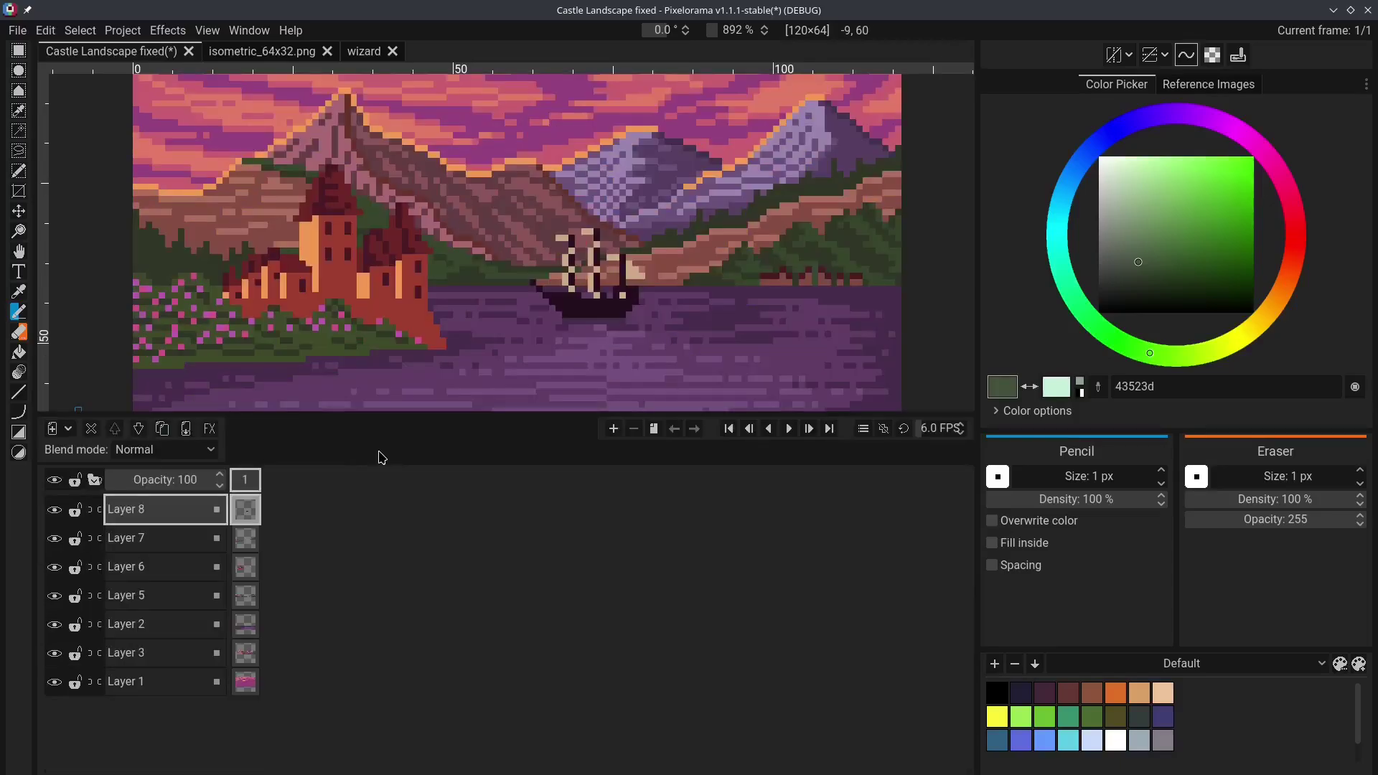
pyautogui.click(68, 428)
pyautogui.click(100, 468)
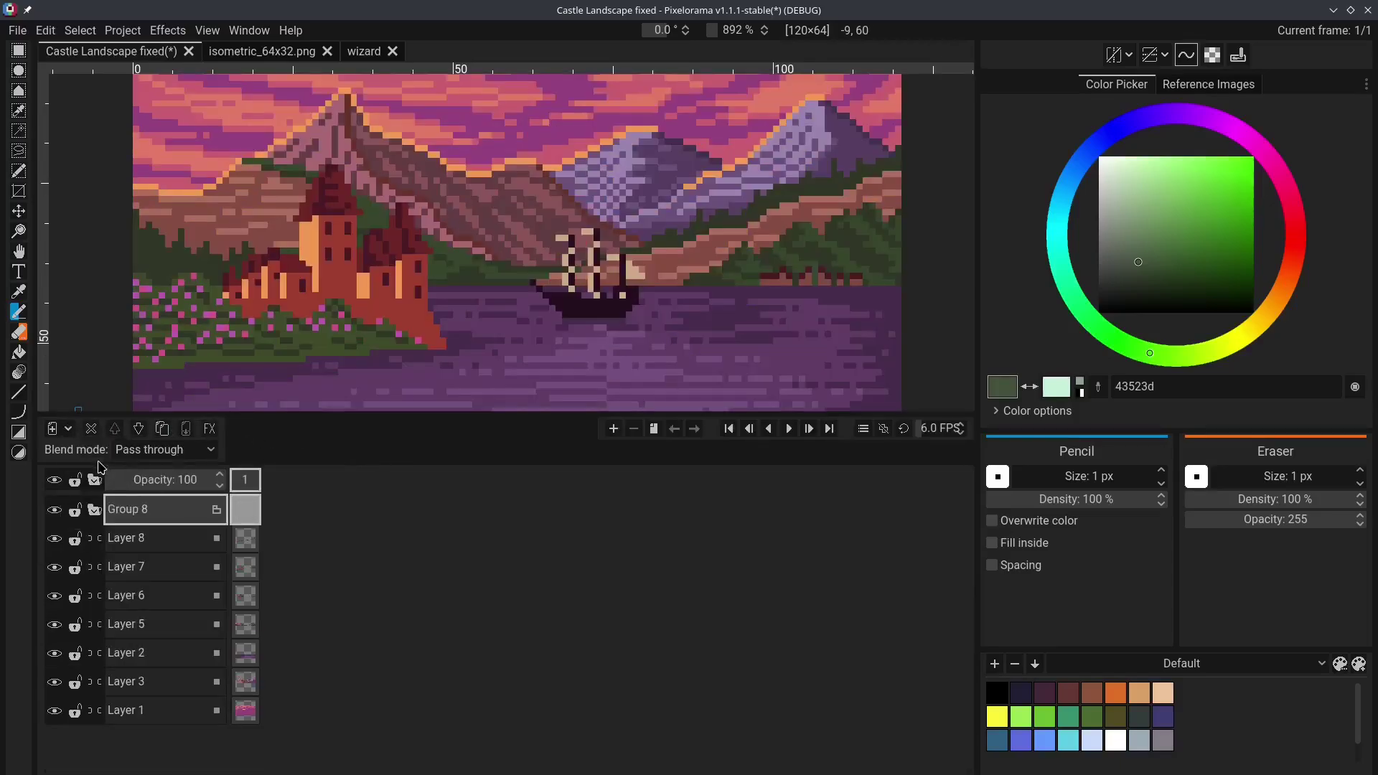
pyautogui.click(158, 540)
pyautogui.keyDown('shift'); pyautogui.click(172, 710); pyautogui.keyUp('shift')
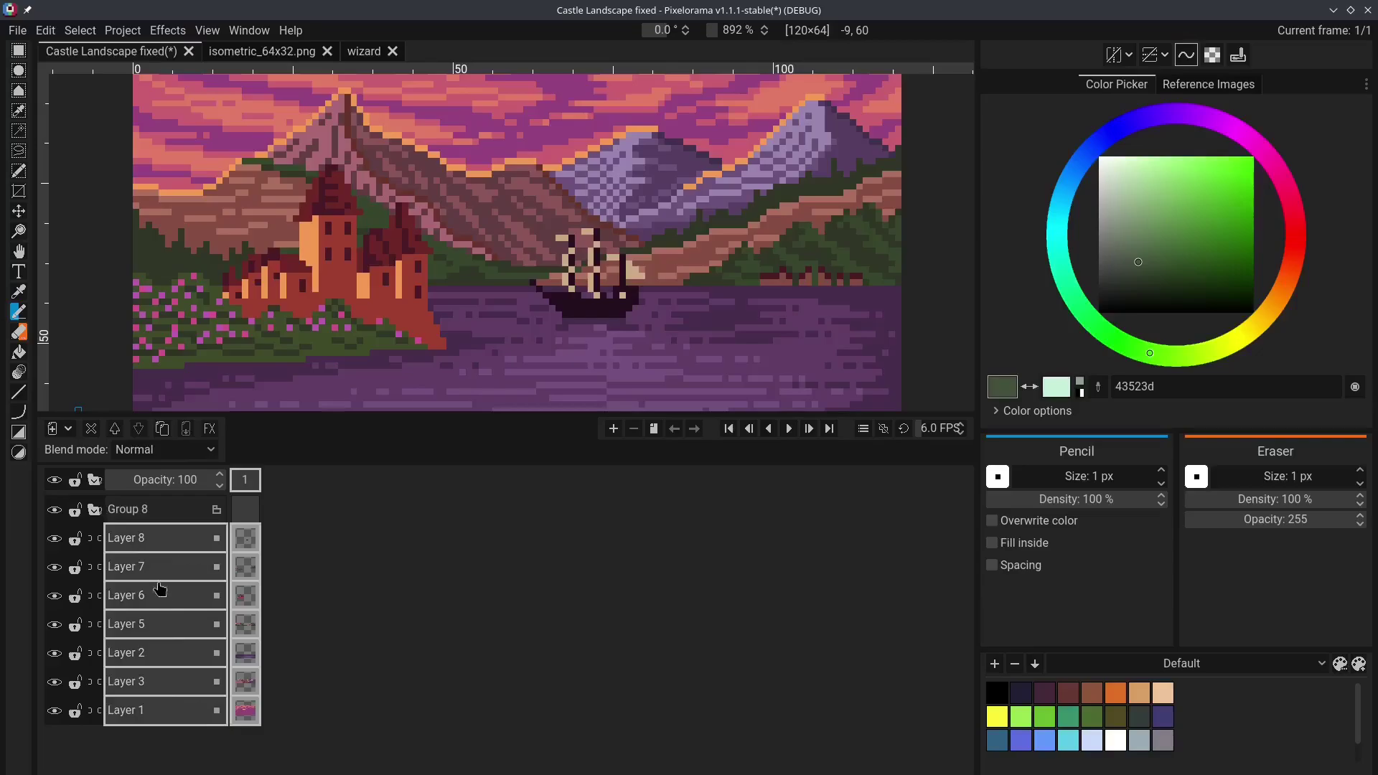
pyautogui.moveTo(159, 588); pyautogui.dragTo(166, 514)
pyautogui.moveTo(247, 416); pyautogui.dragTo(248, 539)
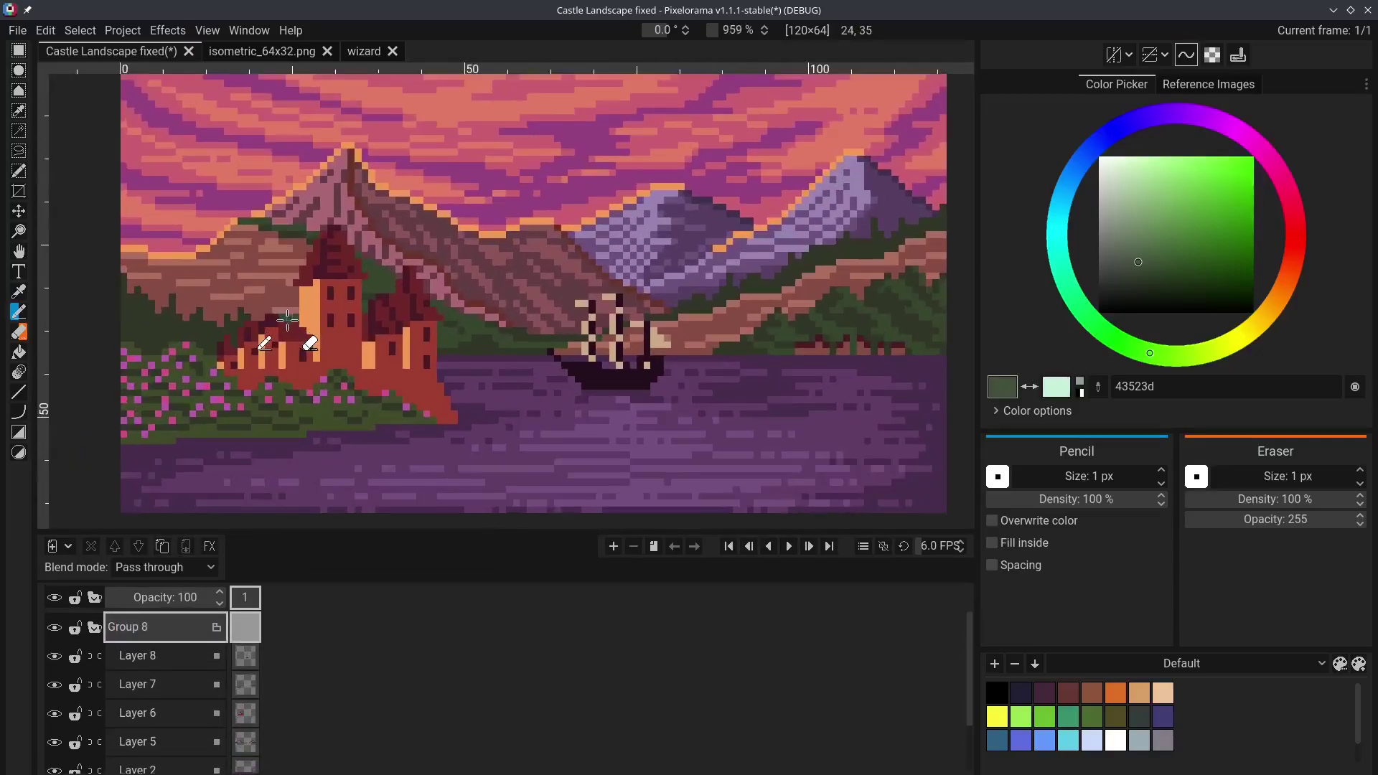
# Add a Gradient Map effect to Group 8 and expand its settings
pyautogui.click(209, 547)
pyautogui.click(864, 260)
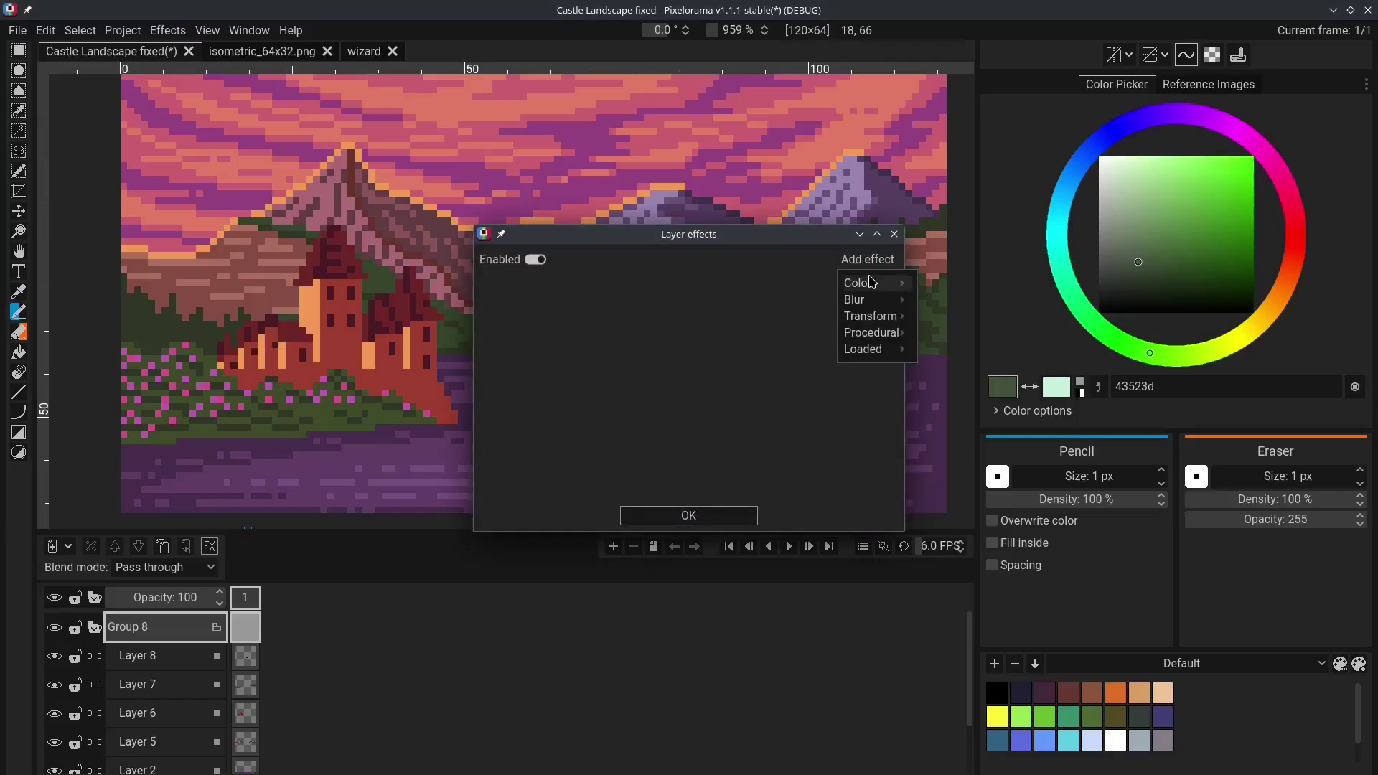
pyautogui.moveTo(871, 282)
pyautogui.click(954, 417)
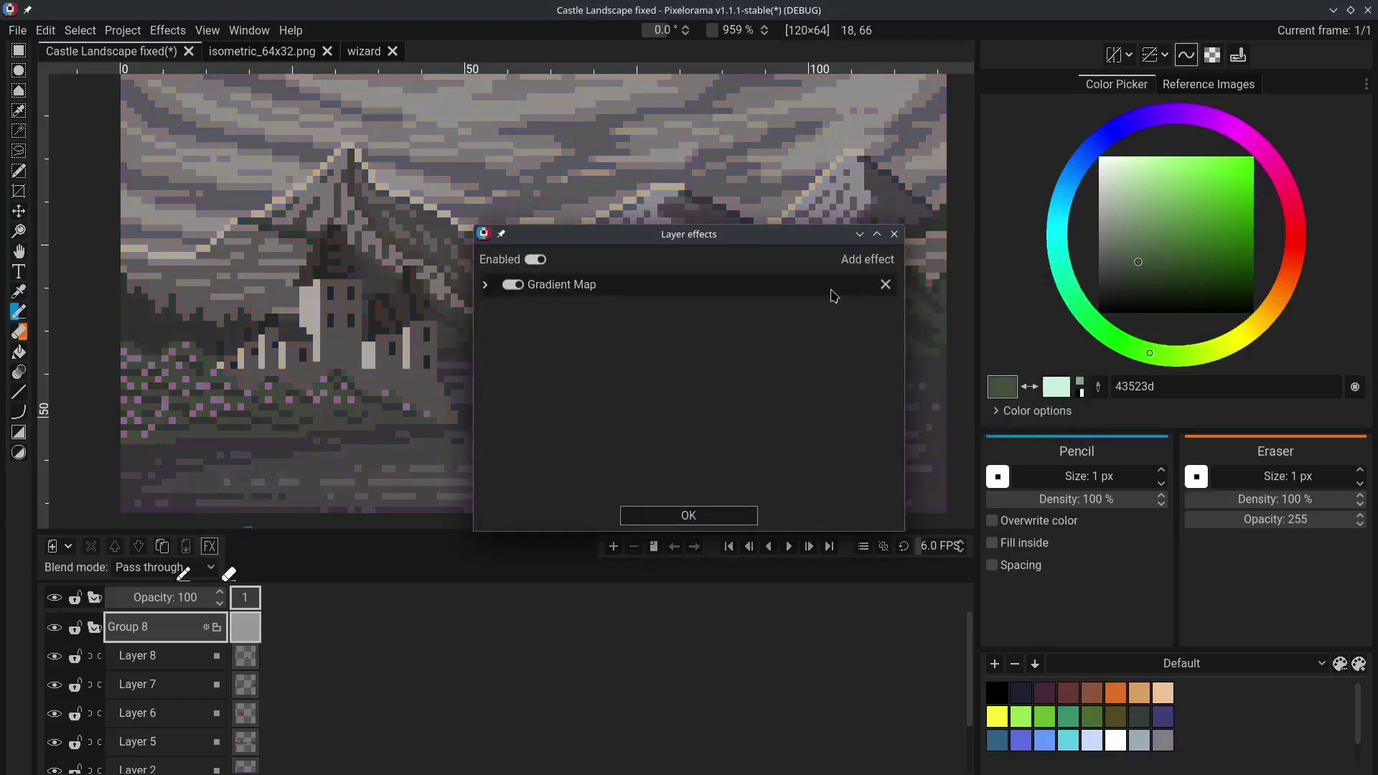
pyautogui.click(832, 287)
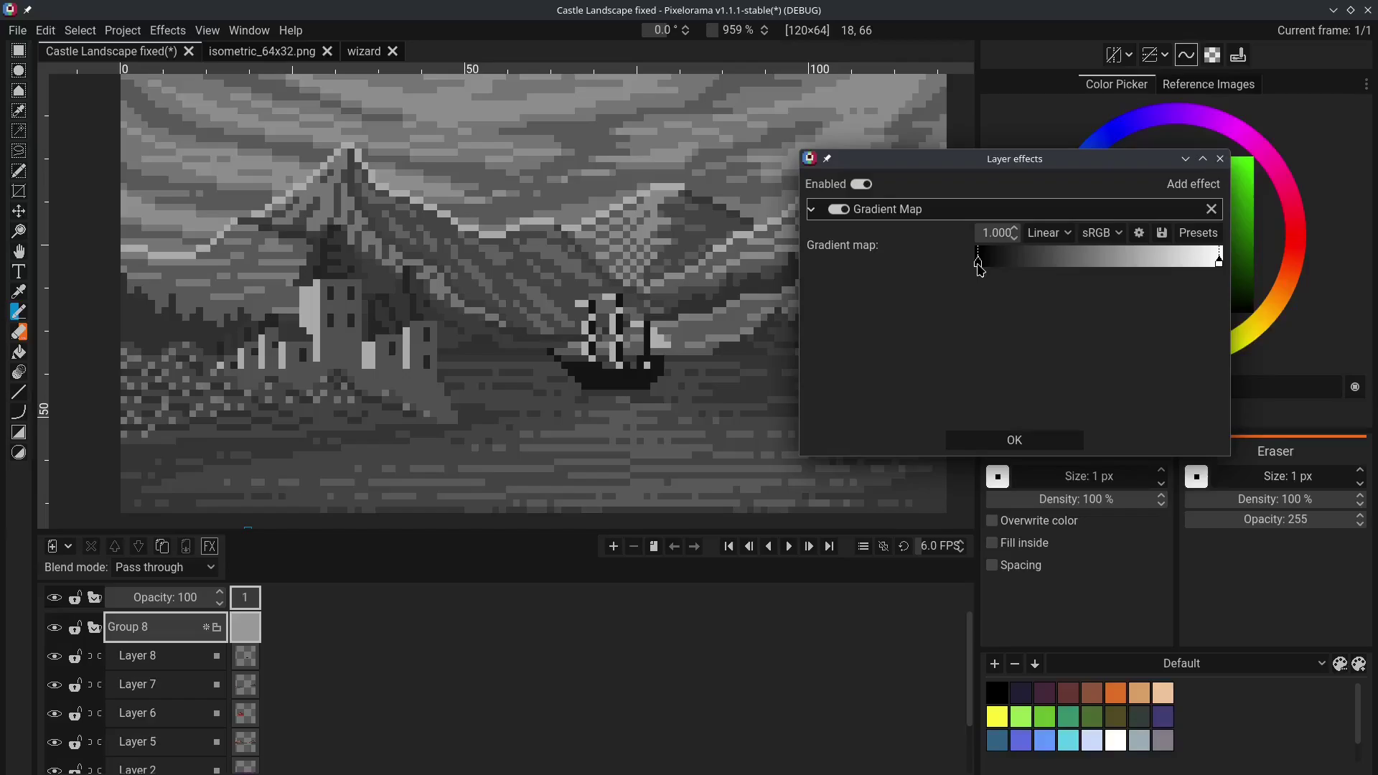
# Add a dark red 6b0101 gradient stop, try moving it to 0.479, then undo
pyautogui.doubleClick(1031, 261)
pyautogui.click(1031, 263)
pyautogui.click(1033, 263)
pyautogui.moveTo(1037, 309); pyautogui.dragTo(1093, 379)
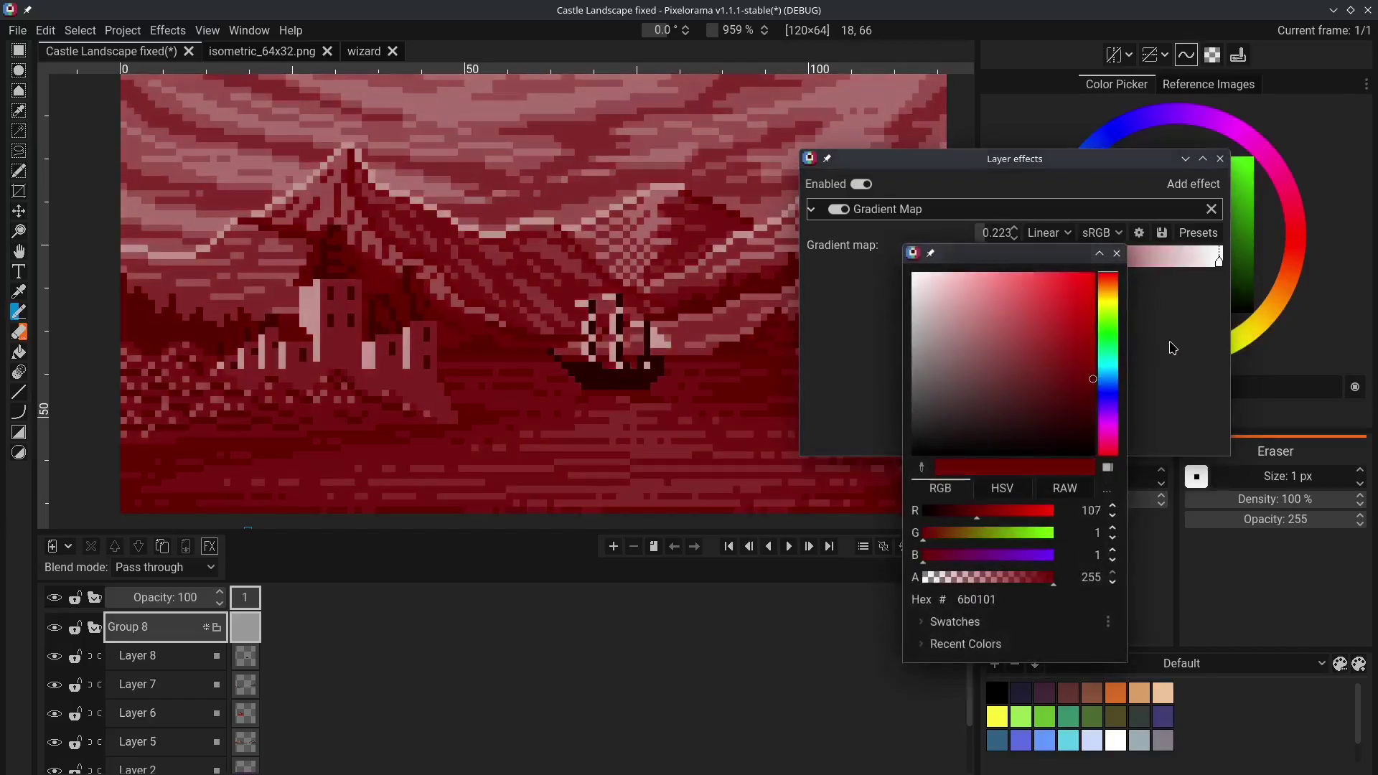
pyautogui.click(1172, 348)
pyautogui.moveTo(1031, 261); pyautogui.dragTo(1092, 263)
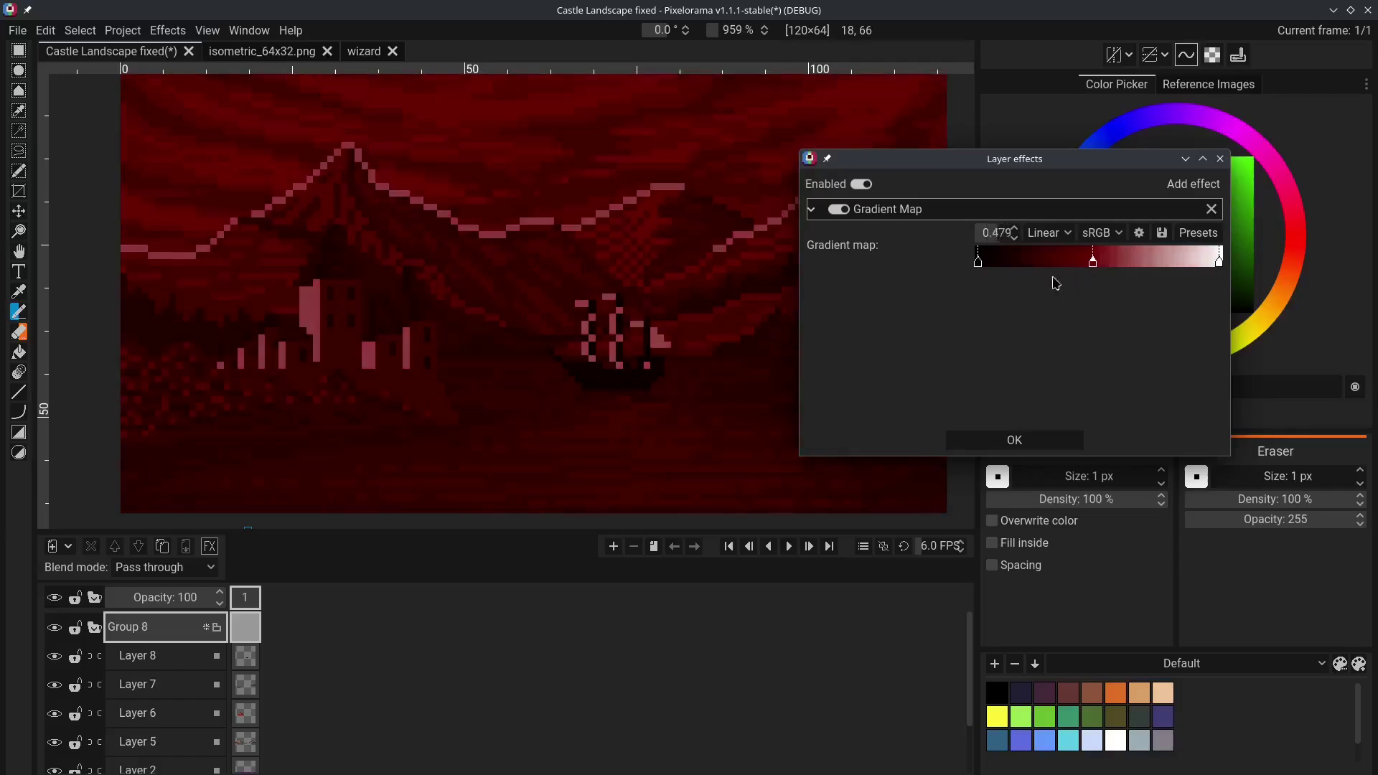
pyautogui.hotkey('ctrl', 'z')
# Try Constant gradient interpolation, revert to Linear, and remove the red middle stop
pyautogui.click(1048, 233)
pyautogui.click(1061, 274)
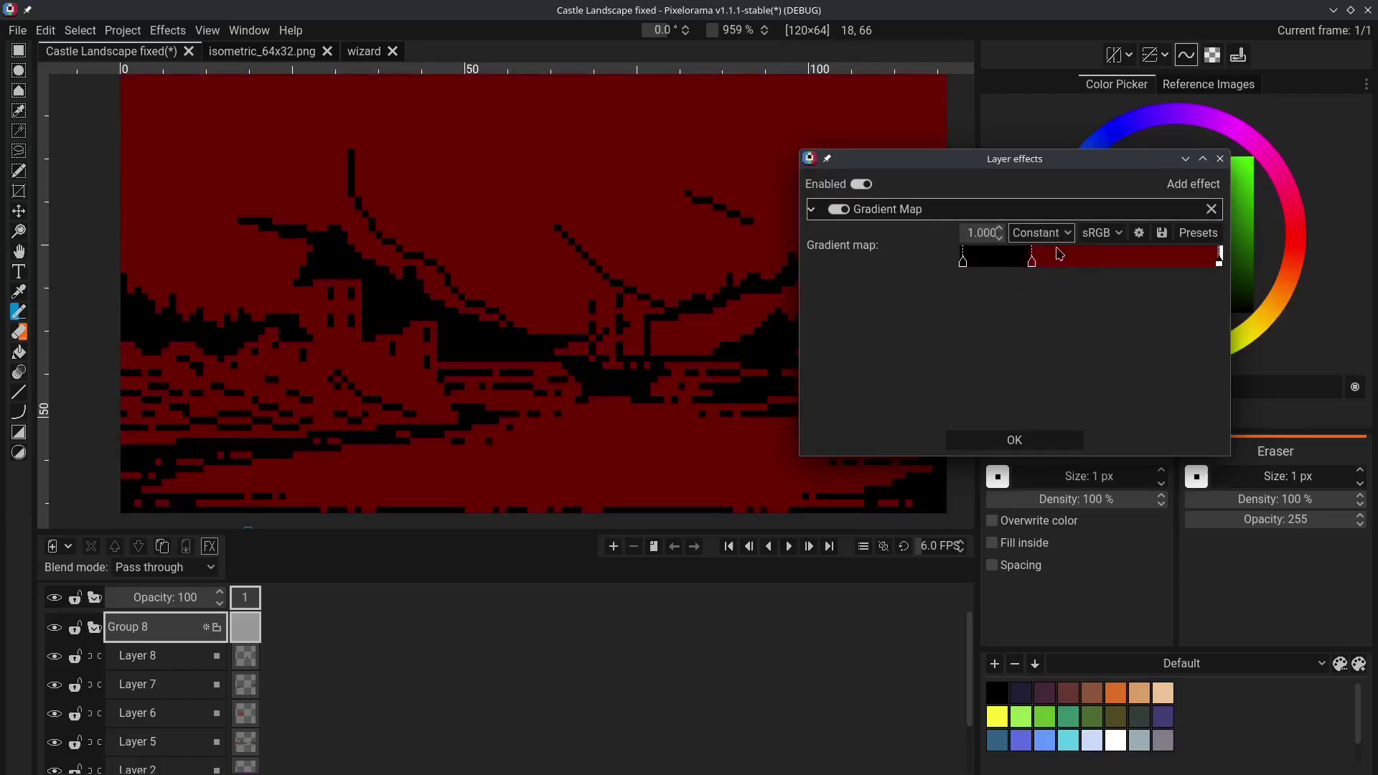
pyautogui.click(1041, 232)
pyautogui.click(1048, 253)
pyautogui.rightClick(1032, 262)
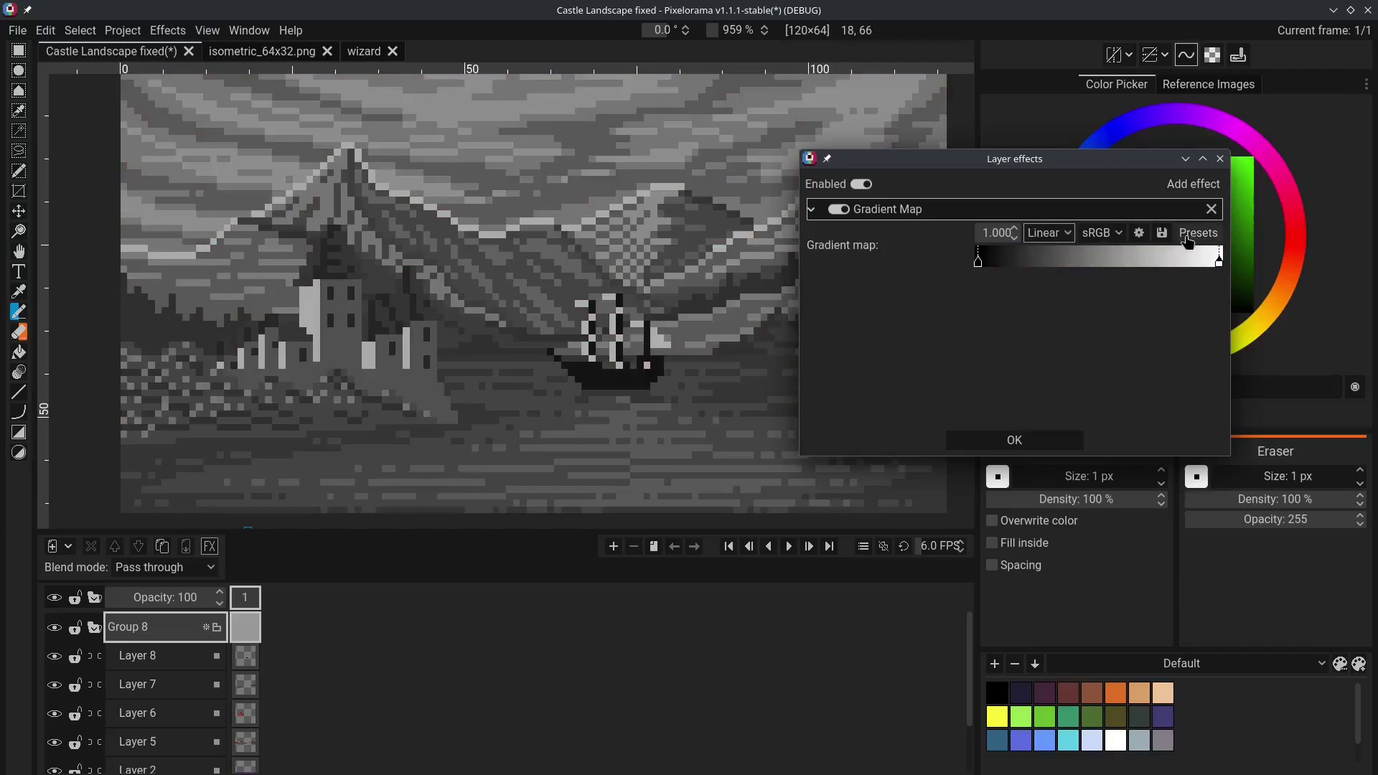
# Apply the light-green gradient preset and move the effects window off the ship
pyautogui.moveTo(1109, 159); pyautogui.dragTo(906, 162)
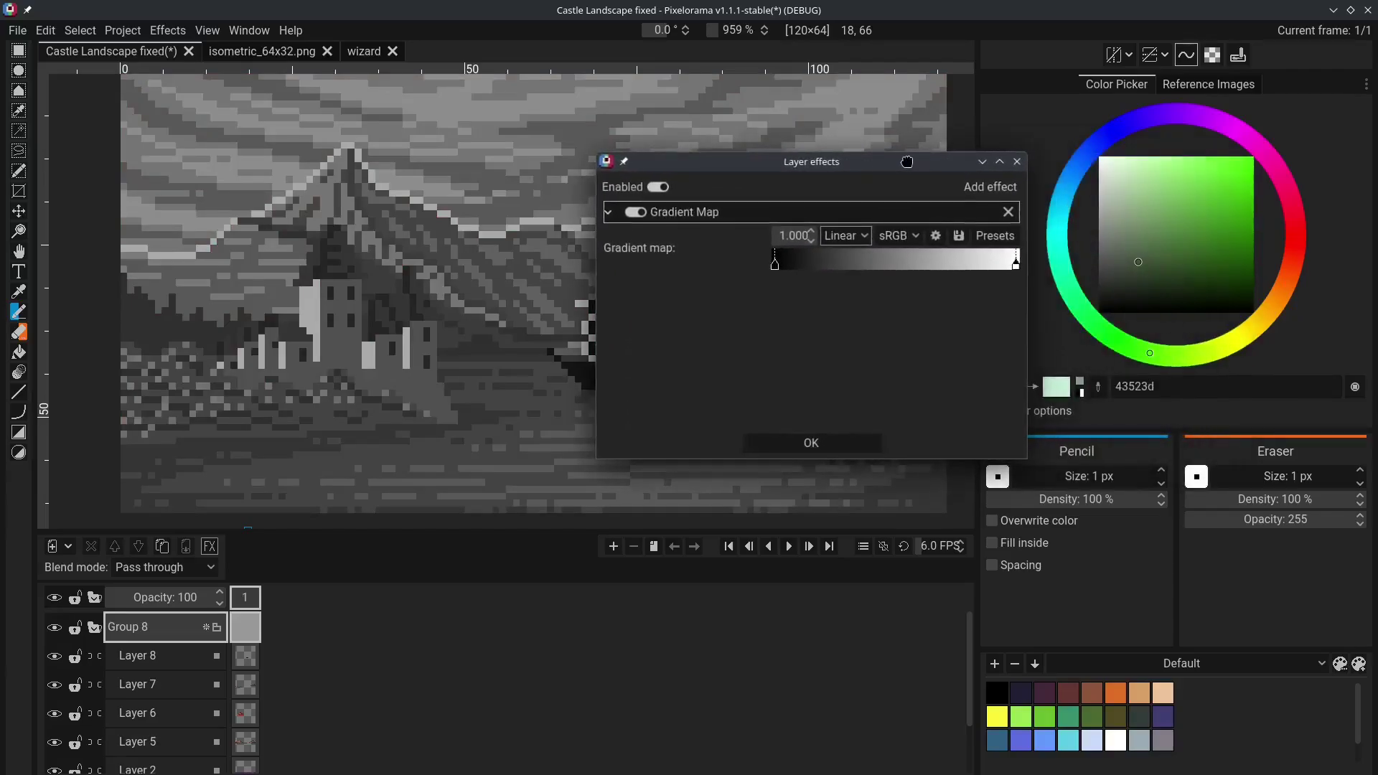
pyautogui.click(997, 237)
pyautogui.click(1002, 264)
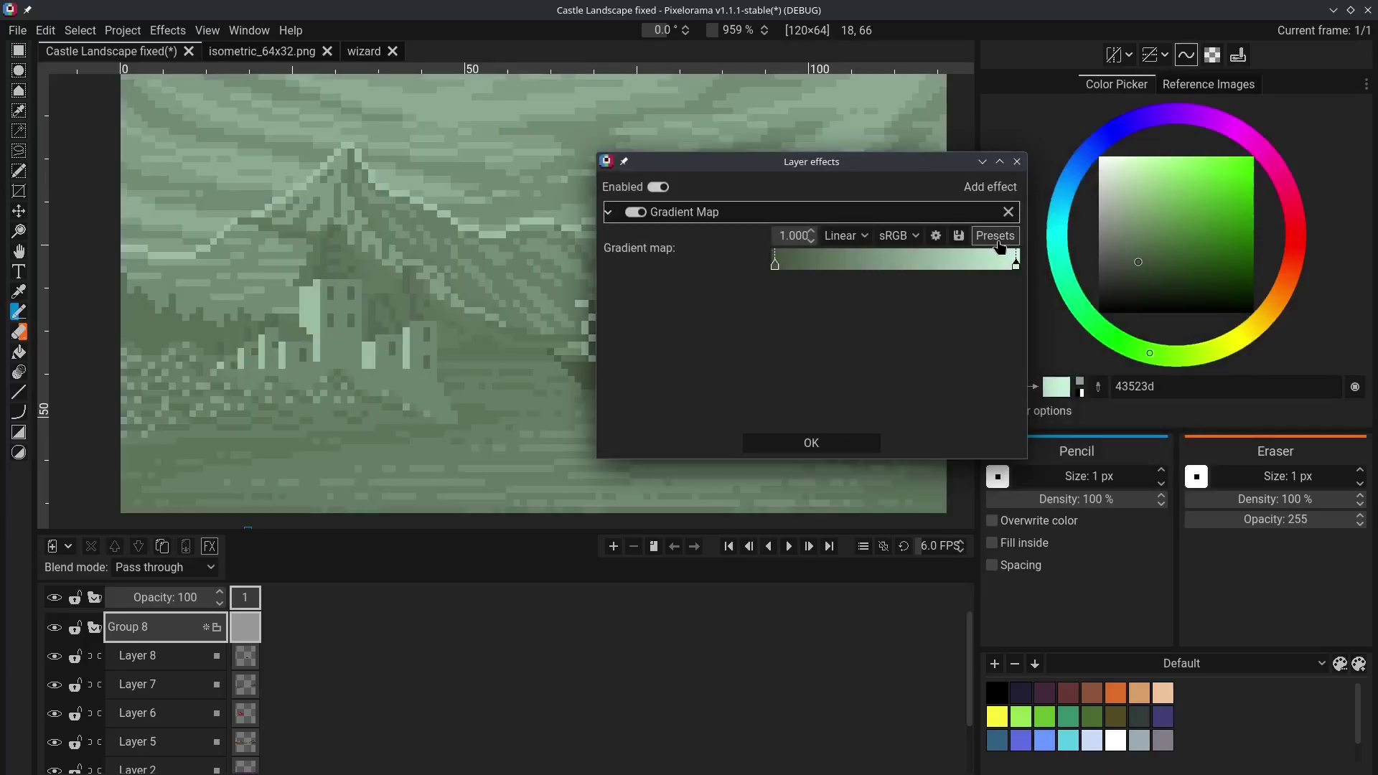
pyautogui.moveTo(928, 163); pyautogui.dragTo(638, 446)
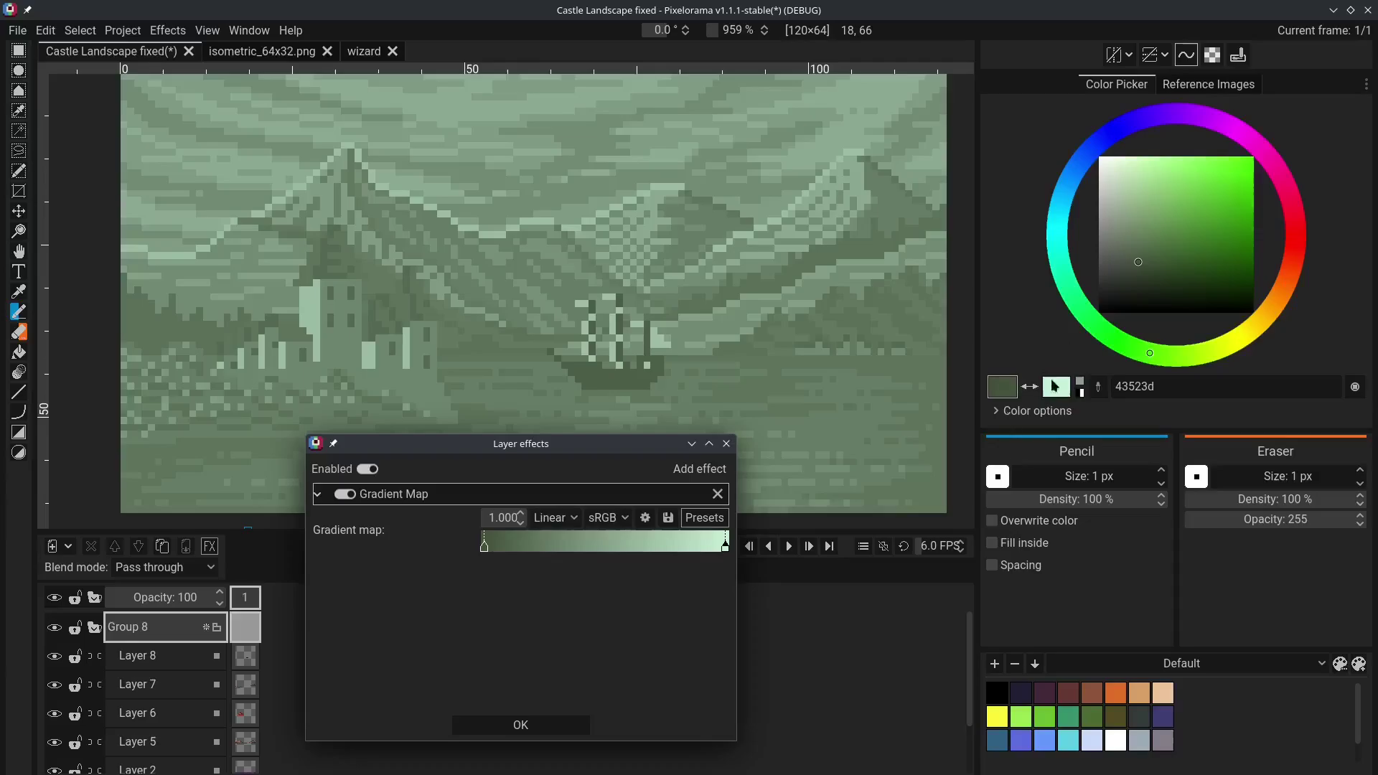
# Dissolve Group 8 into separate top-level layers, clearing its green Gradient Map tint
pyautogui.press('Escape')
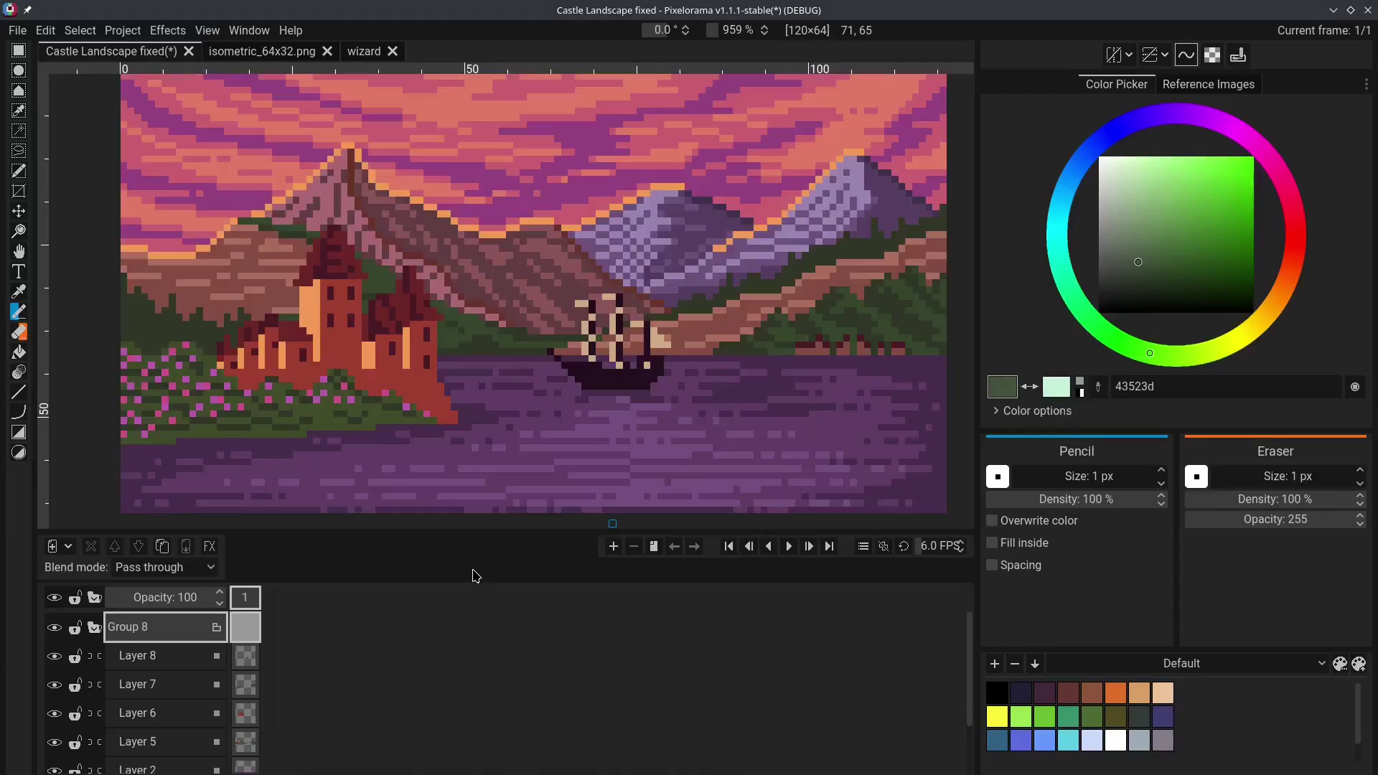
pyautogui.hotkey('ctrl', 'z')
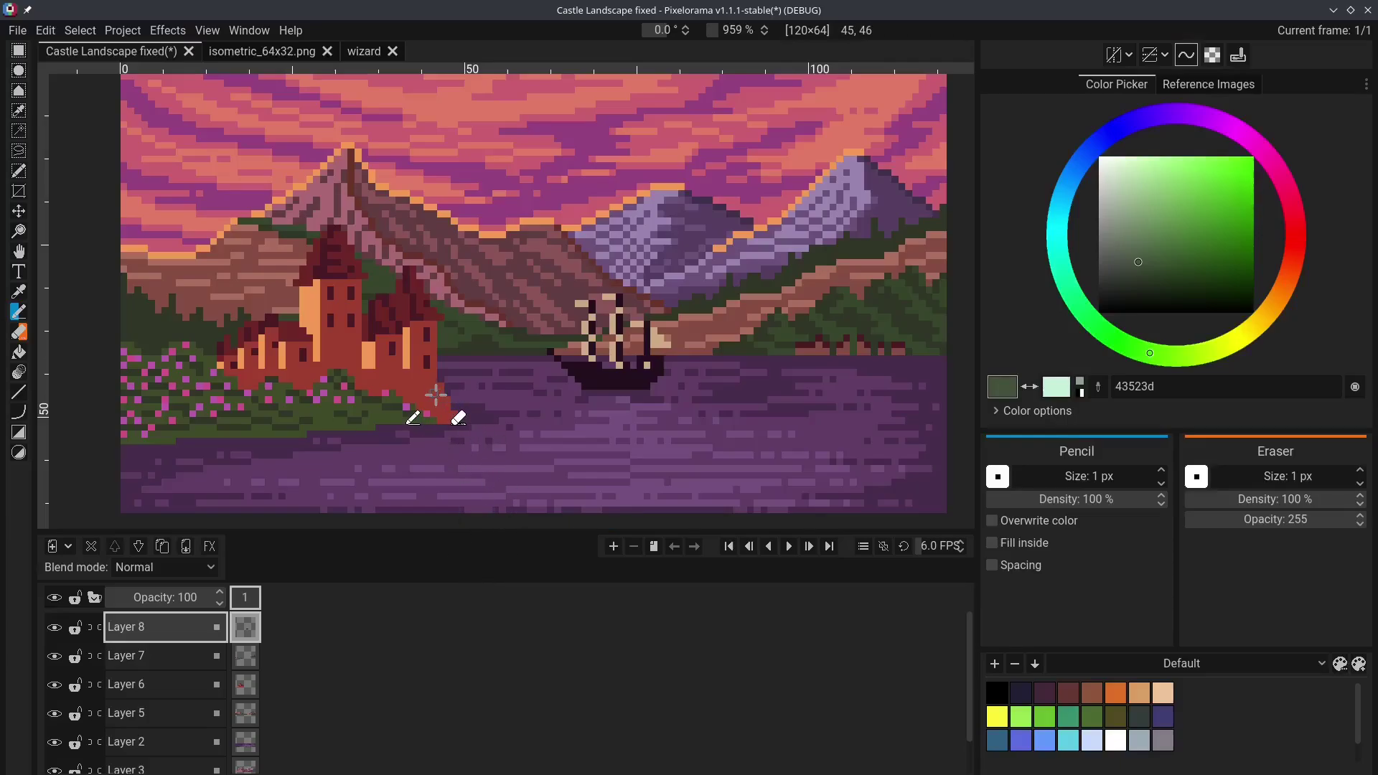
pyautogui.press('ctrl')
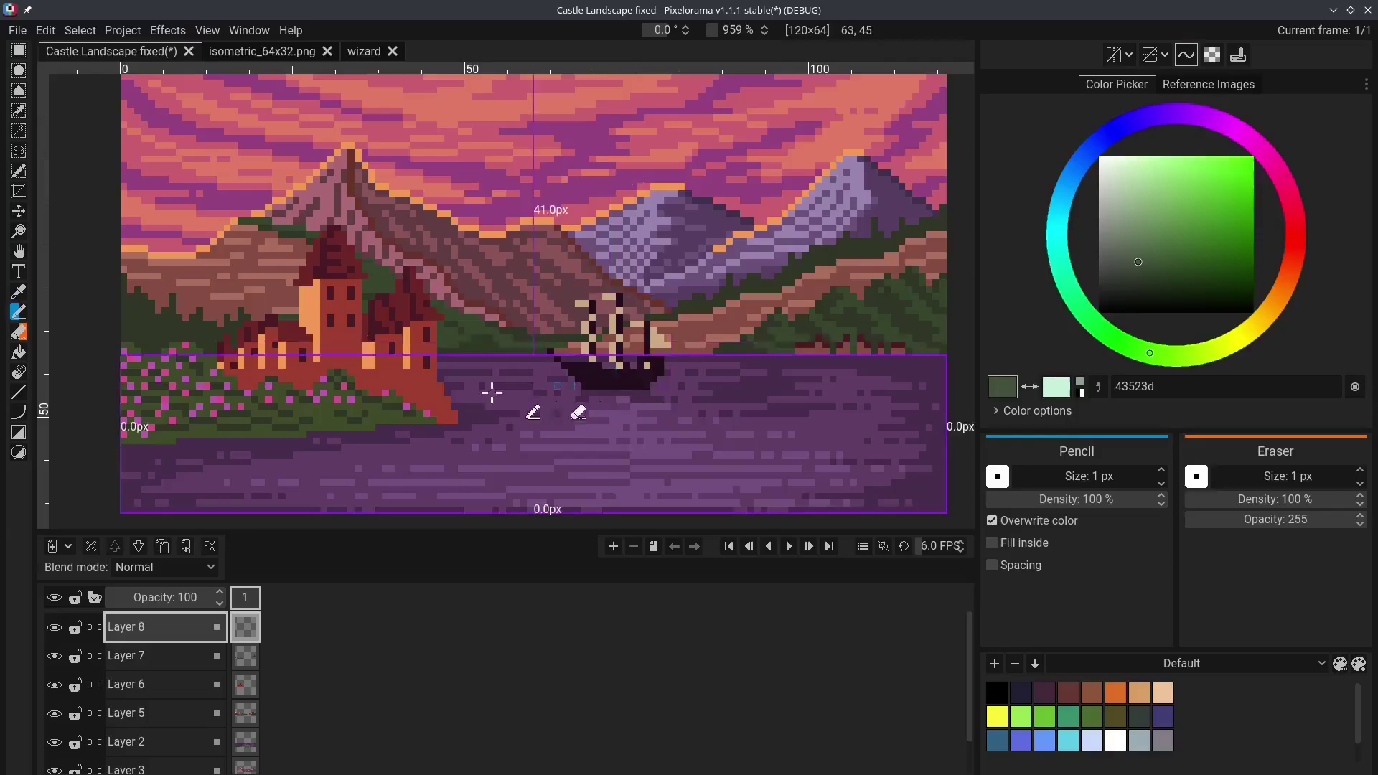
# Ctrl-click the castle, ship and water to select Layers 6, 8 and 2, undoing a stray stroke
pyautogui.keyDown('ctrl'); pyautogui.click(369, 384); pyautogui.keyUp('ctrl')
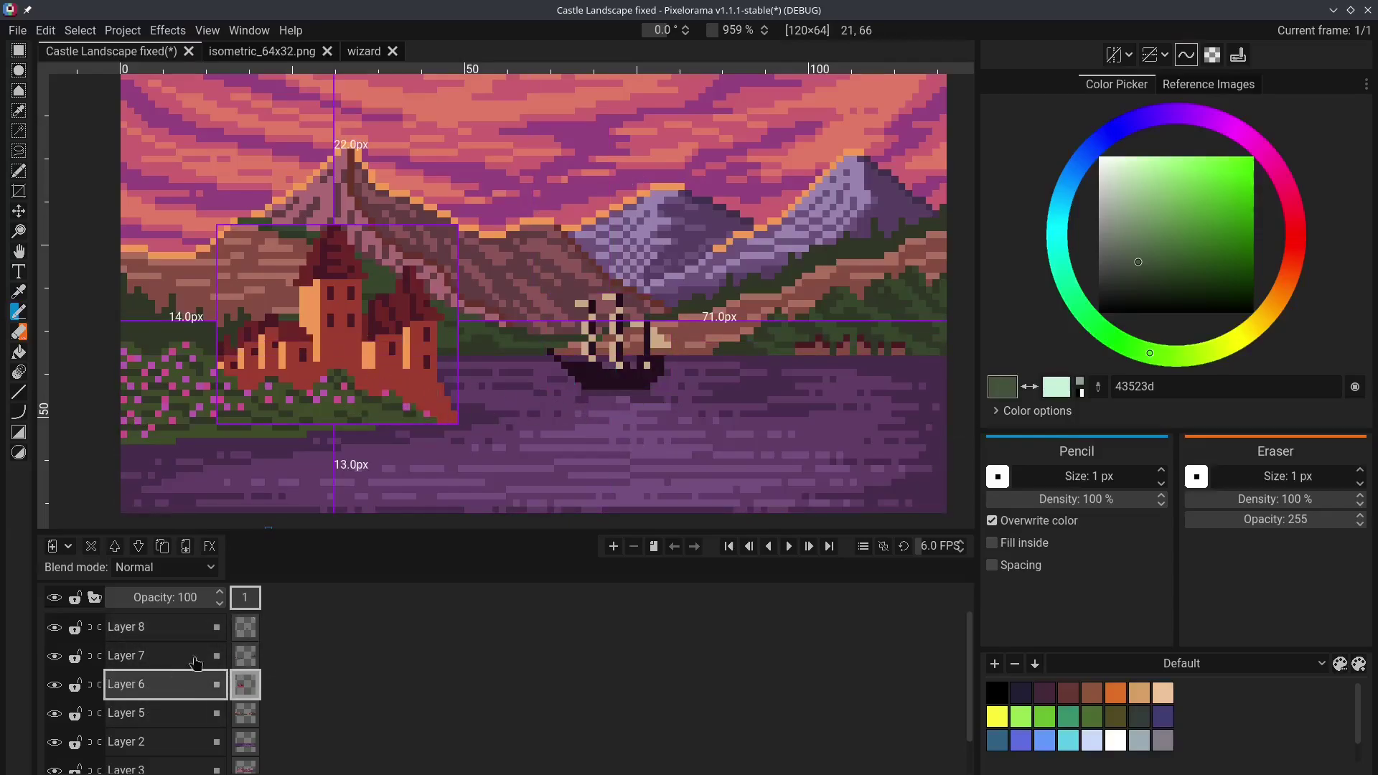
pyautogui.keyDown('ctrl'); pyautogui.click(617, 378); pyautogui.keyUp('ctrl')
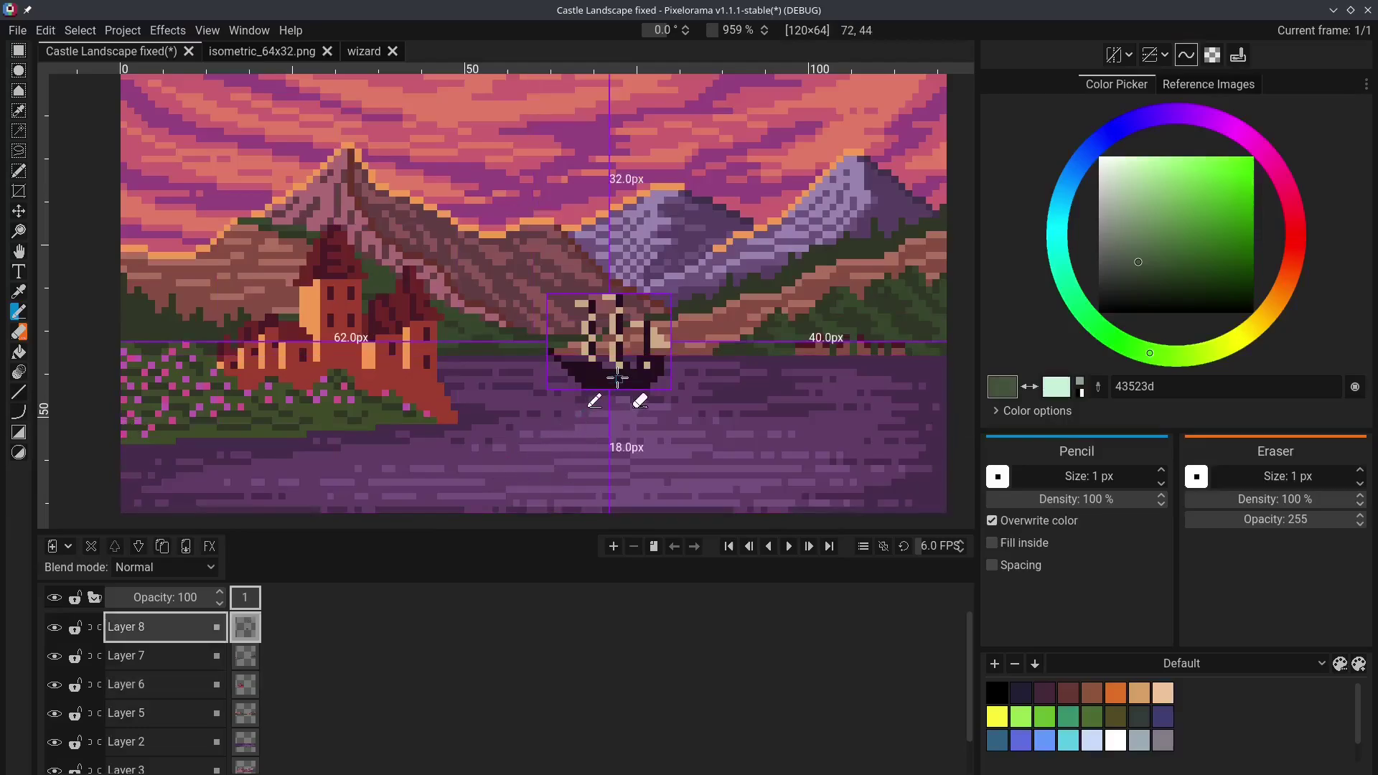
pyautogui.keyDown('ctrl'); pyautogui.click(564, 428); pyautogui.keyUp('ctrl')
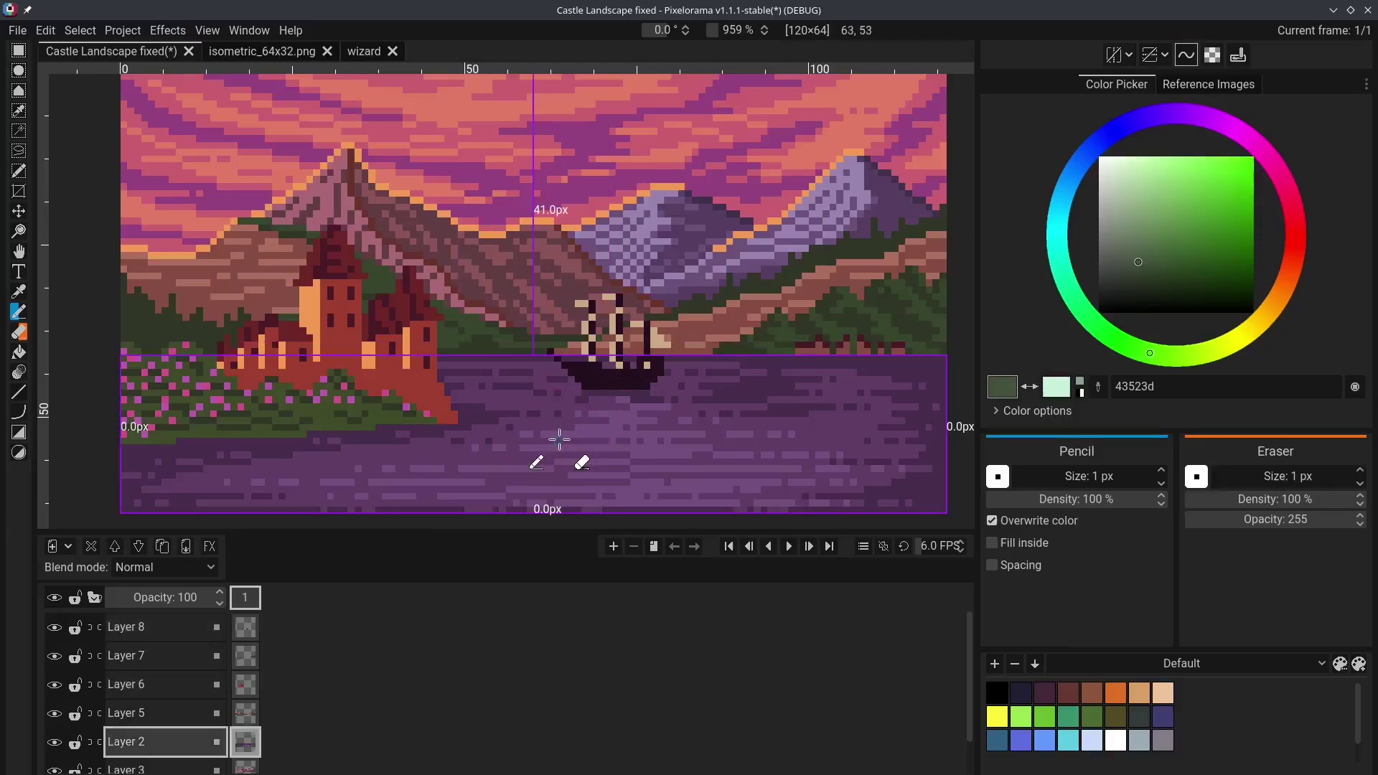
pyautogui.keyDown('ctrl'); pyautogui.click(563, 249); pyautogui.keyUp('ctrl')
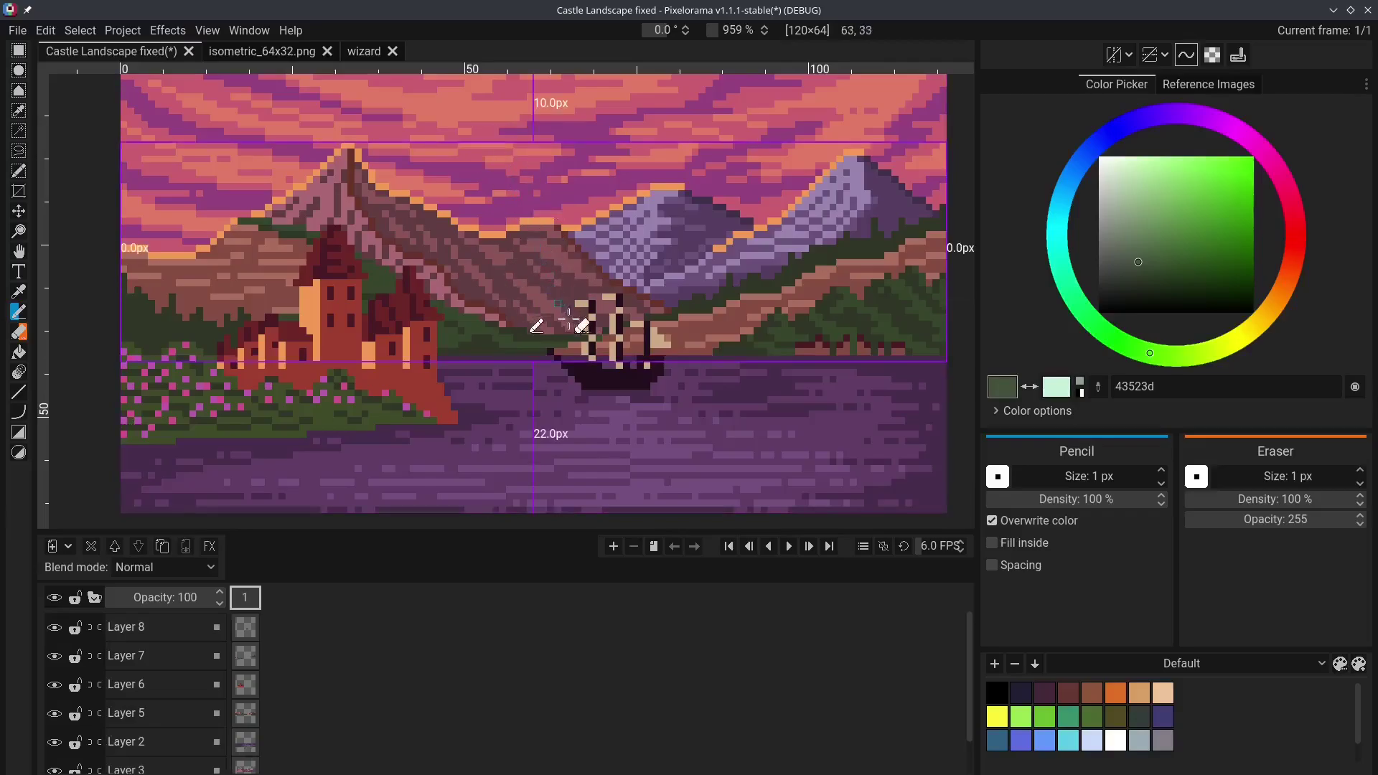
pyautogui.keyDown('ctrl'); pyautogui.click(610, 373); pyautogui.keyUp('ctrl')
pyautogui.keyDown('ctrl'); pyautogui.click(420, 366); pyautogui.keyUp('ctrl')
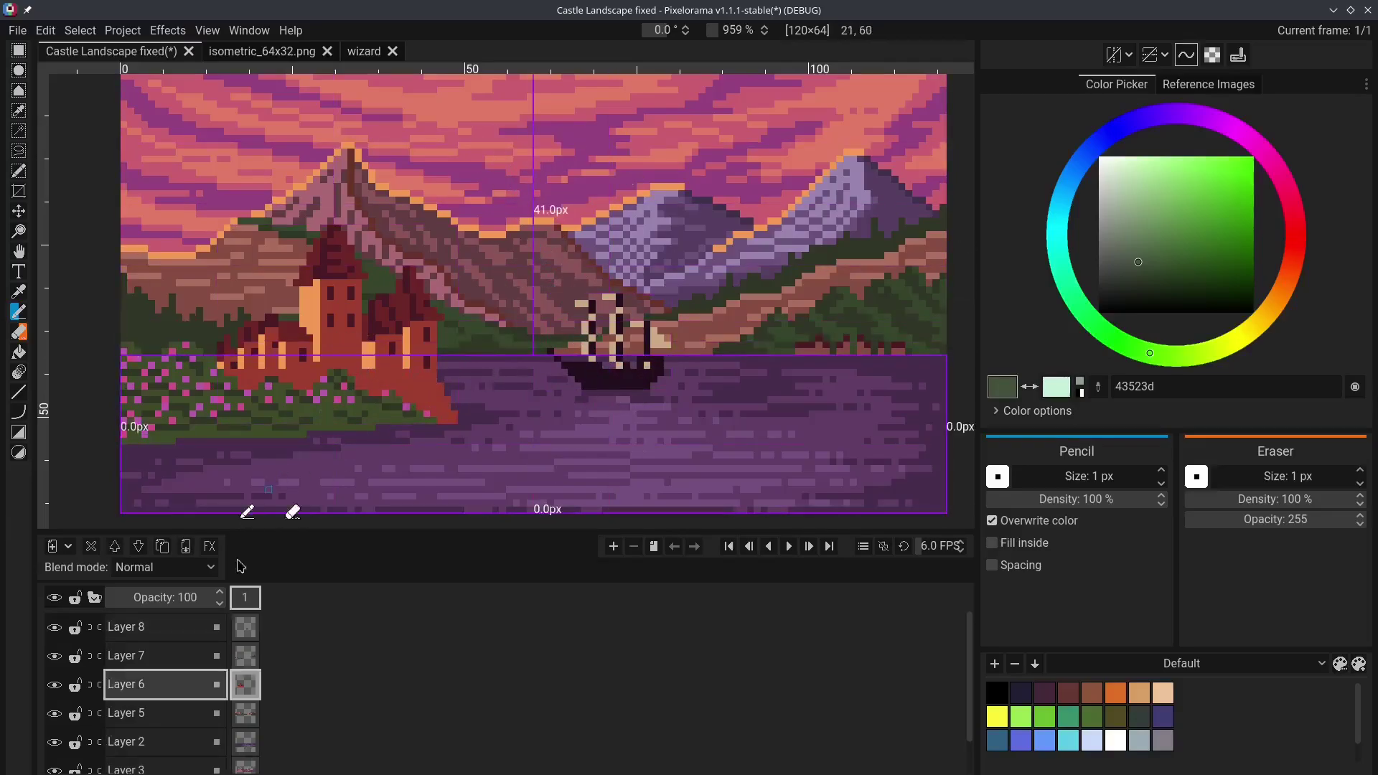
pyautogui.keyDown('ctrl'); pyautogui.click(620, 367); pyautogui.keyUp('ctrl')
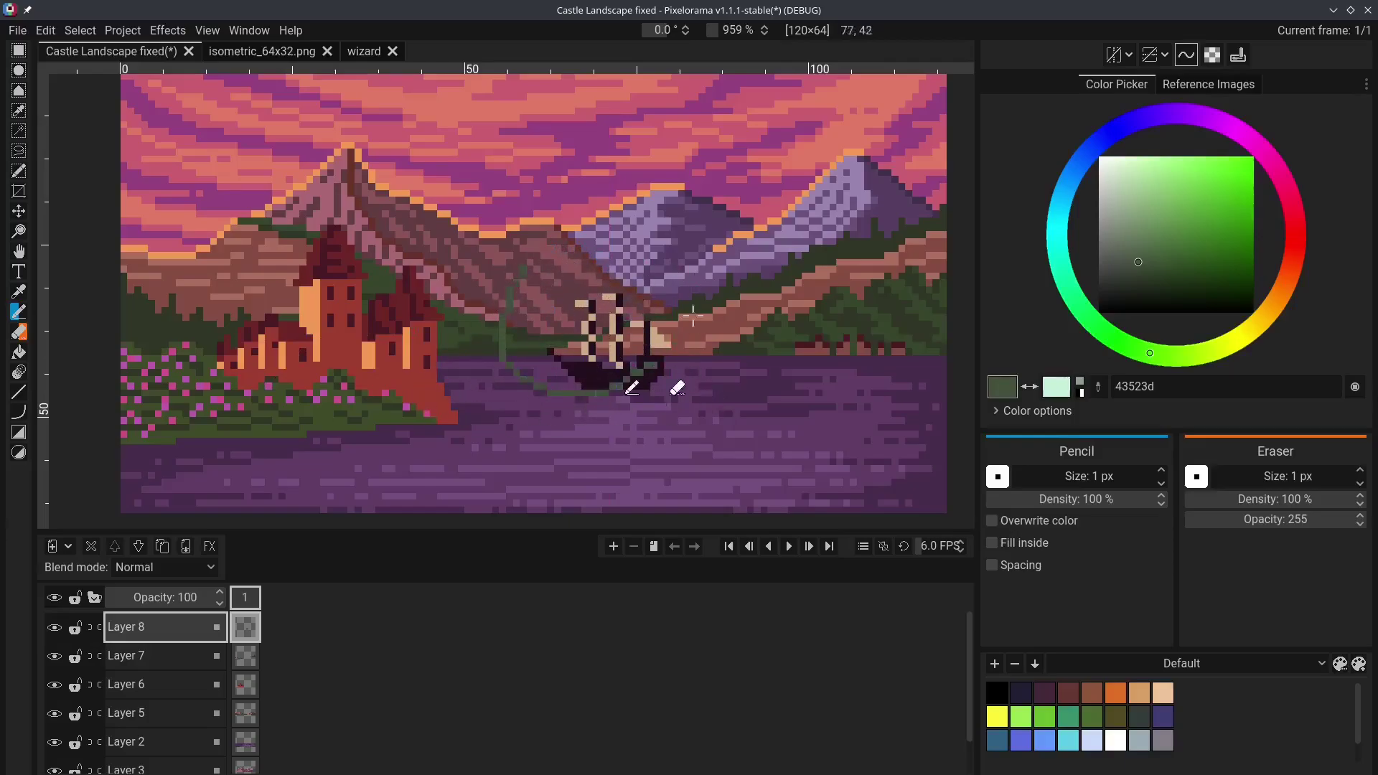
pyautogui.hotkey('ctrl', 'z')
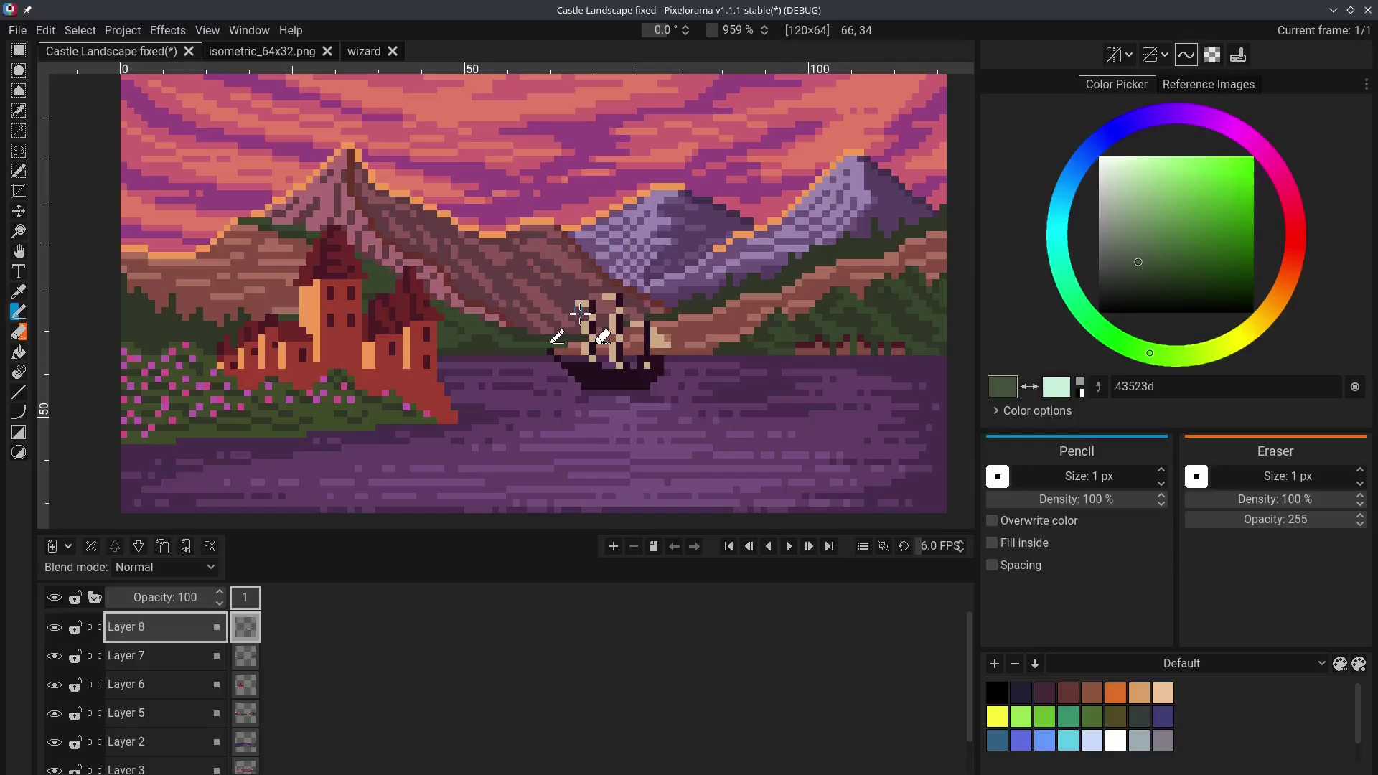
# Export the castle landscape as a PNG resized to 400 % (480×256)
pyautogui.click(18, 30)
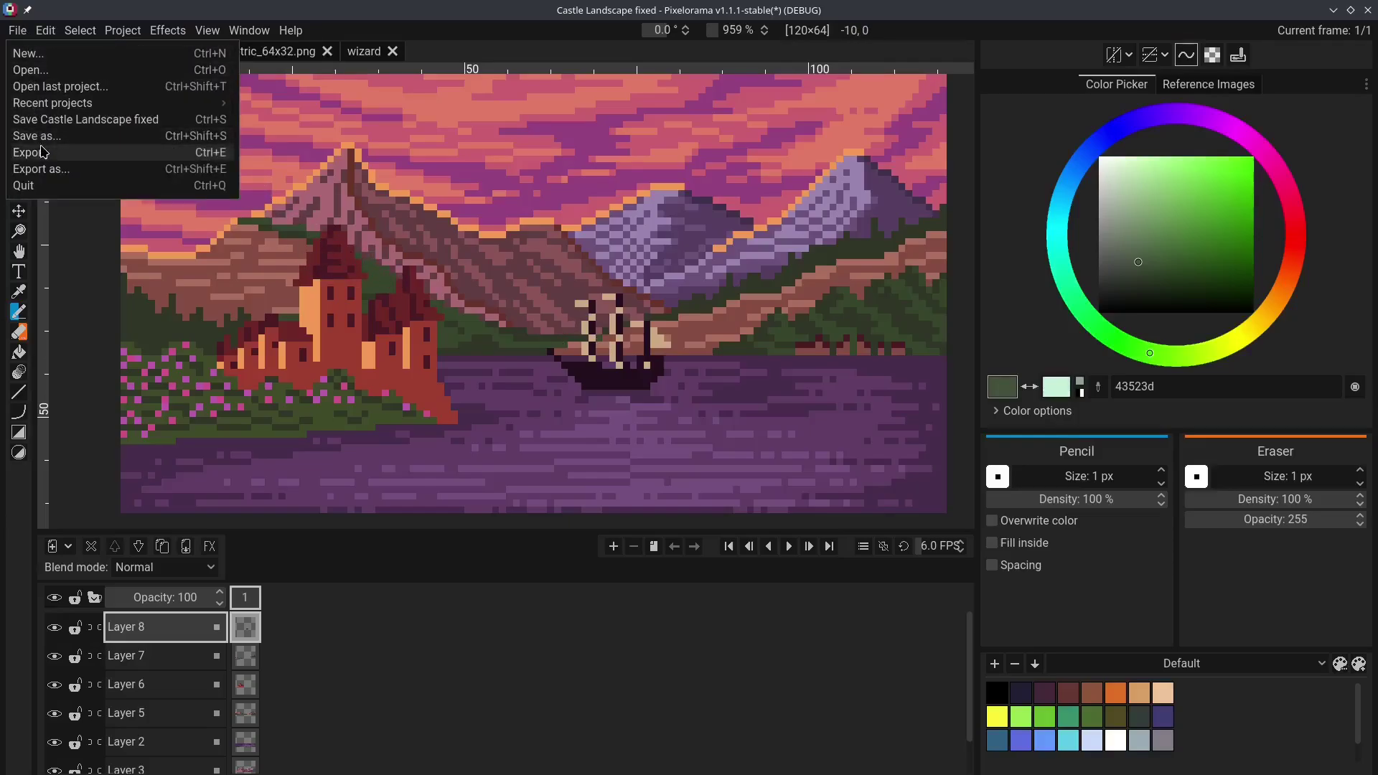
pyautogui.click(43, 154)
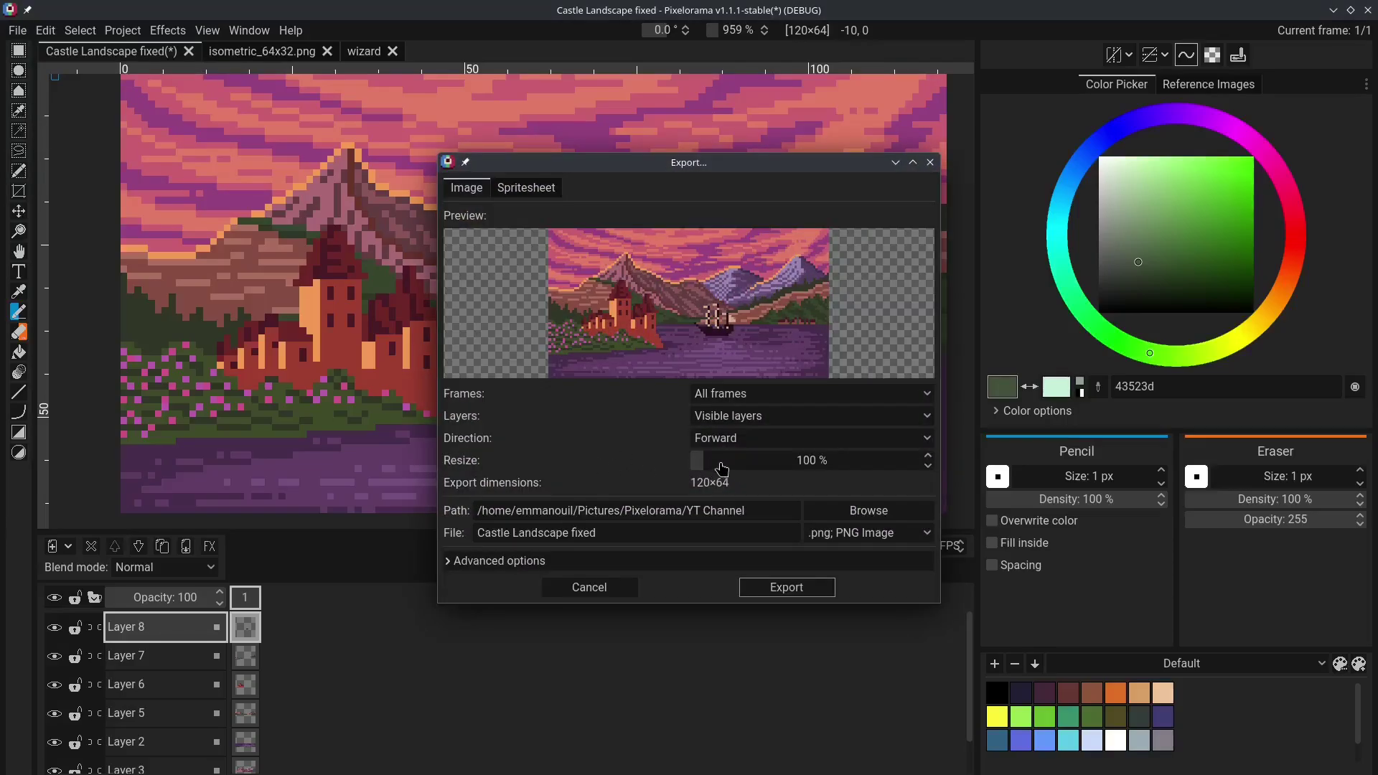
pyautogui.moveTo(721, 468); pyautogui.dragTo(776, 475)
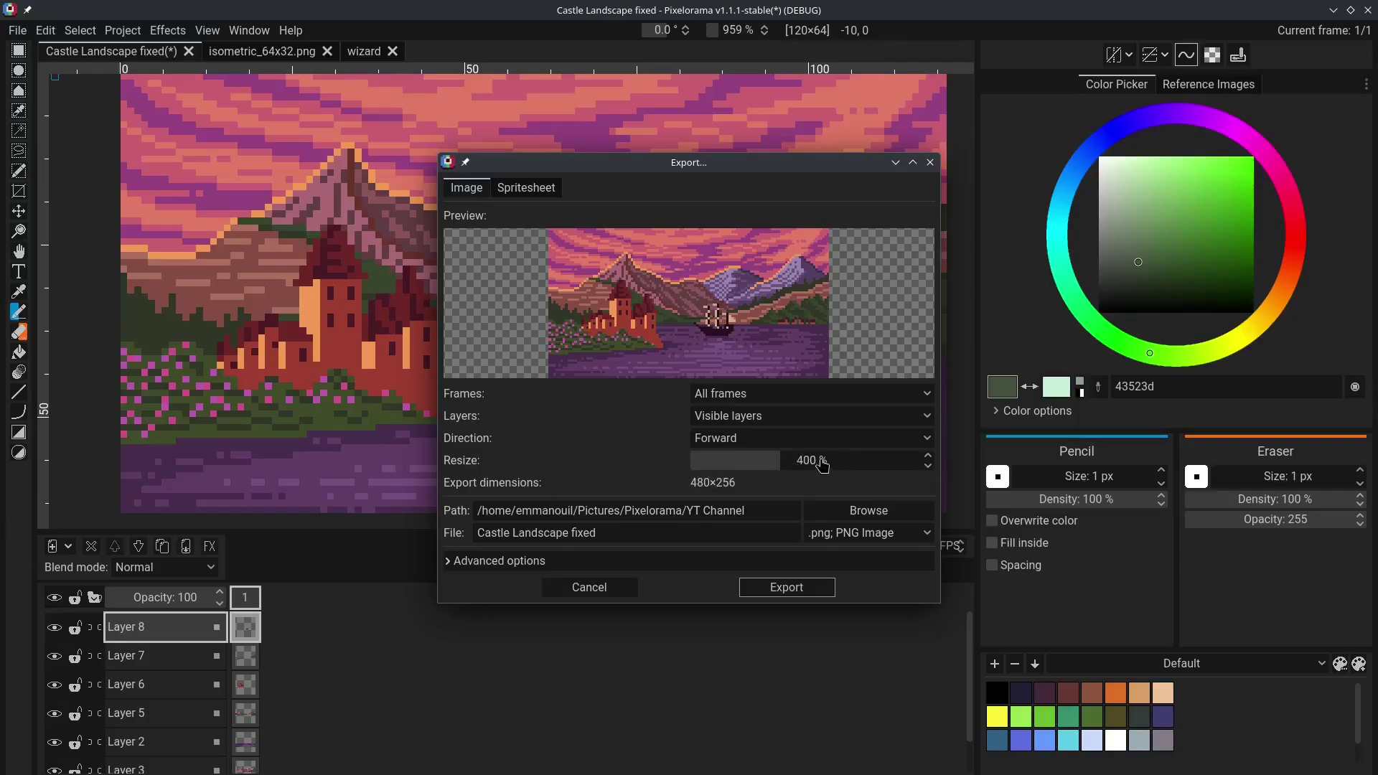
pyautogui.click(786, 587)
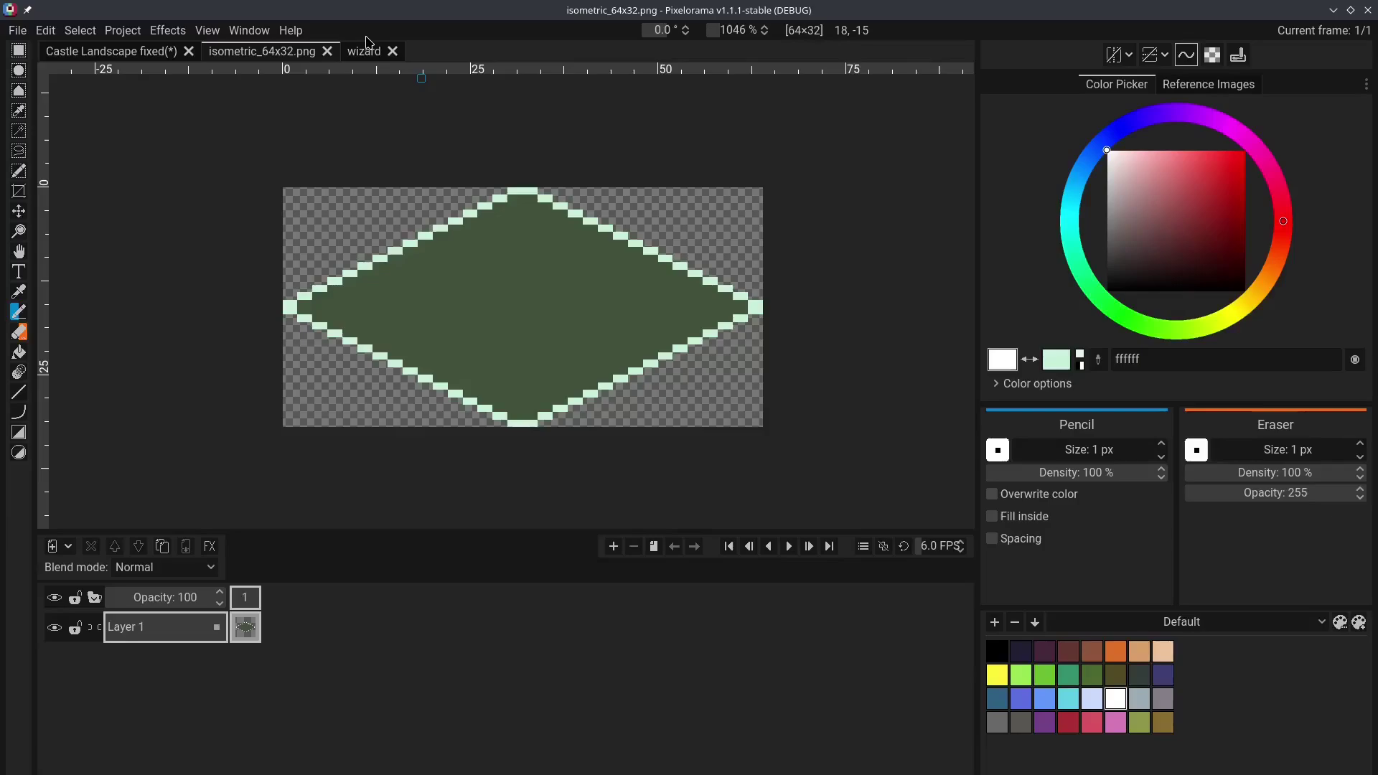
# Set Tile Mode to Tiled In Both Axis so the isometric diamond repeats around itself
pyautogui.click(209, 30)
pyautogui.moveTo(282, 71)
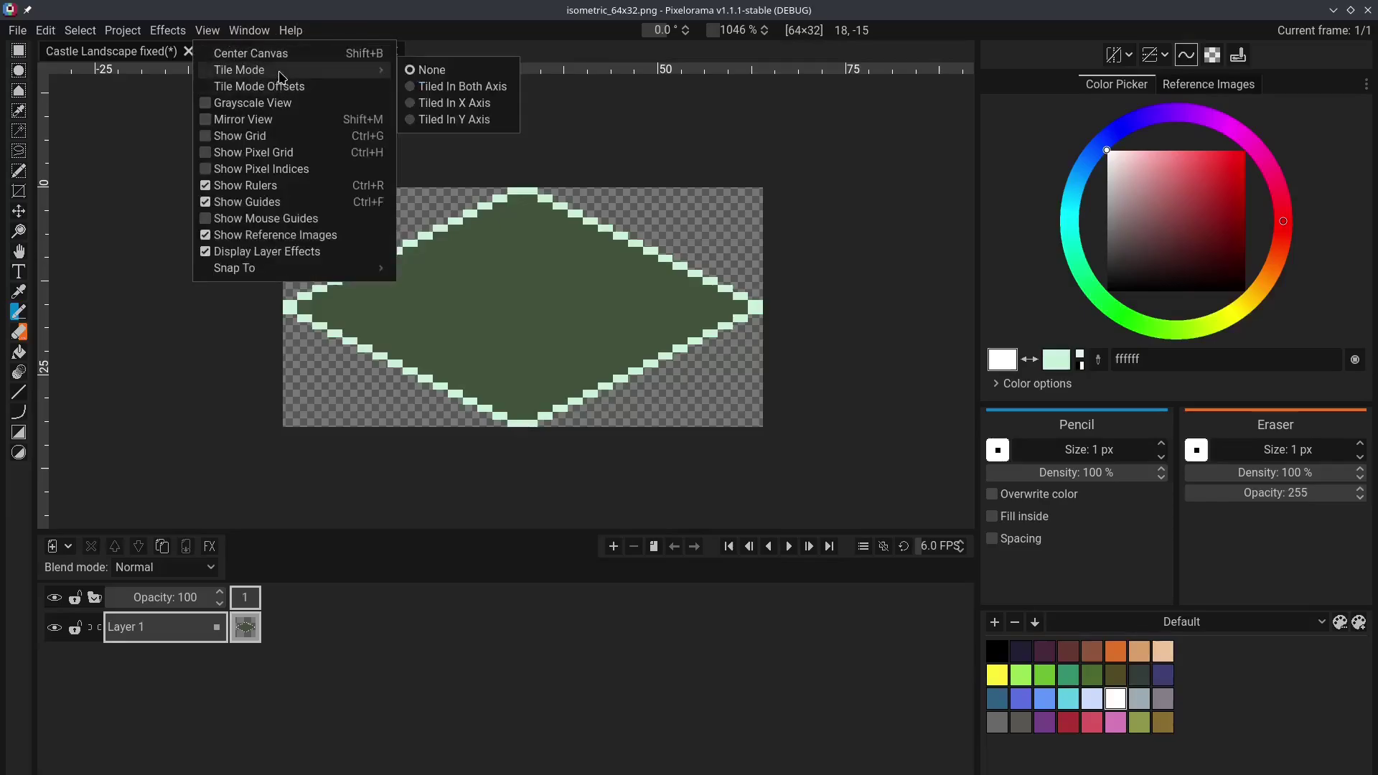
pyautogui.click(462, 89)
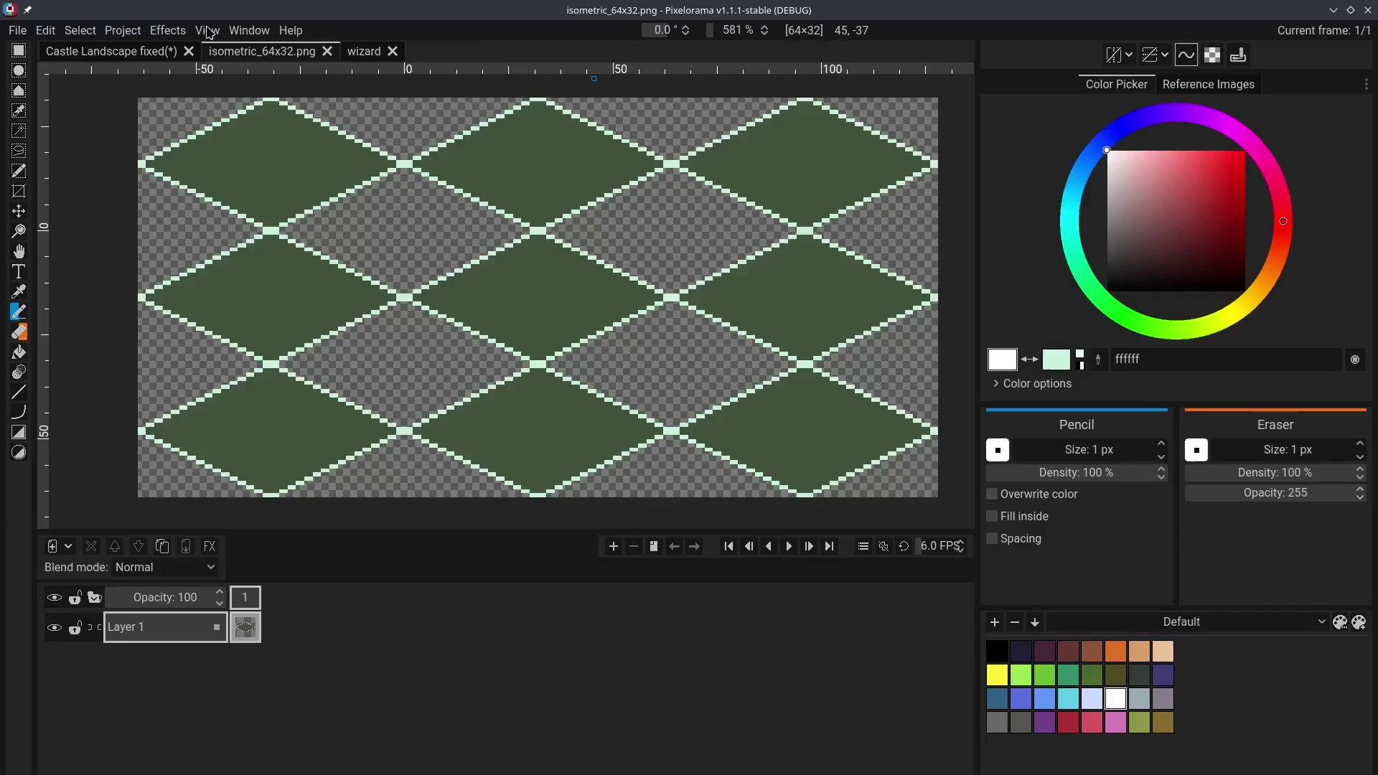
# Apply the Isometric tile offset preset (X-basis 32,−16; Y-basis 32,16), then test and undo a stroke
pyautogui.click(207, 31)
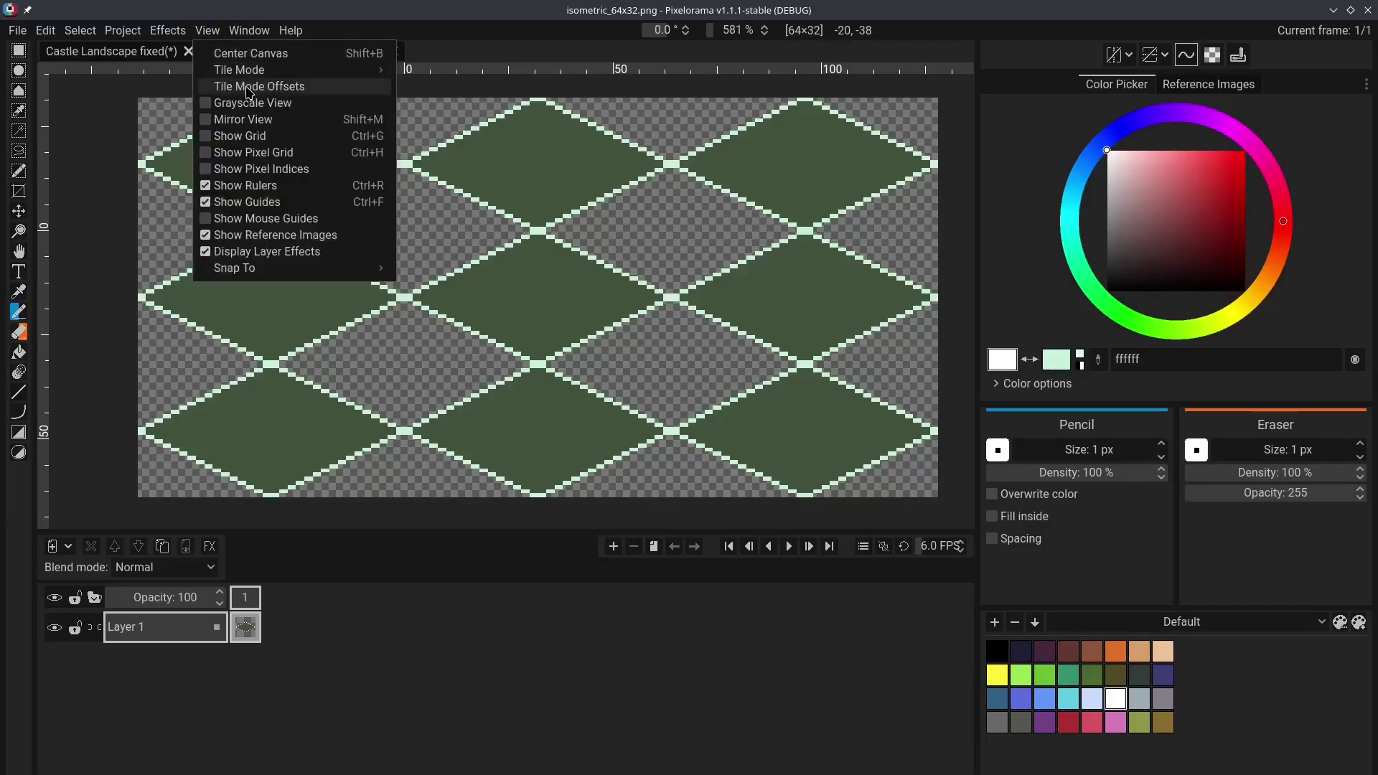
pyautogui.click(248, 87)
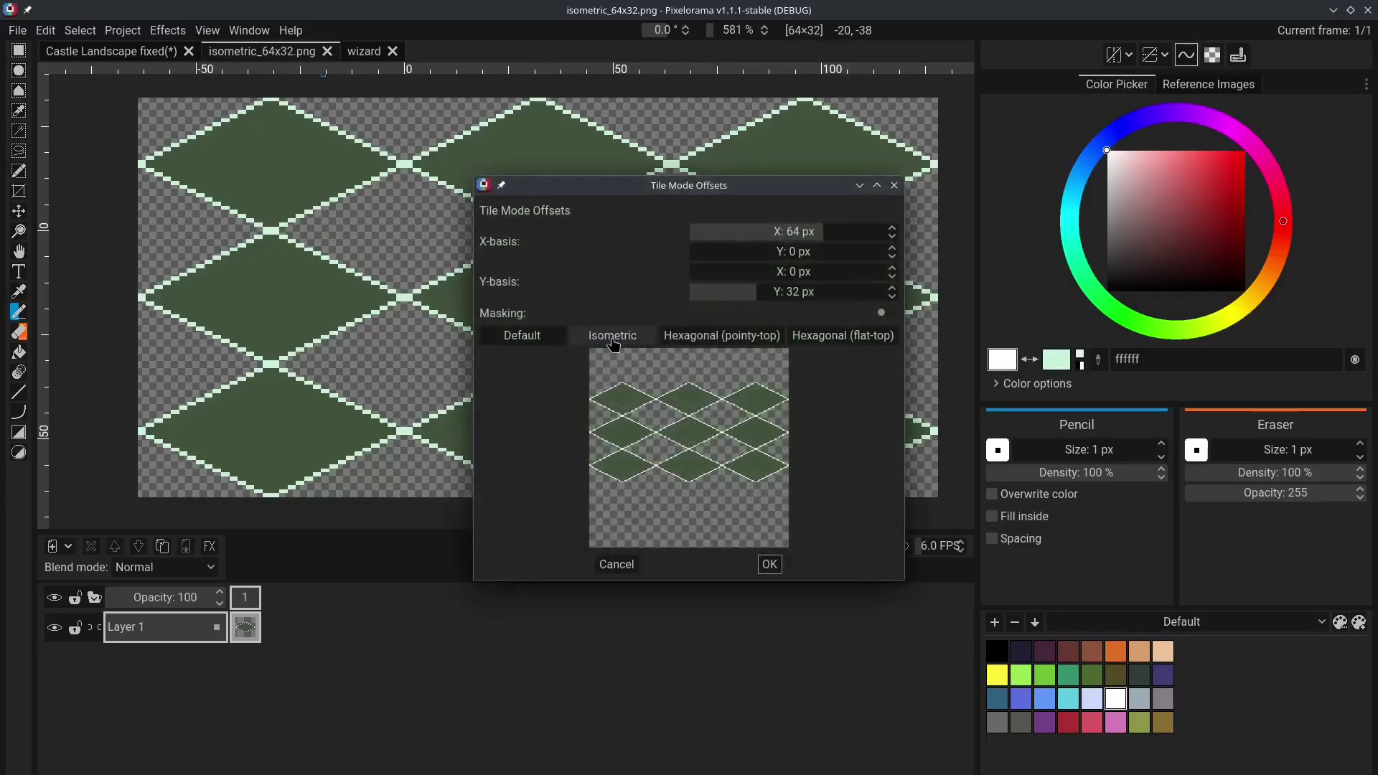
pyautogui.click(612, 337)
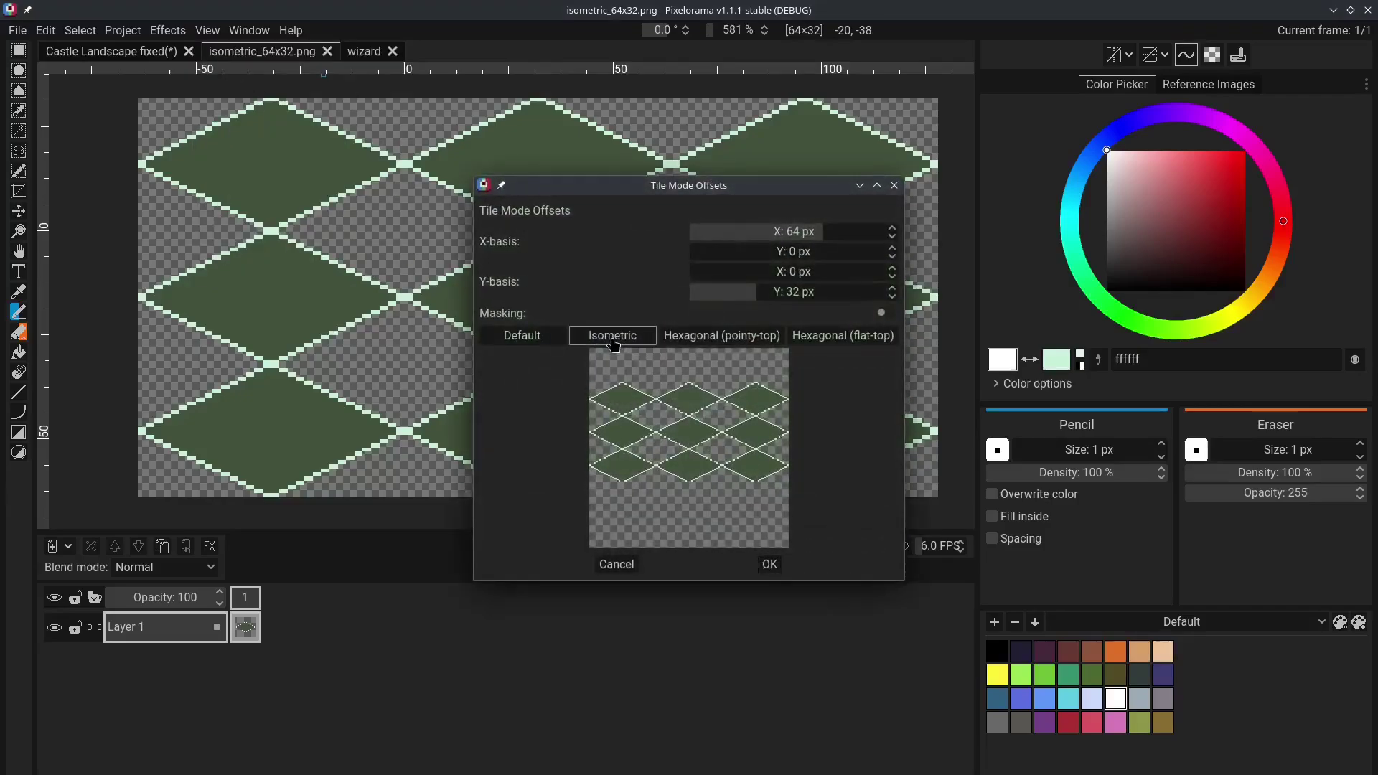
pyautogui.click(769, 566)
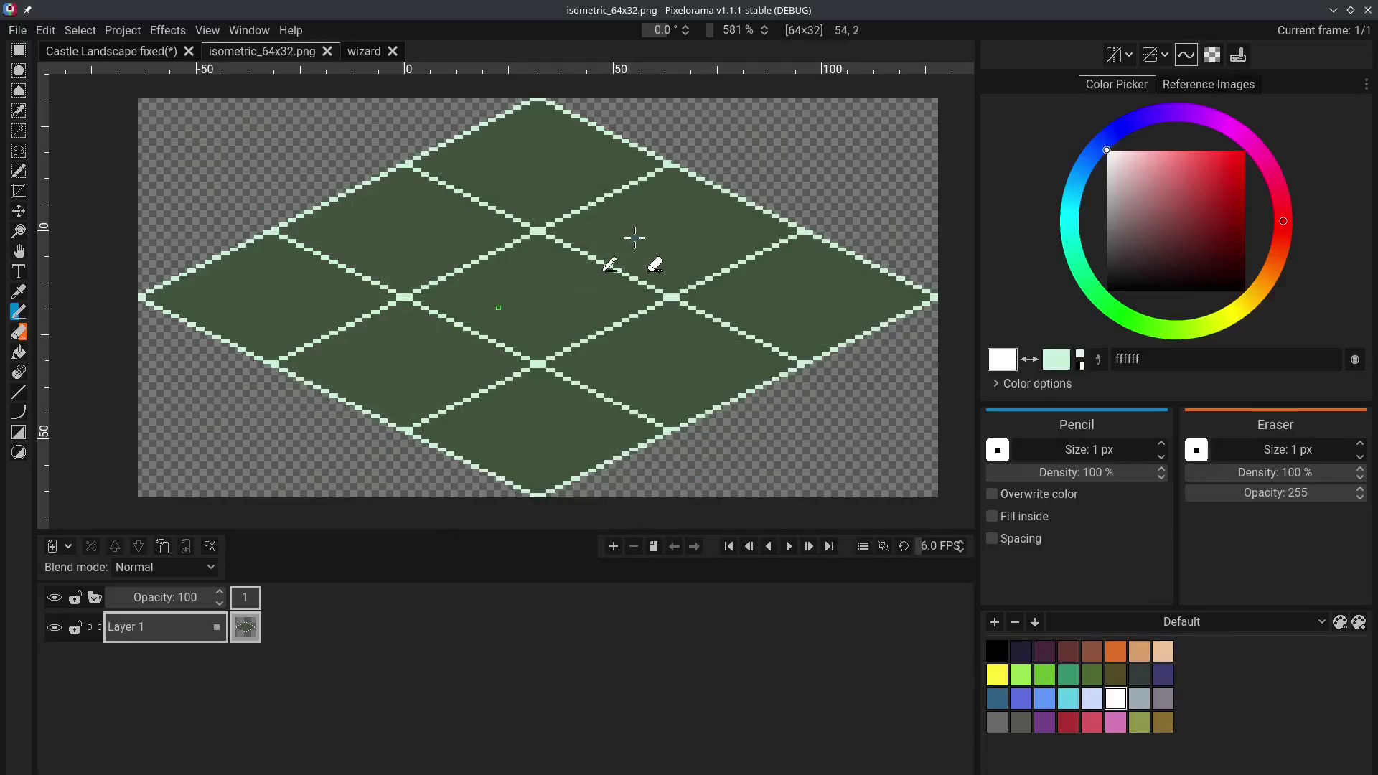
pyautogui.moveTo(557, 277)
pyautogui.mouseDown()
pyautogui.moveTo(599, 328)
pyautogui.moveTo(624, 322)
pyautogui.moveTo(639, 282)
pyautogui.moveTo(541, 215)
pyautogui.moveTo(545, 183)
pyautogui.moveTo(596, 157)
pyautogui.moveTo(666, 195)
pyautogui.moveTo(701, 231)
pyautogui.moveTo(698, 249)
pyautogui.moveTo(652, 260)
pyautogui.moveTo(601, 212)
pyautogui.moveTo(610, 152)
pyautogui.mouseUp()
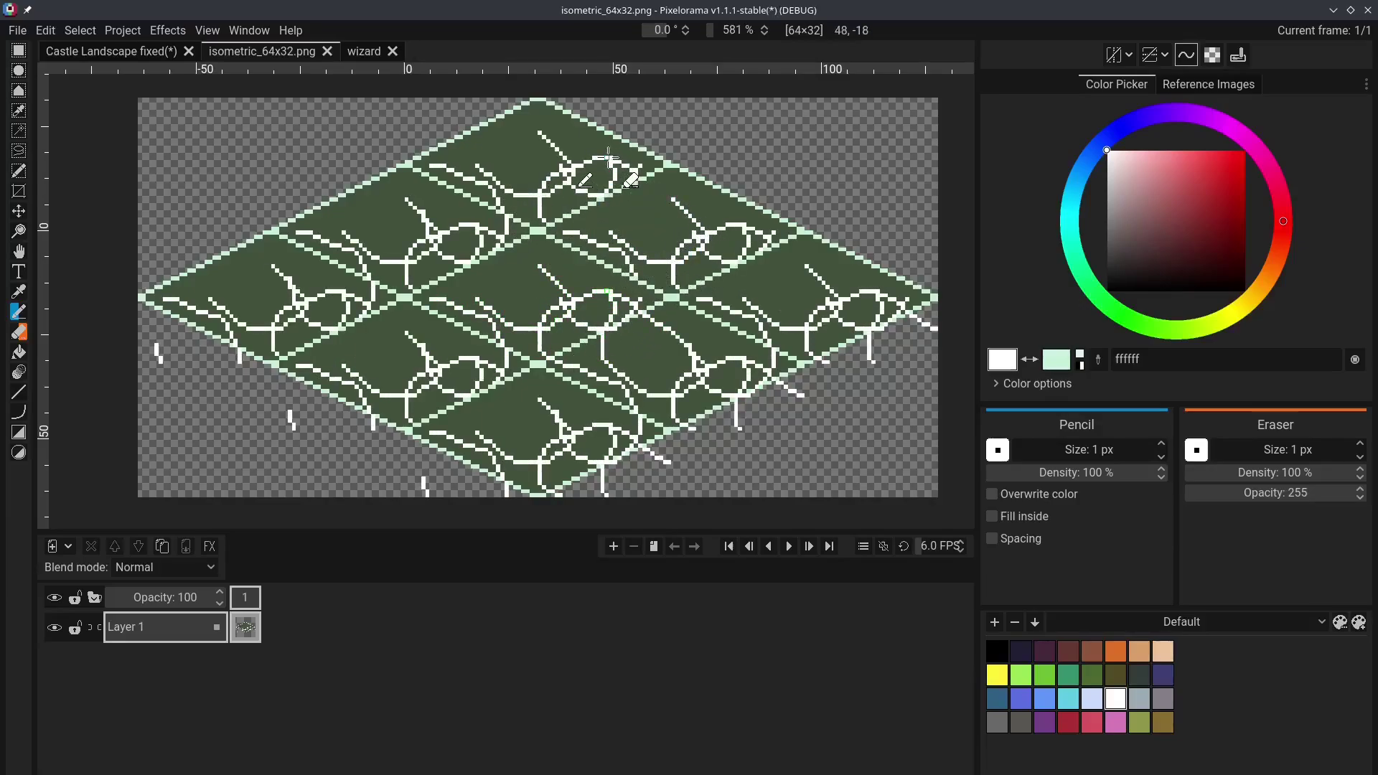
pyautogui.hotkey('ctrl', 'z')
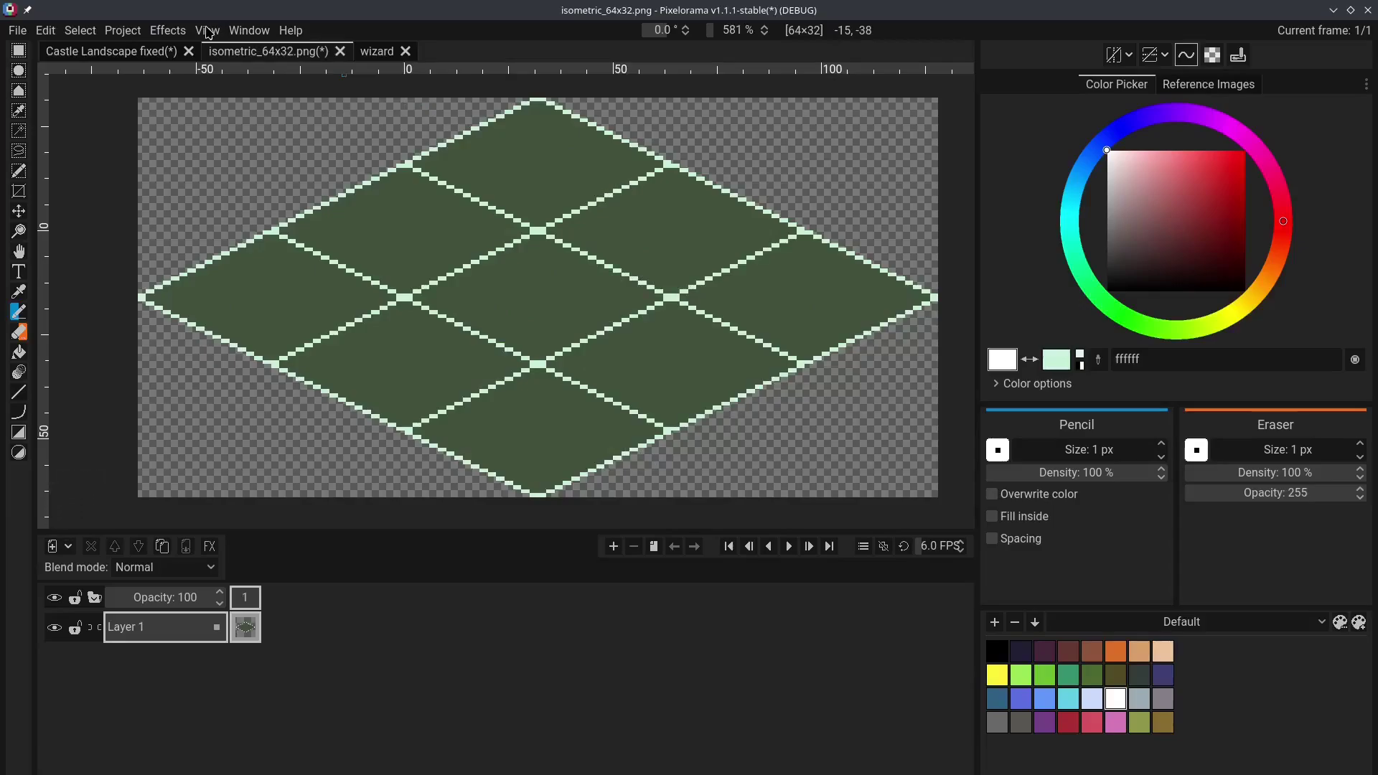
# Enable Masking in the Tile Mode Offsets settings
pyautogui.click(207, 31)
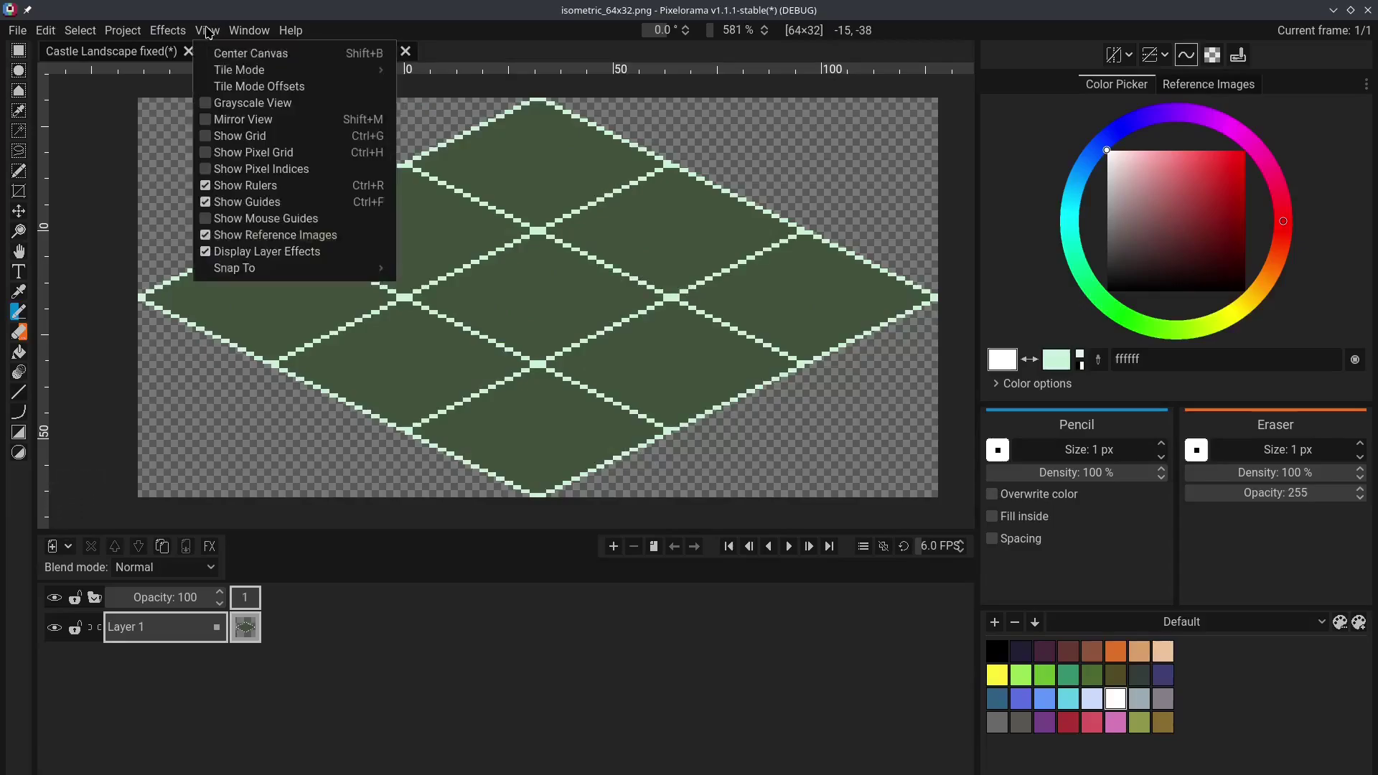
pyautogui.click(233, 93)
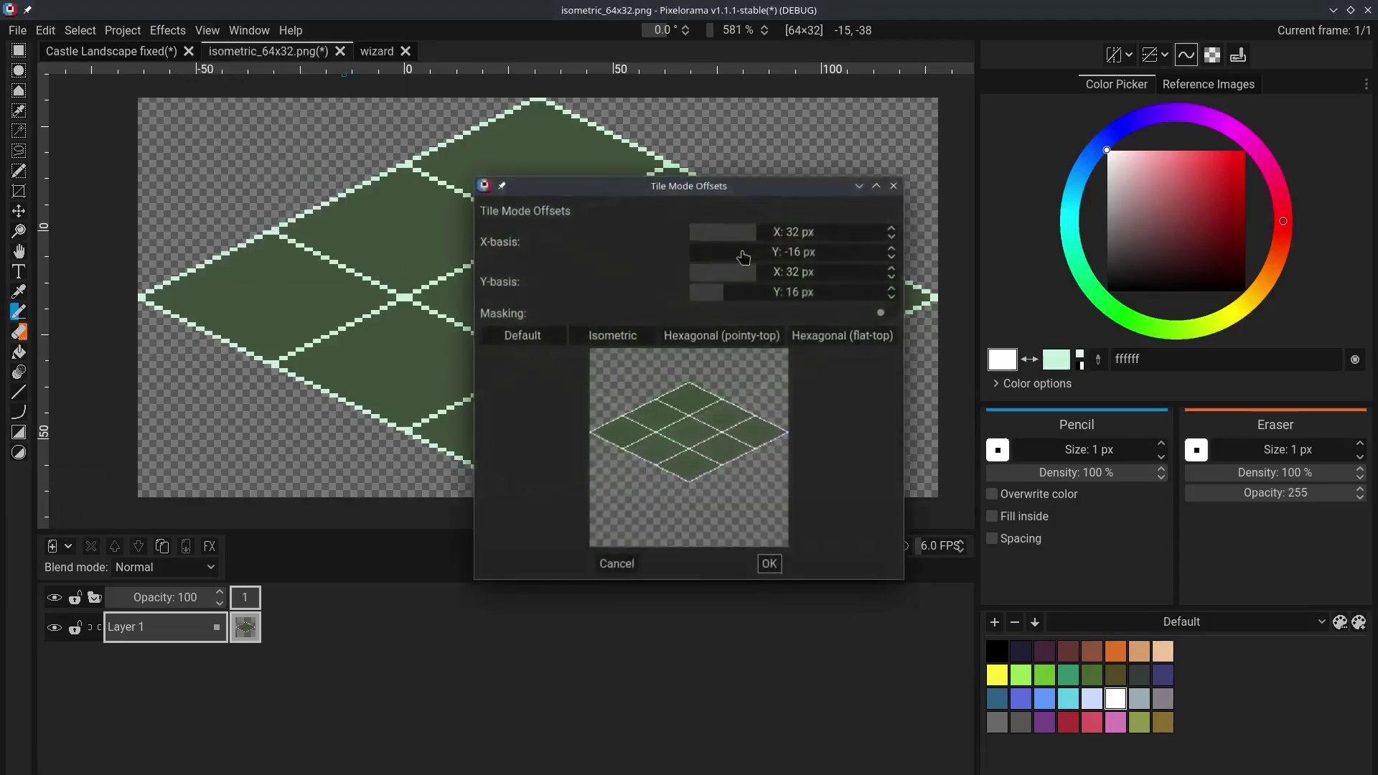
pyautogui.click(887, 314)
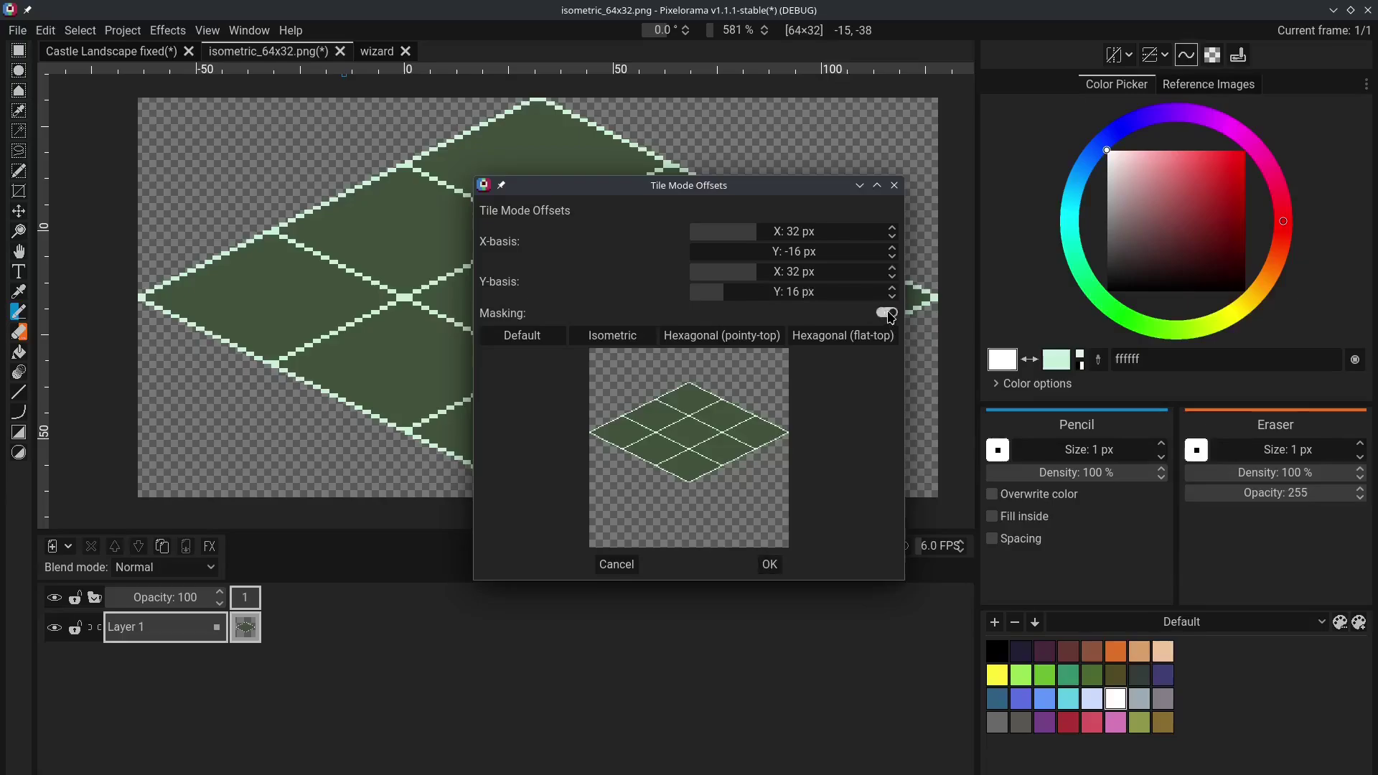
pyautogui.click(766, 565)
# Draw curved white strokes across the masked isometric tiles, undo them, and zoom the canvas
pyautogui.moveTo(665, 237)
pyautogui.mouseDown()
pyautogui.moveTo(709, 253)
pyautogui.moveTo(698, 289)
pyautogui.moveTo(598, 320)
pyautogui.moveTo(562, 240)
pyautogui.moveTo(570, 191)
pyautogui.moveTo(527, 160)
pyautogui.moveTo(463, 172)
pyautogui.moveTo(421, 253)
pyautogui.moveTo(621, 223)
pyautogui.moveTo(630, 192)
pyautogui.moveTo(573, 255)
pyautogui.moveTo(587, 286)
pyautogui.moveTo(625, 284)
pyautogui.moveTo(655, 252)
pyautogui.moveTo(610, 216)
pyautogui.moveTo(602, 254)
pyautogui.moveTo(626, 227)
pyautogui.moveTo(586, 269)
pyautogui.moveTo(601, 240)
pyautogui.moveTo(591, 257)
pyautogui.moveTo(606, 281)
pyautogui.moveTo(650, 215)
pyautogui.moveTo(667, 233)
pyautogui.moveTo(629, 215)
pyautogui.mouseUp()
pyautogui.hotkey('ctrl', 'z')
pyautogui.scroll(6, 593, 282)
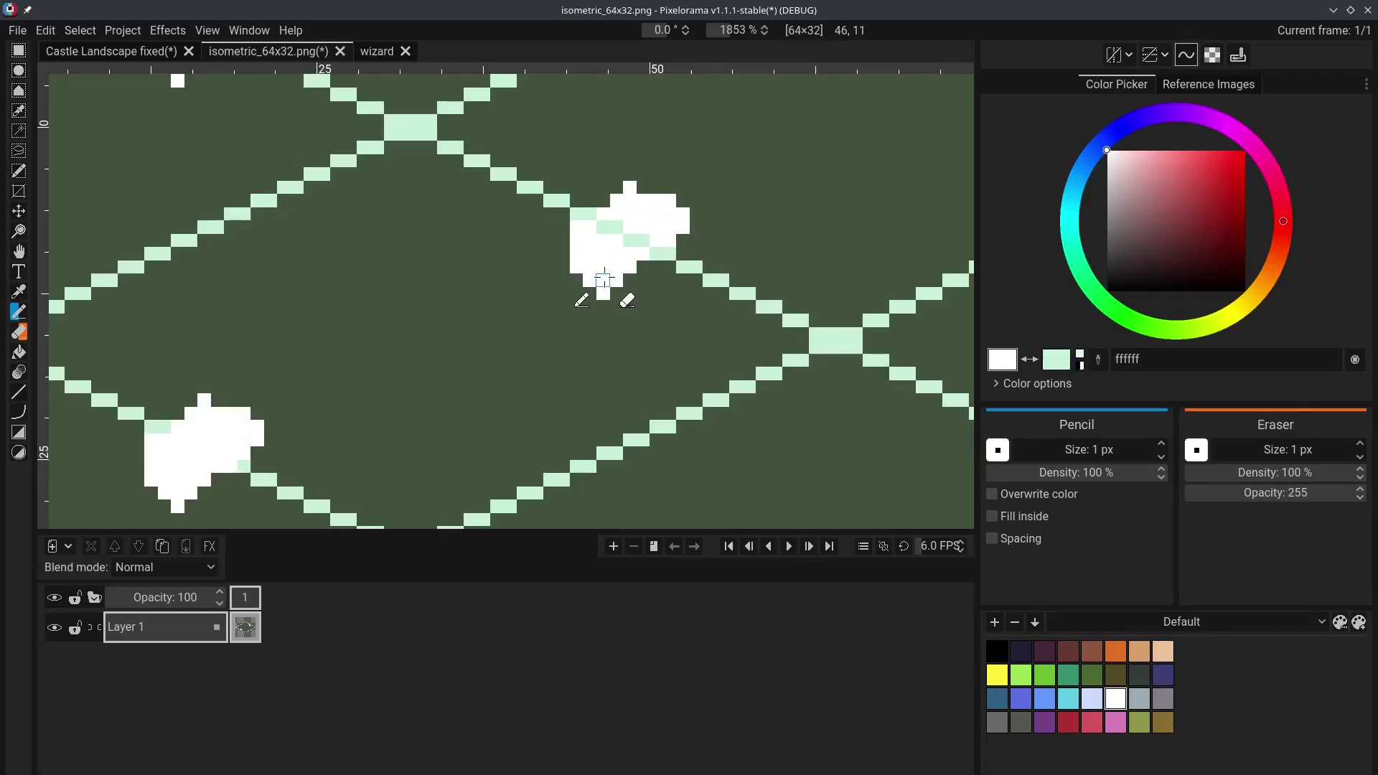
pyautogui.scroll(-5, 605, 280)
pyautogui.scroll(1, 604, 280)
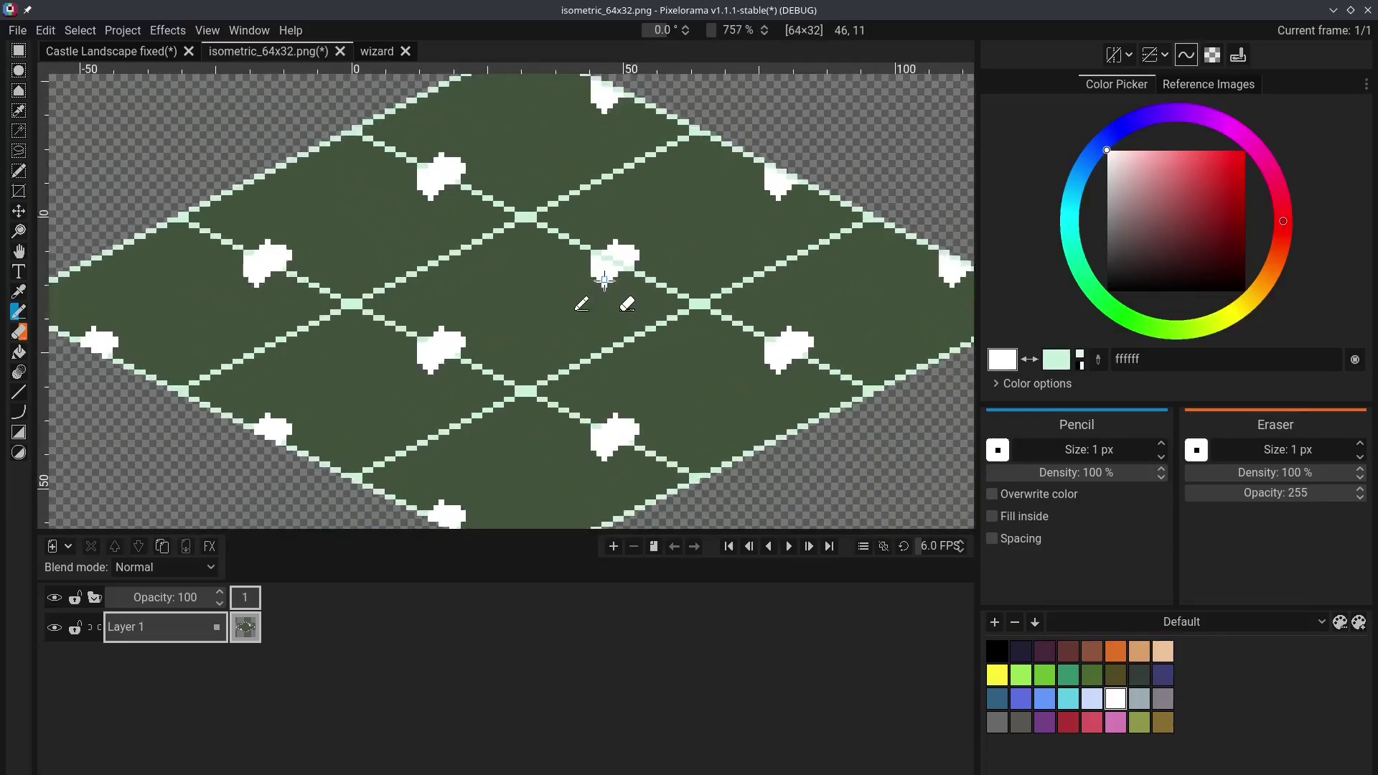
pyautogui.scroll(3, 604, 280)
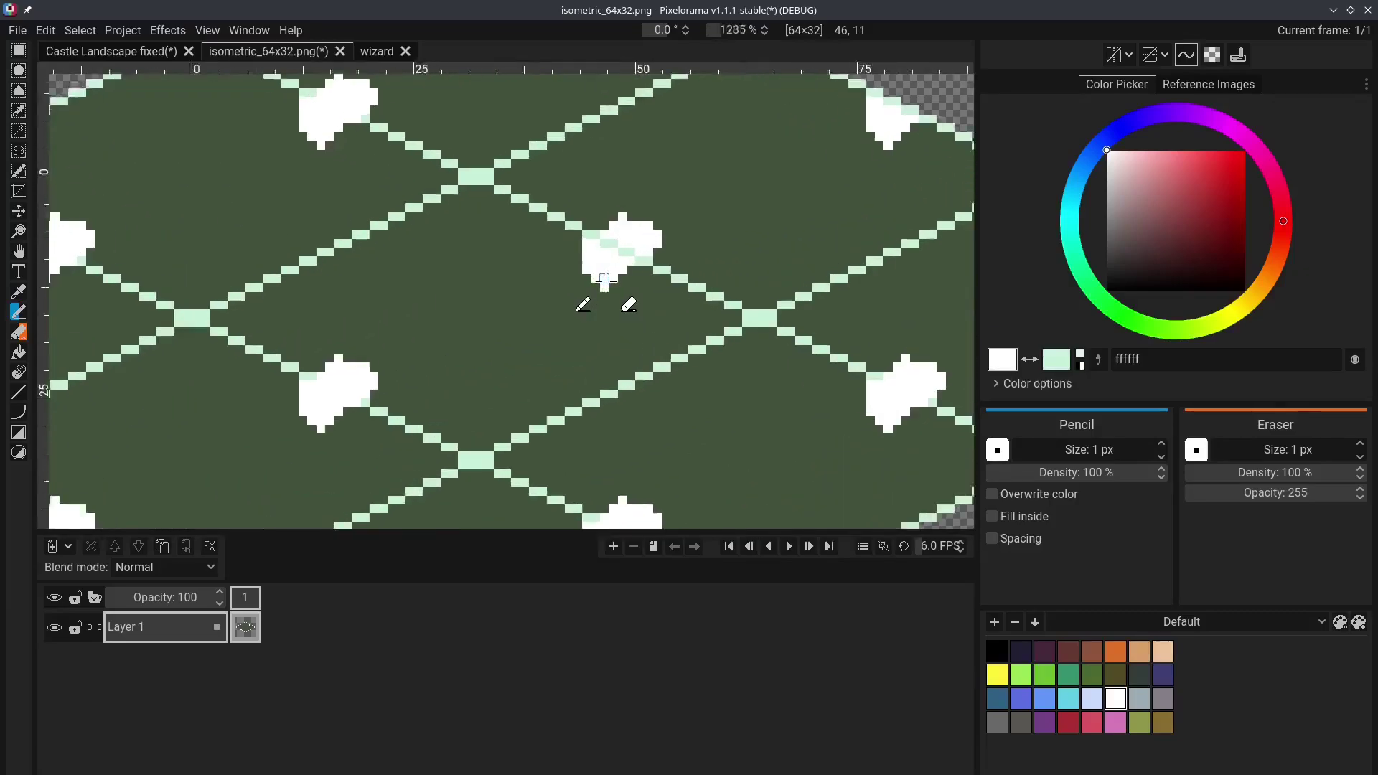
pyautogui.scroll(-4, 605, 281)
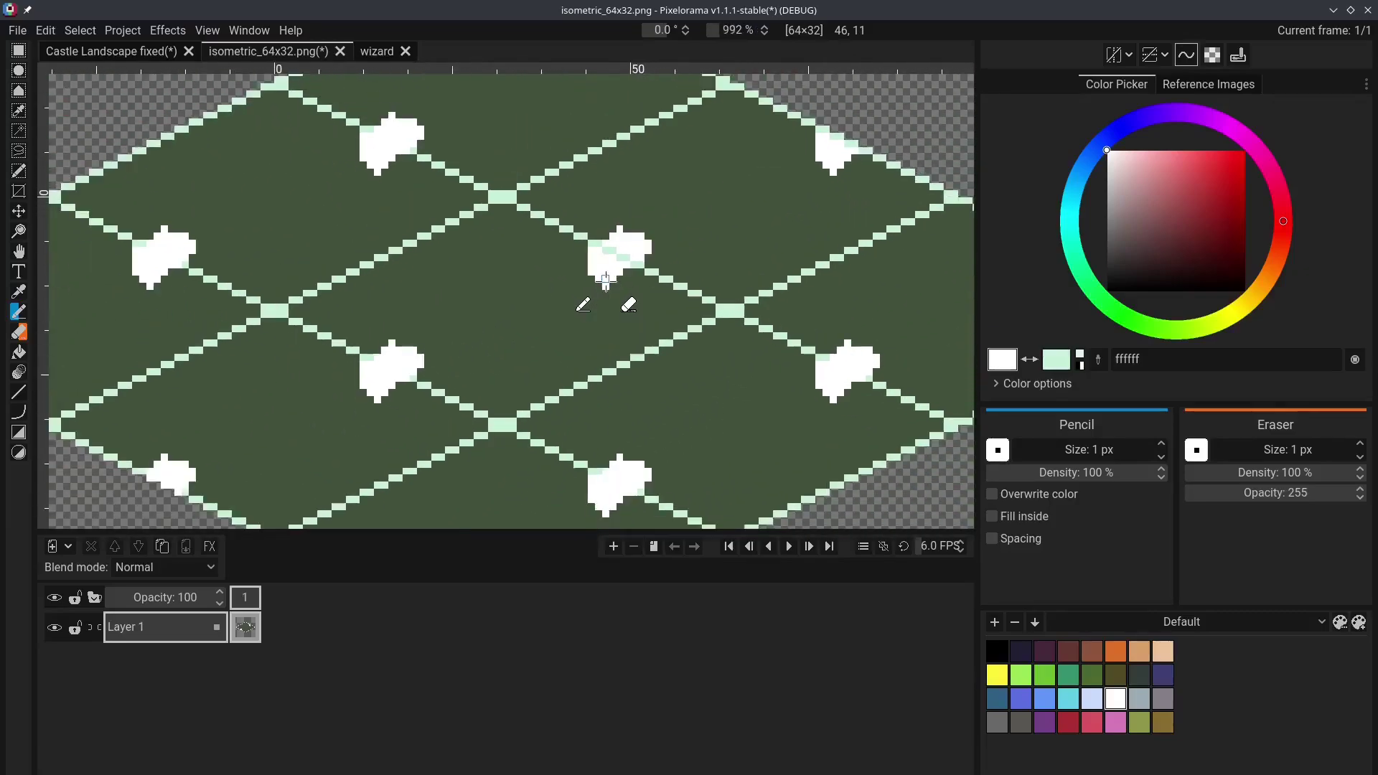
pyautogui.scroll(2, 605, 281)
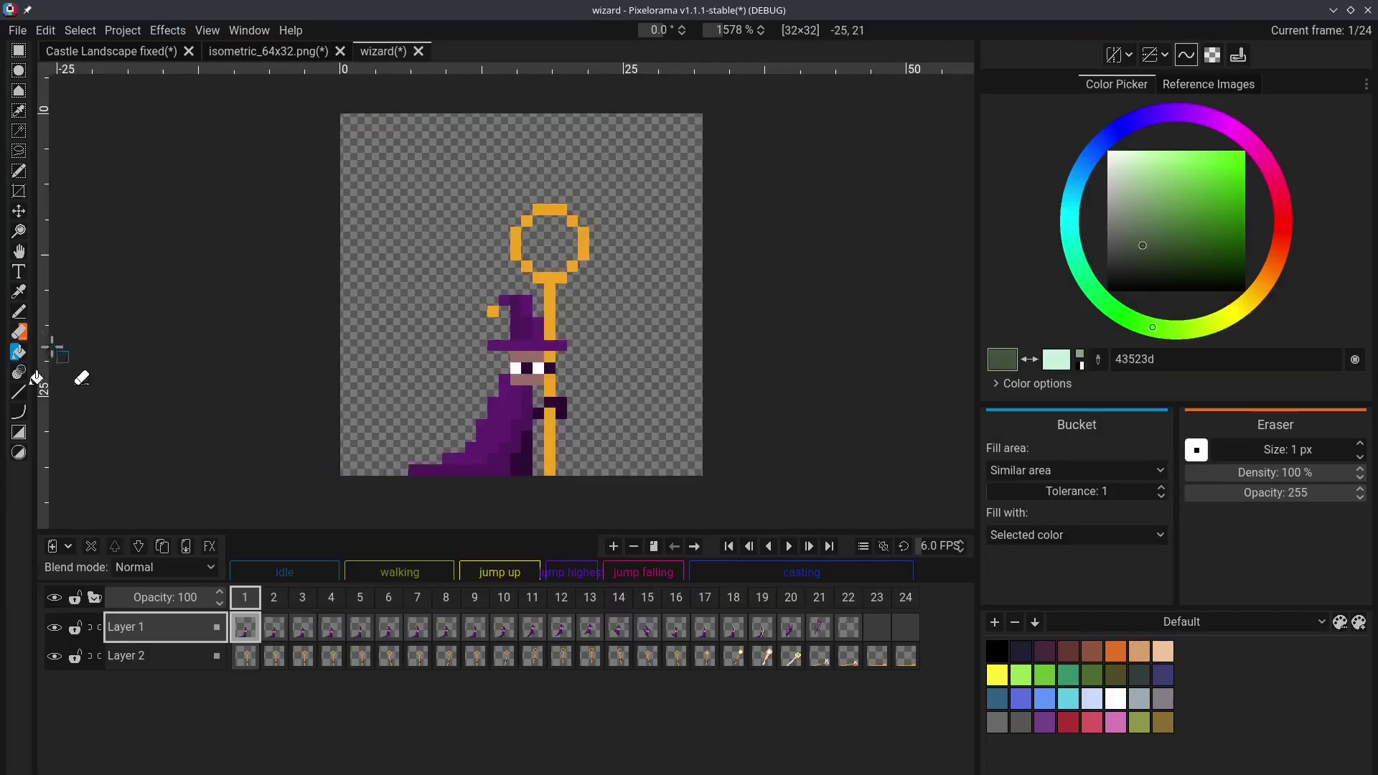
# Select the Bucket tool with Fill area set to Similar colors
pyautogui.press('b')
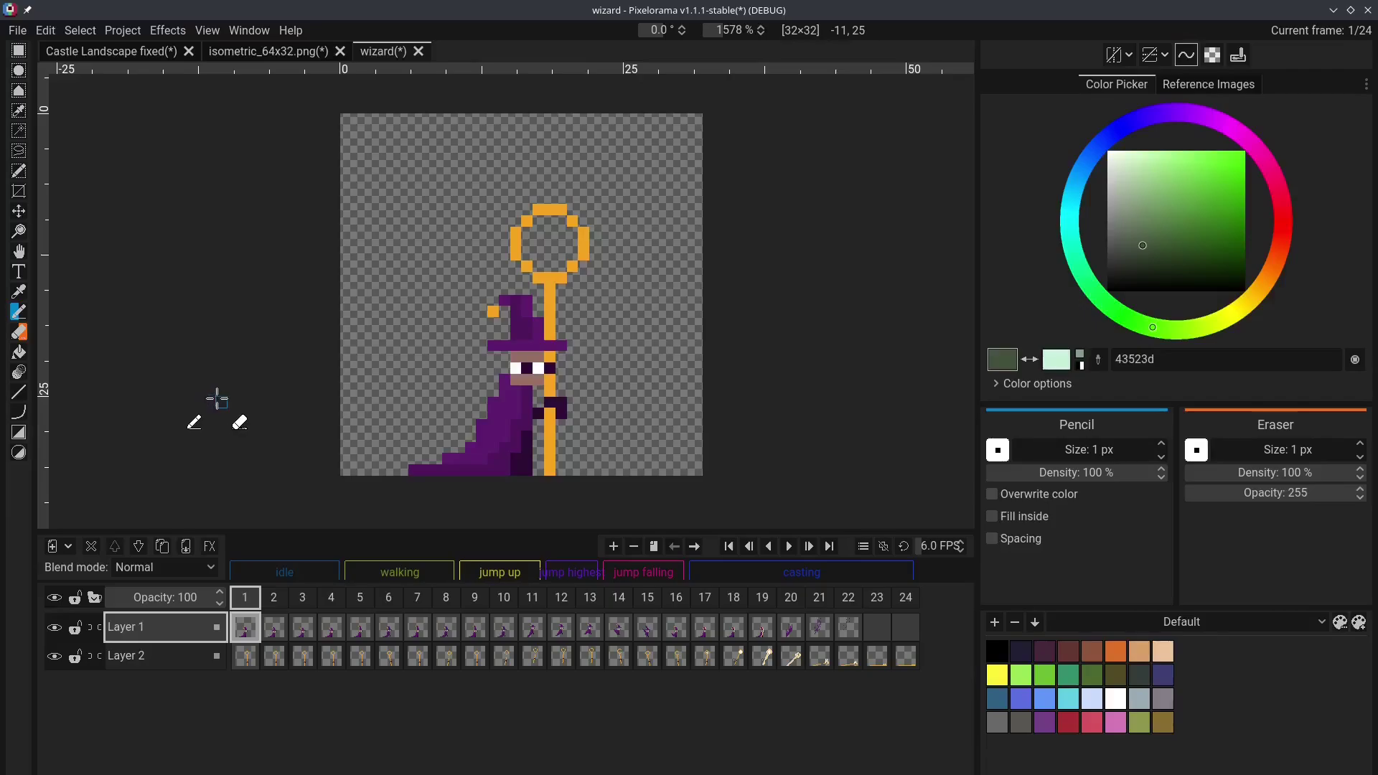
pyautogui.click(18, 352)
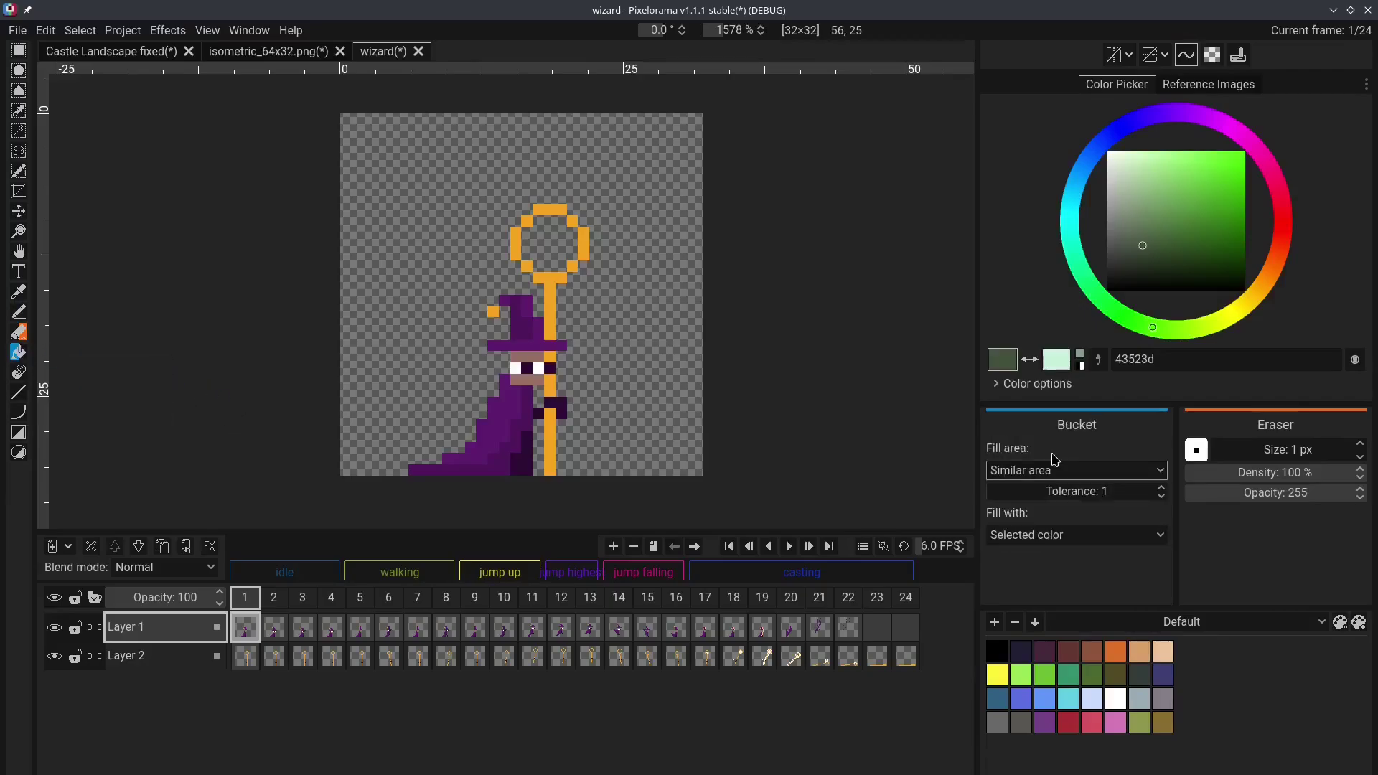
pyautogui.click(1052, 465)
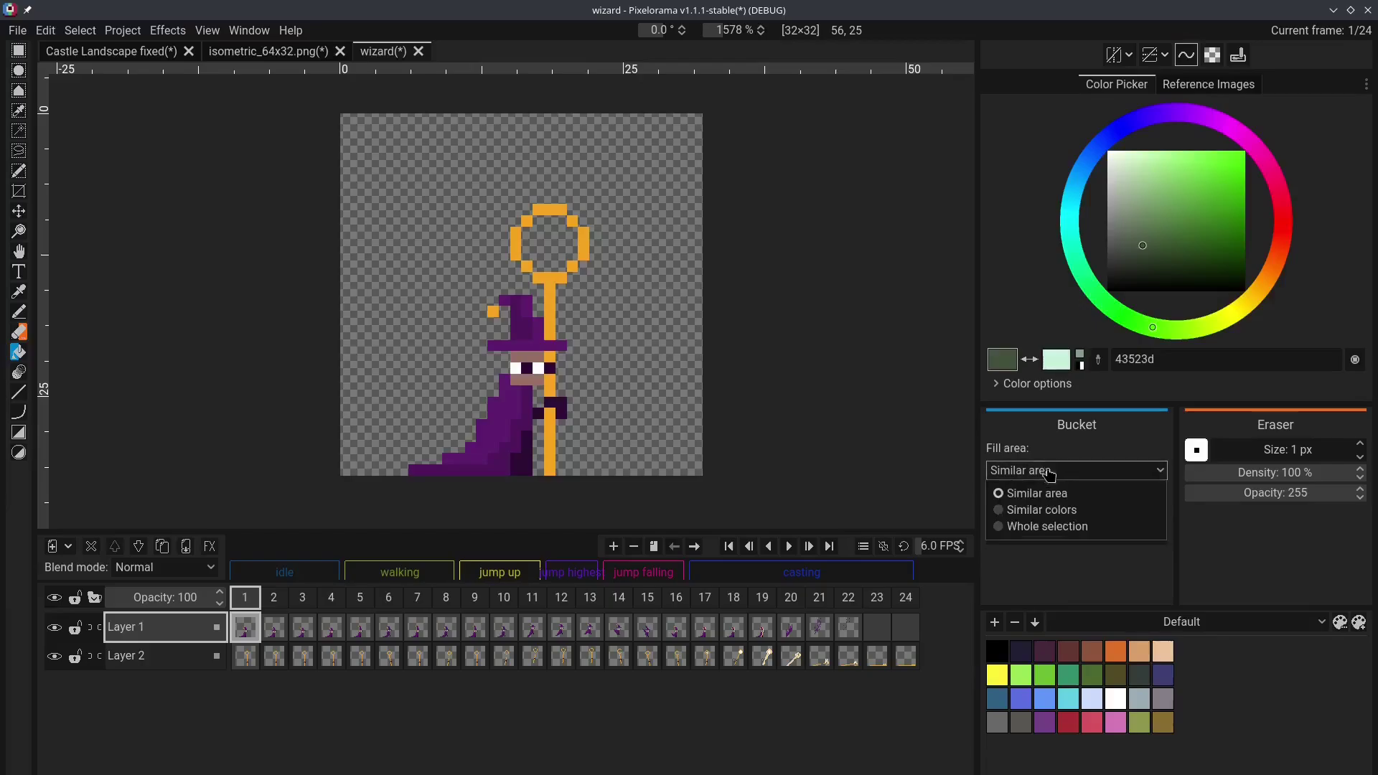
pyautogui.click(1055, 507)
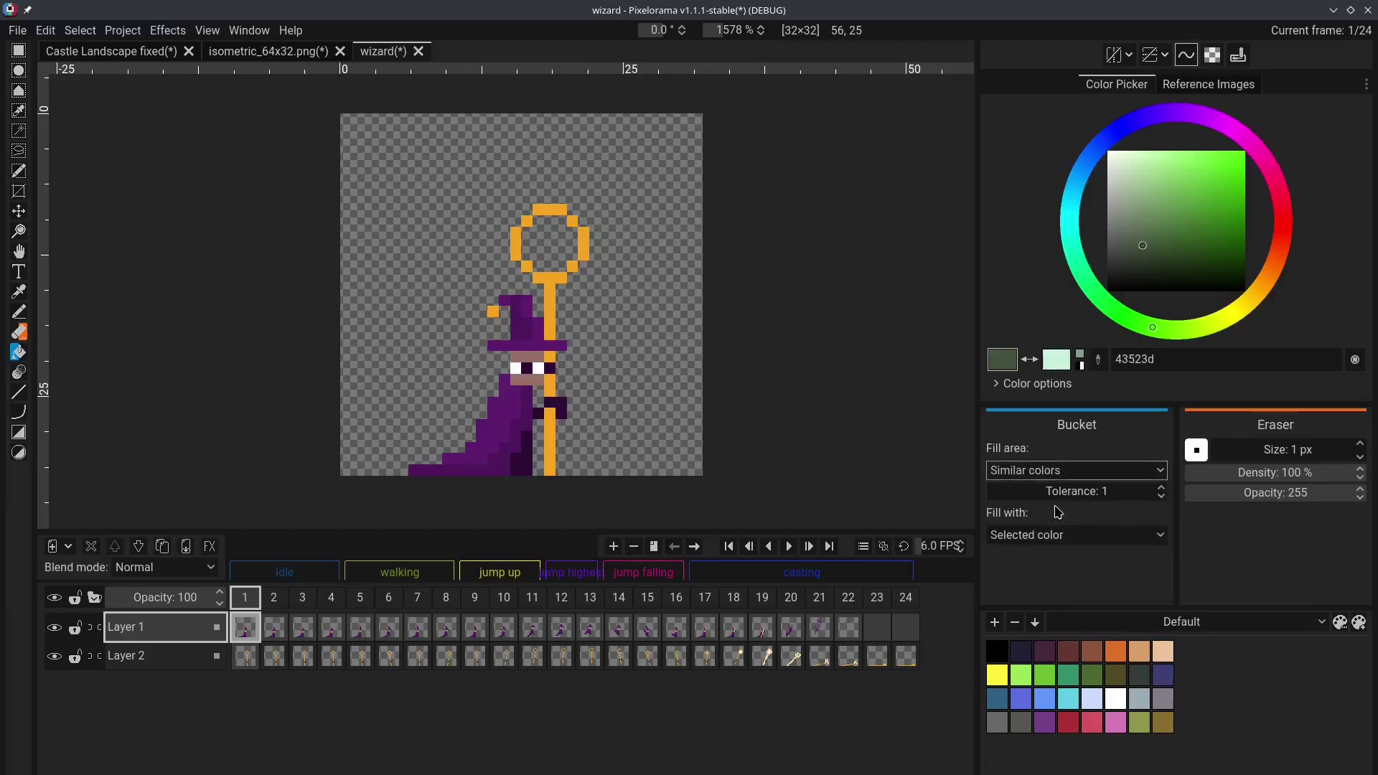
# Fill the purple robe dark green on frames 1–4, then play from the first frame
pyautogui.click(517, 438)
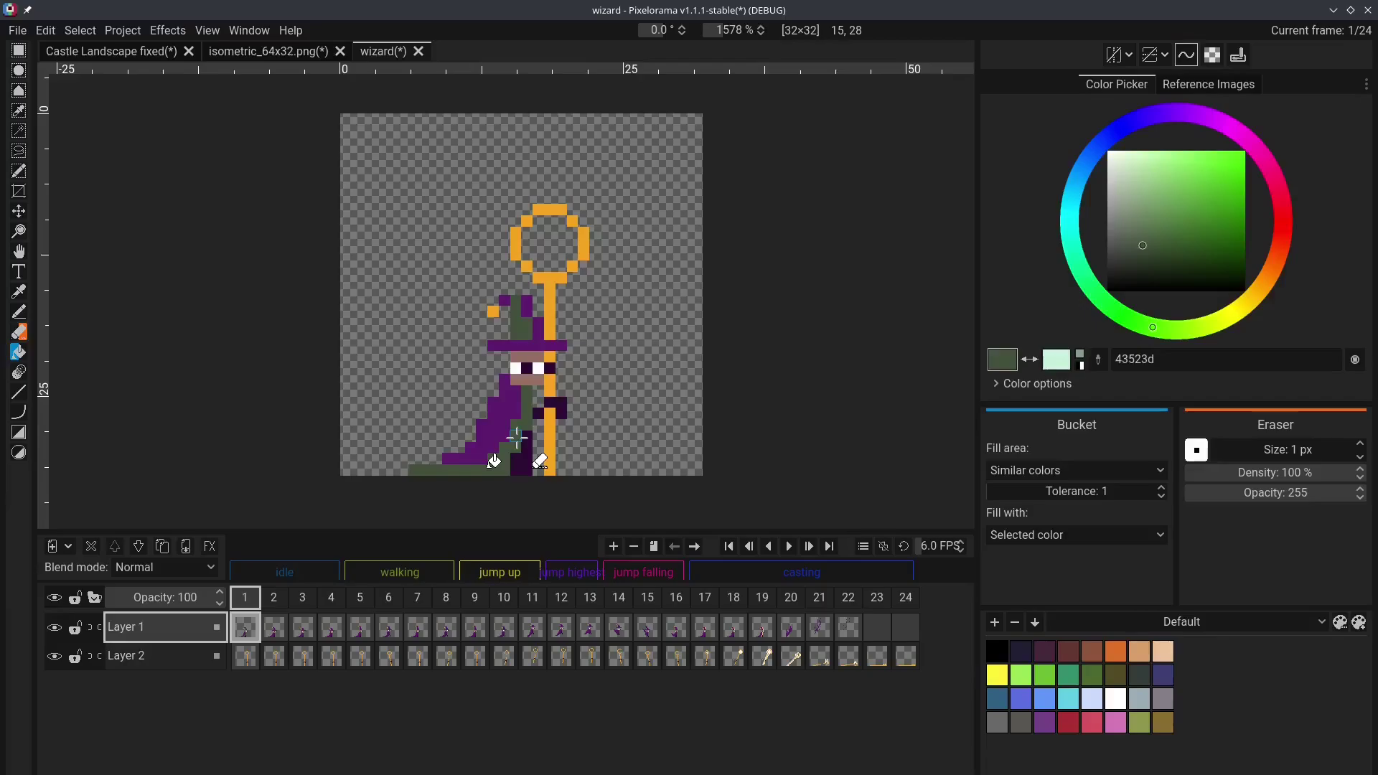
pyautogui.hotkey('ctrl', 'z')
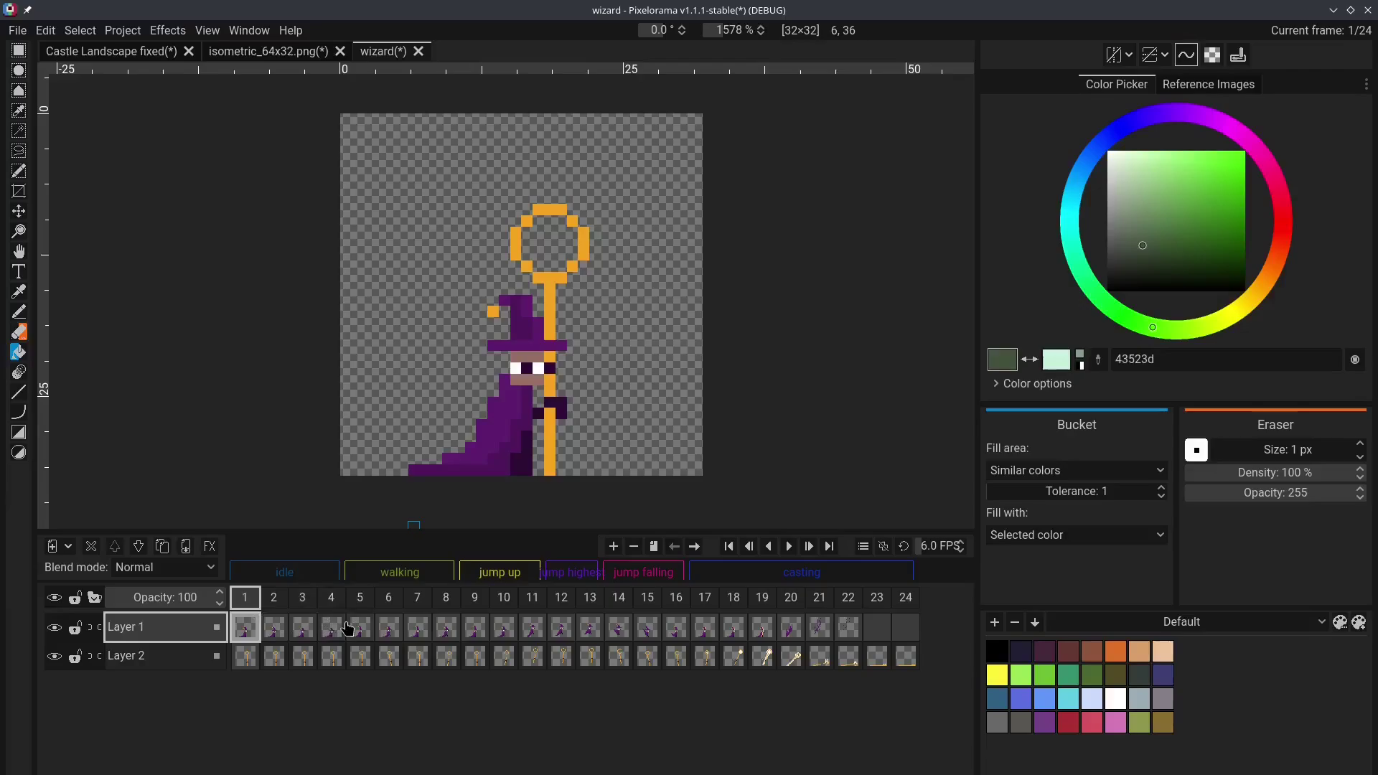
pyautogui.keyDown('shift'); pyautogui.click(329, 627); pyautogui.keyUp('shift')
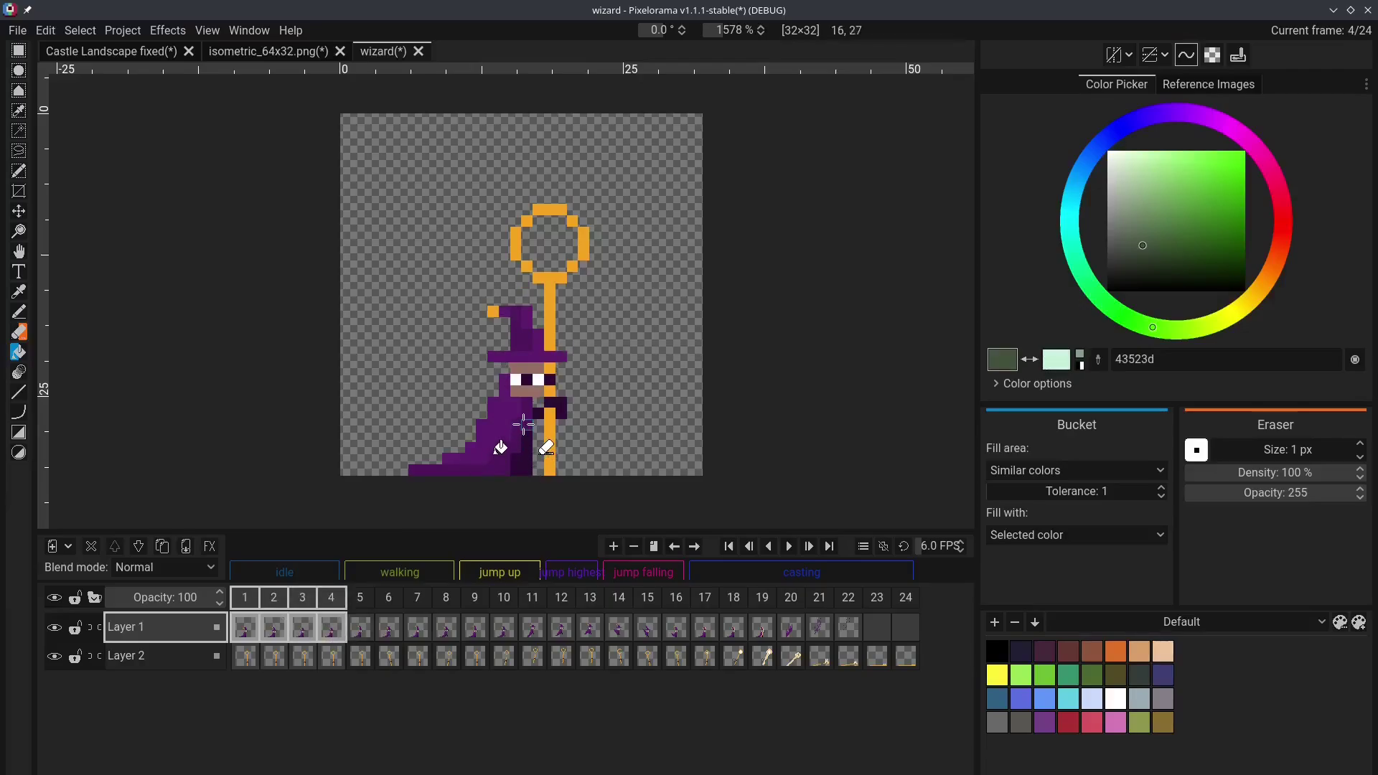
pyautogui.click(523, 424)
pyautogui.hotkey('ctrl', 'Home')
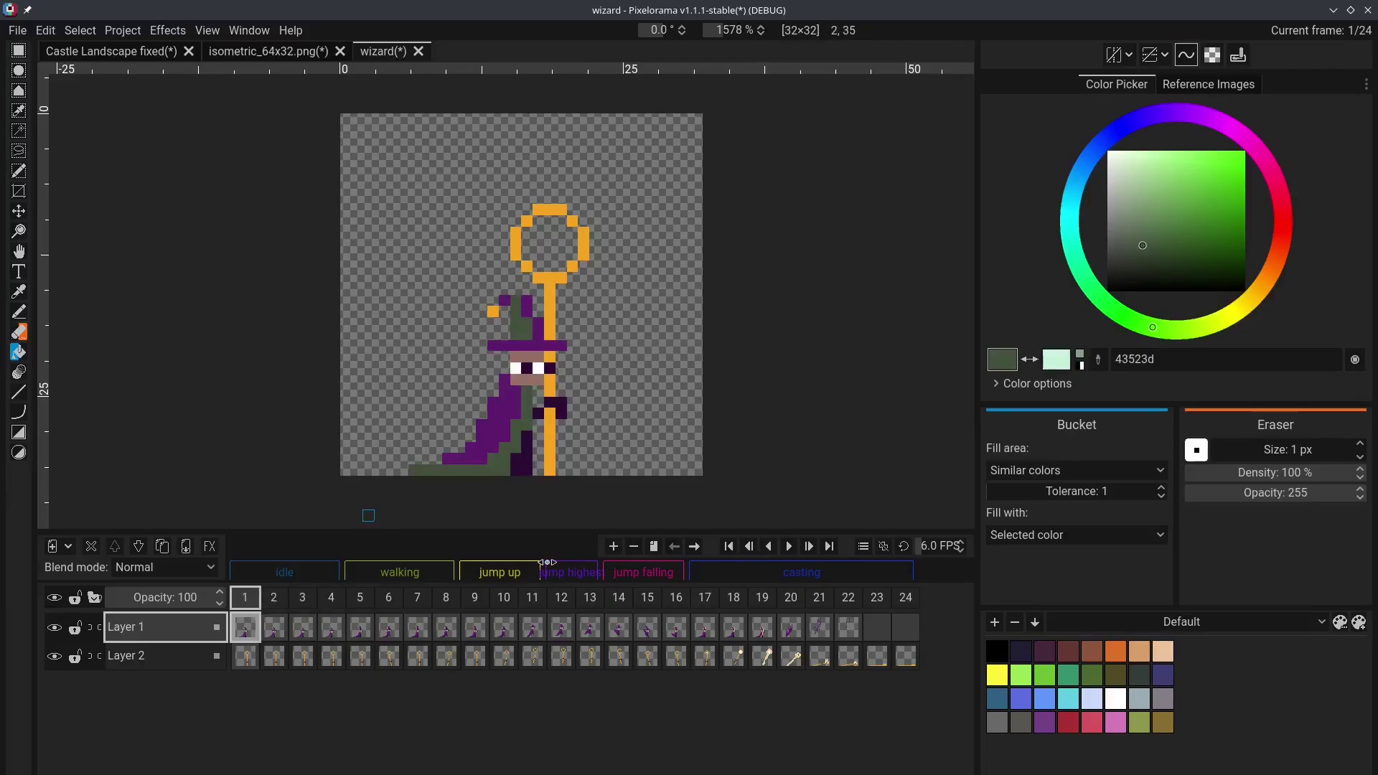
pyautogui.click(791, 547)
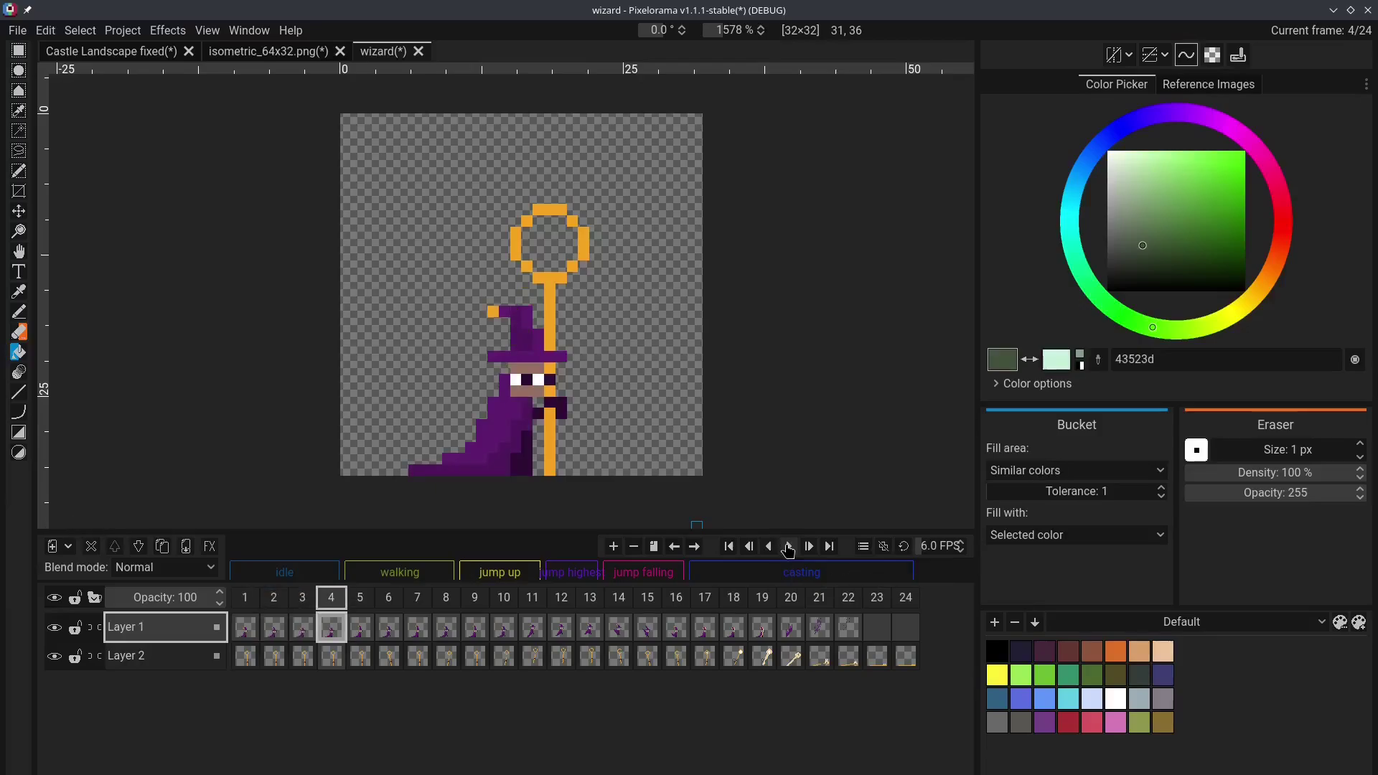
# Stop playback and add a new layer named Background below Layer 2
pyautogui.click(788, 548)
pyautogui.click(52, 553)
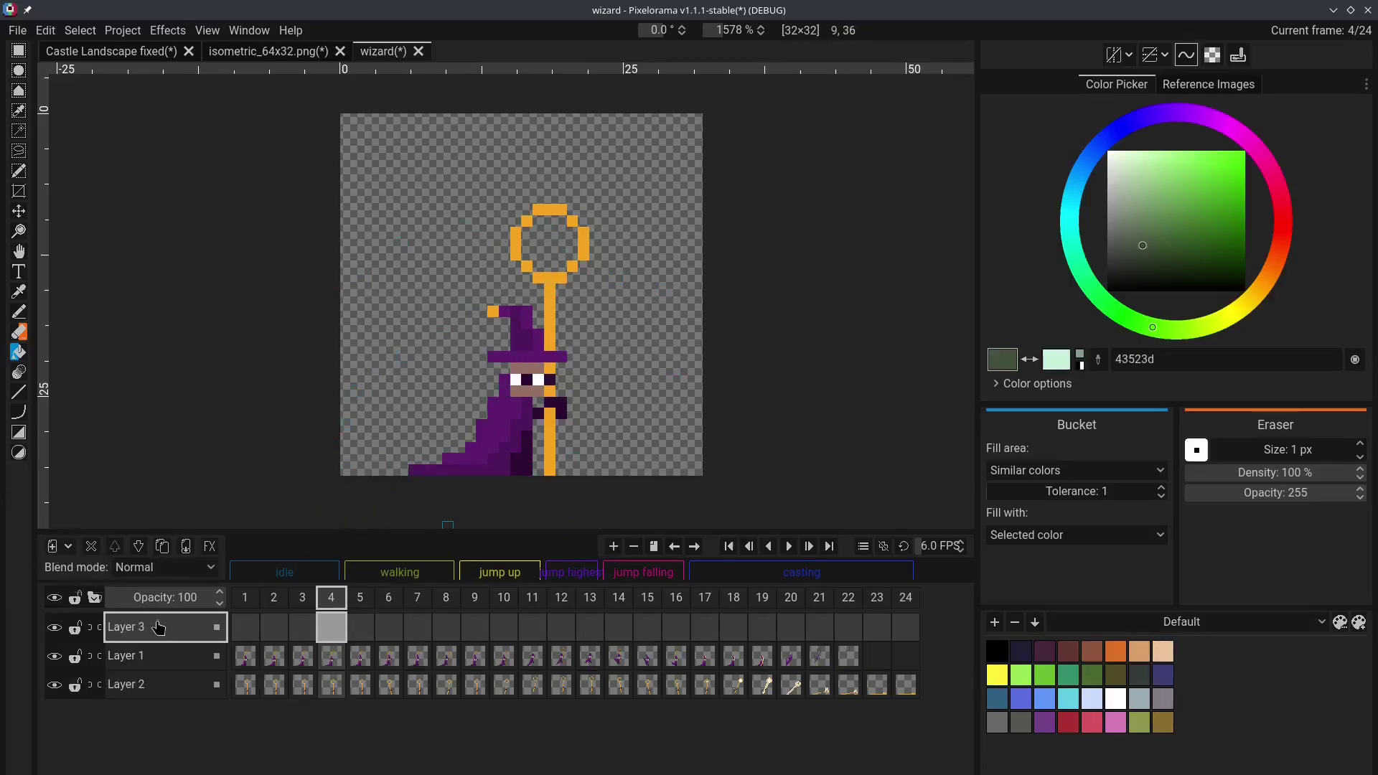
pyautogui.moveTo(156, 630); pyautogui.dragTo(171, 693)
pyautogui.doubleClick(170, 685)
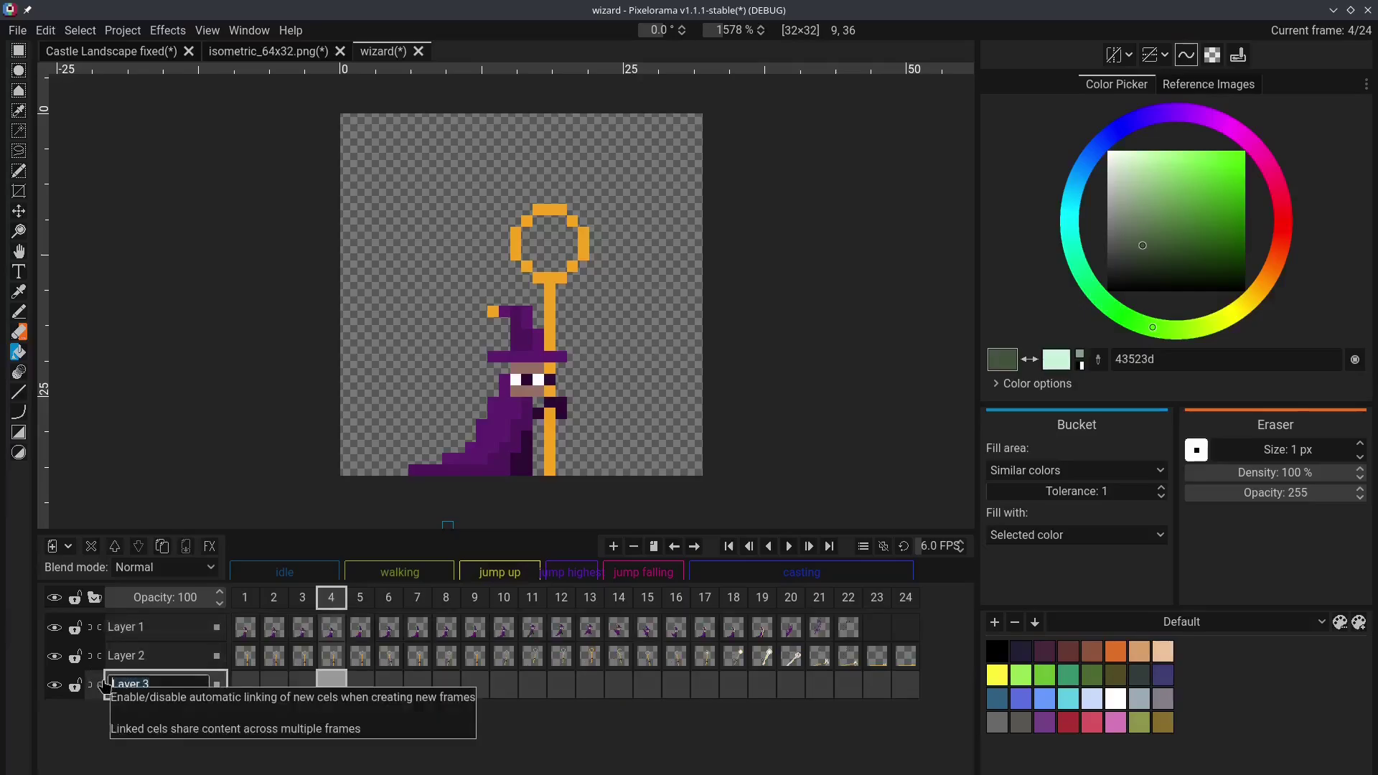
pyautogui.write('Background')
pyautogui.press('Return')
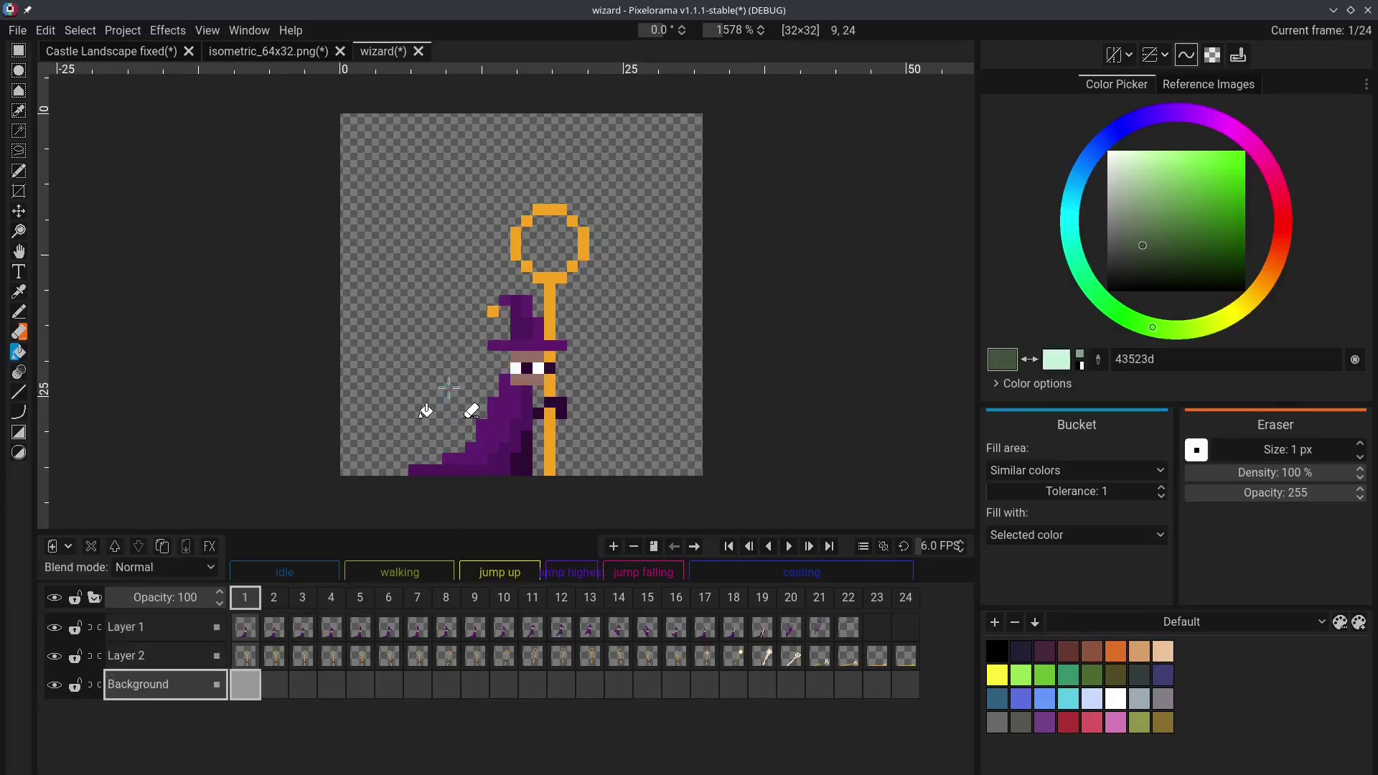
# Bucket-fill the Background cels of frames 1–3 green, undoing the last fill
pyautogui.click(383, 347)
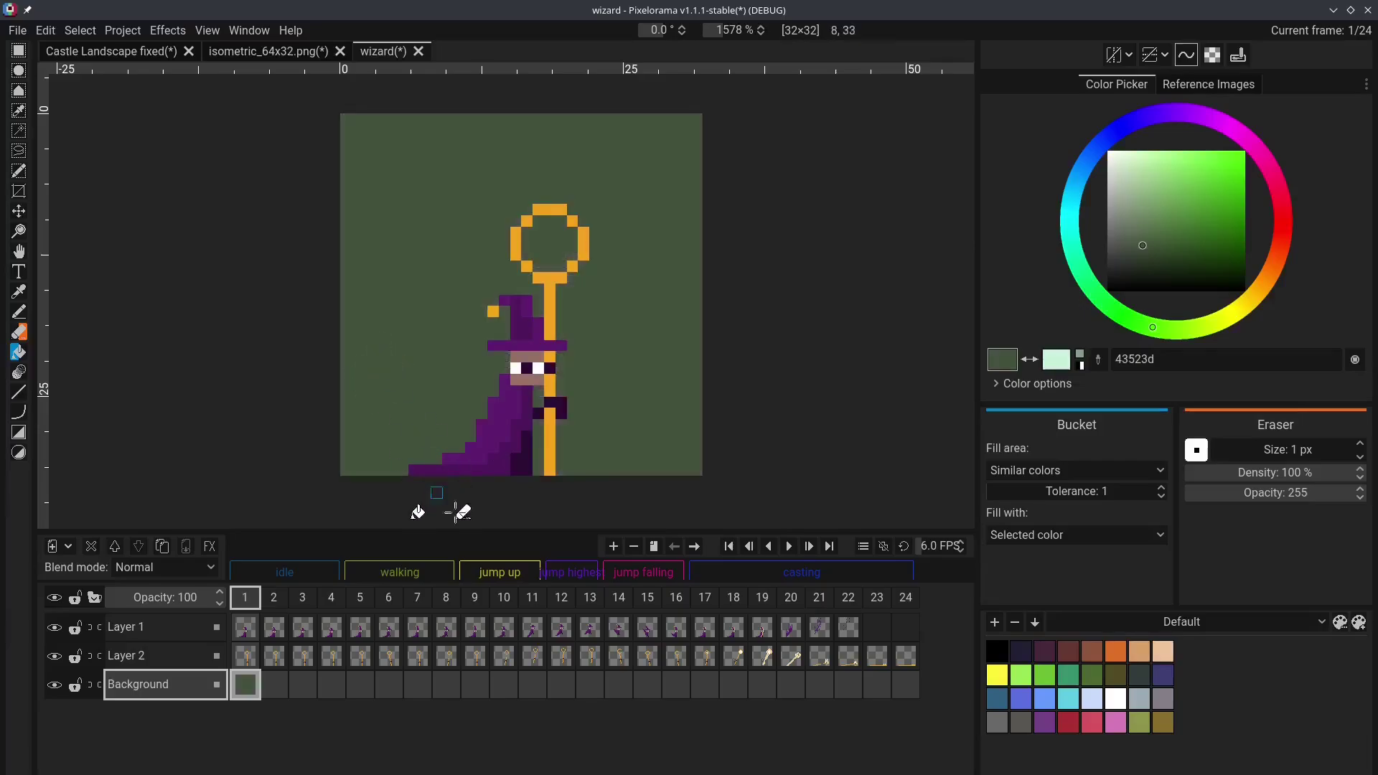
pyautogui.click(273, 684)
pyautogui.click(438, 430)
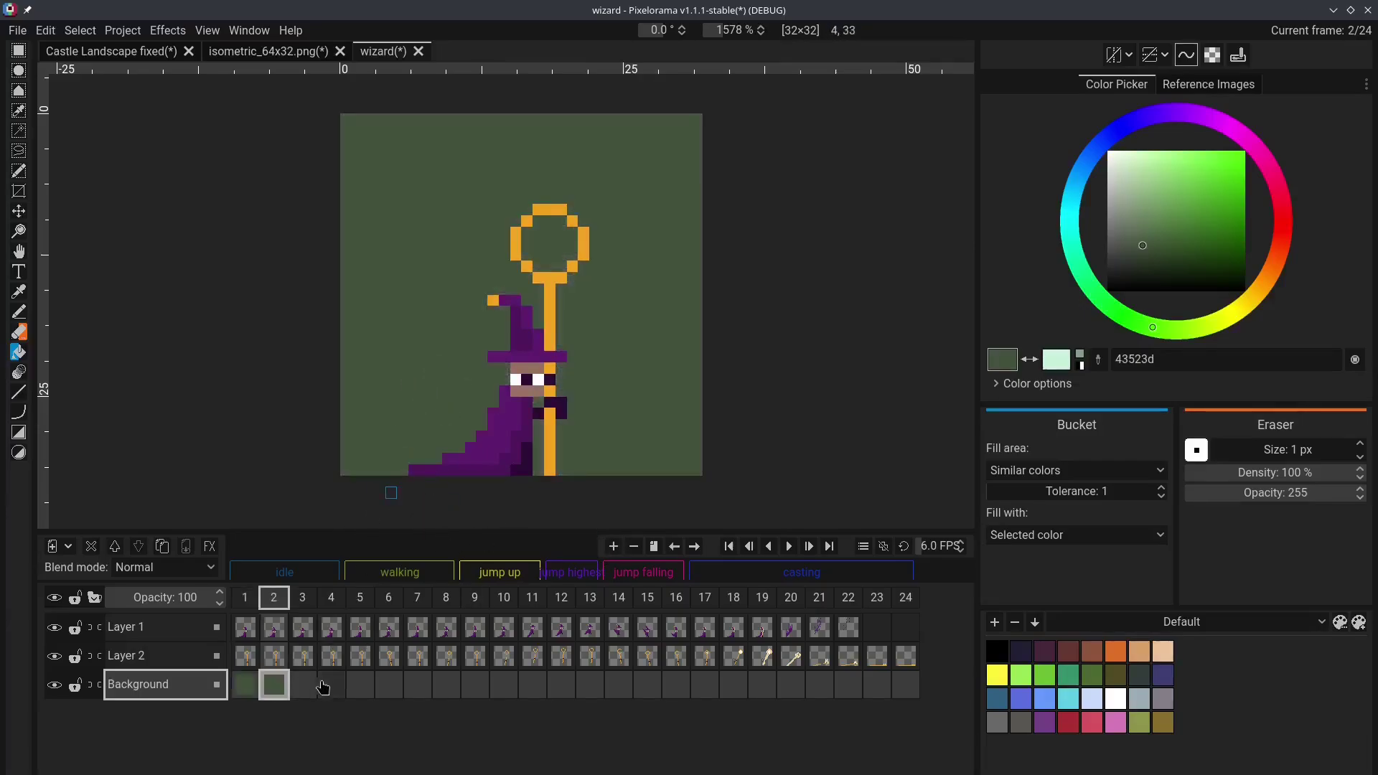
pyautogui.click(302, 684)
pyautogui.click(423, 418)
pyautogui.hotkey('ctrl', 'z')
pyautogui.hotkey('ctrl', 'z')
pyautogui.hotkey('ctrl', 'z')
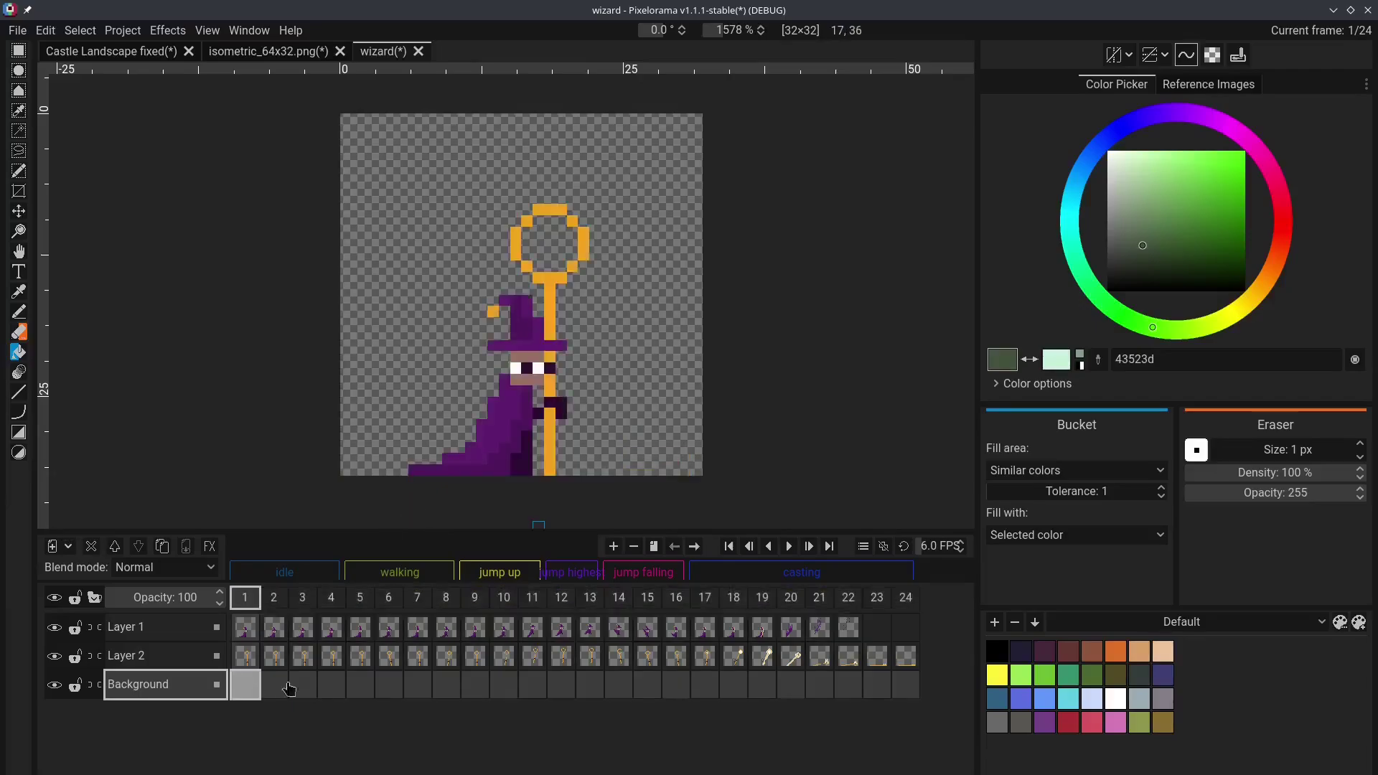
# Fill all 24 Background cels green, check frames 6 and 10, then undo the fill
pyautogui.keyDown('shift'); pyautogui.click(907, 685); pyautogui.keyUp('shift')
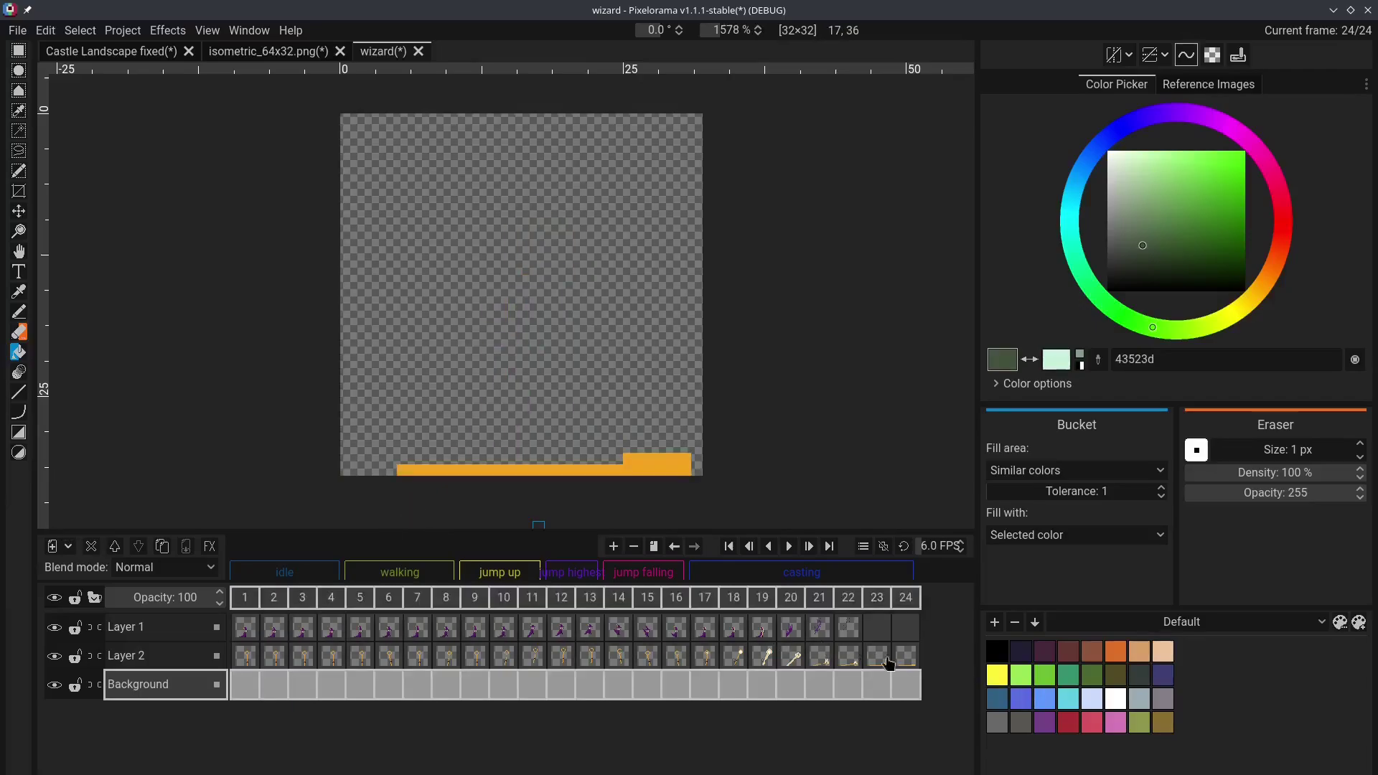
pyautogui.click(521, 389)
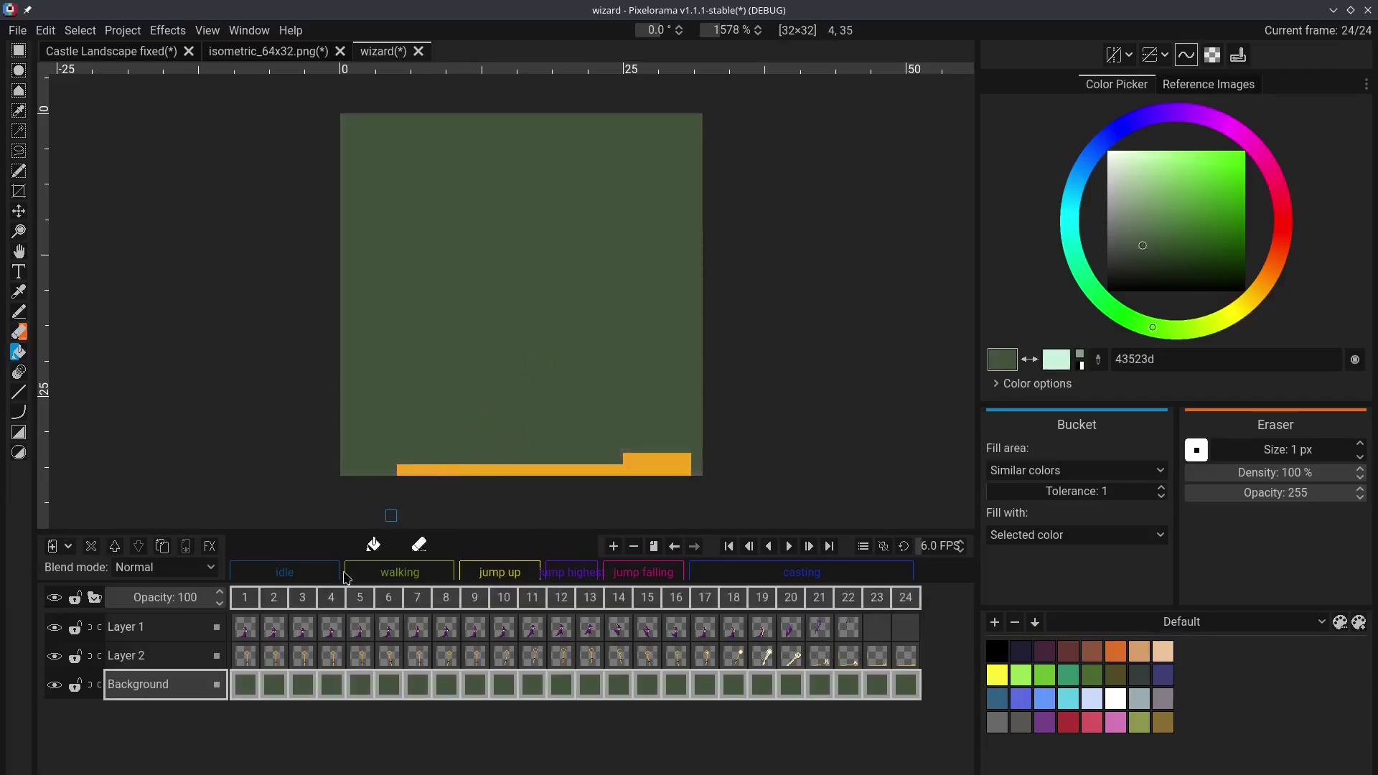
pyautogui.click(388, 684)
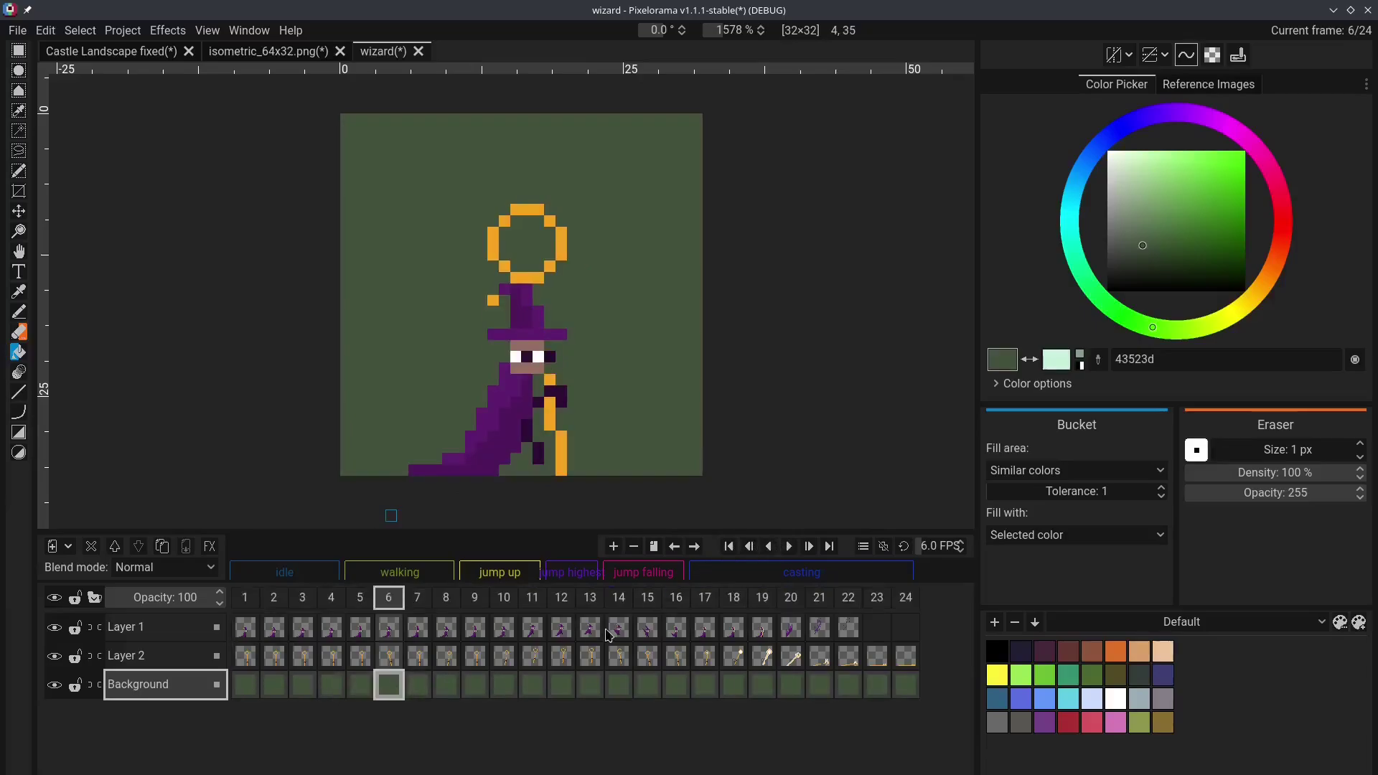
pyautogui.click(503, 683)
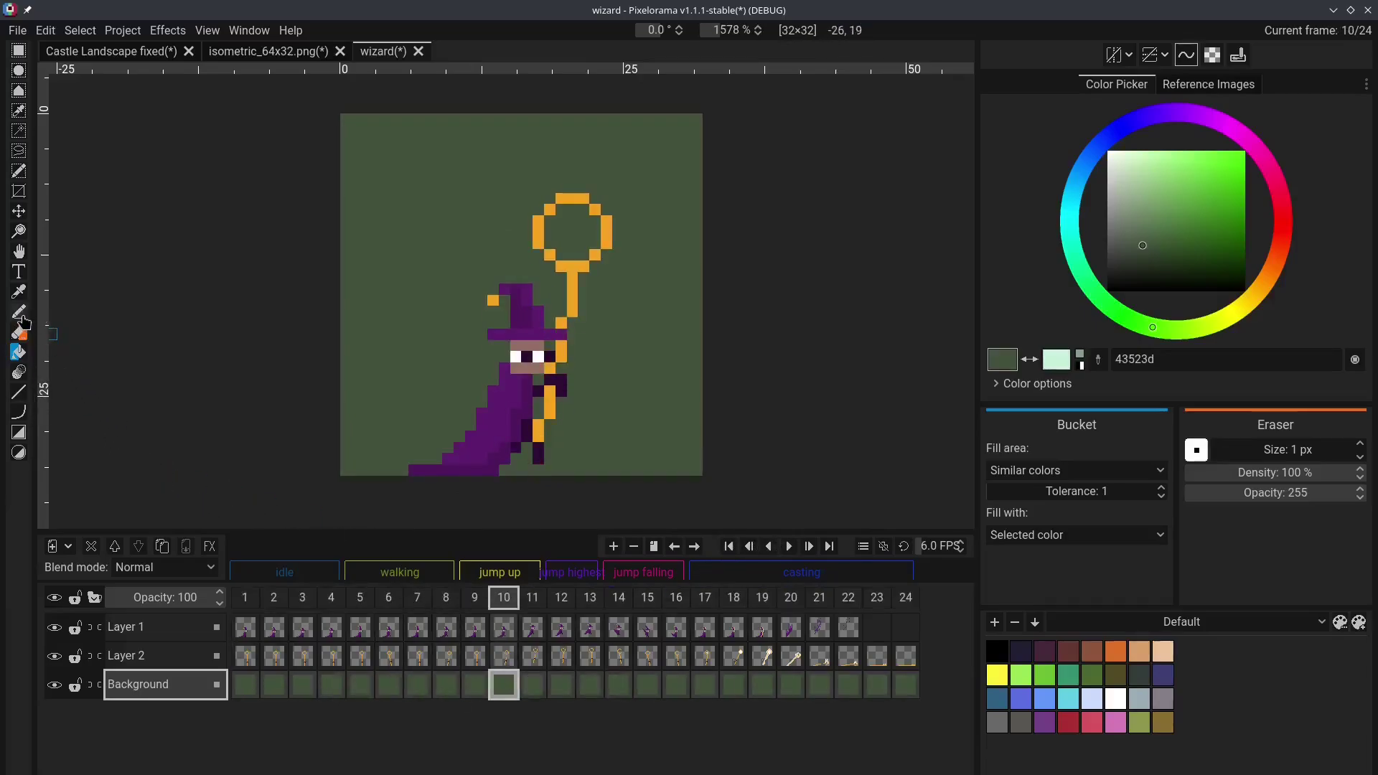
pyautogui.click(247, 691)
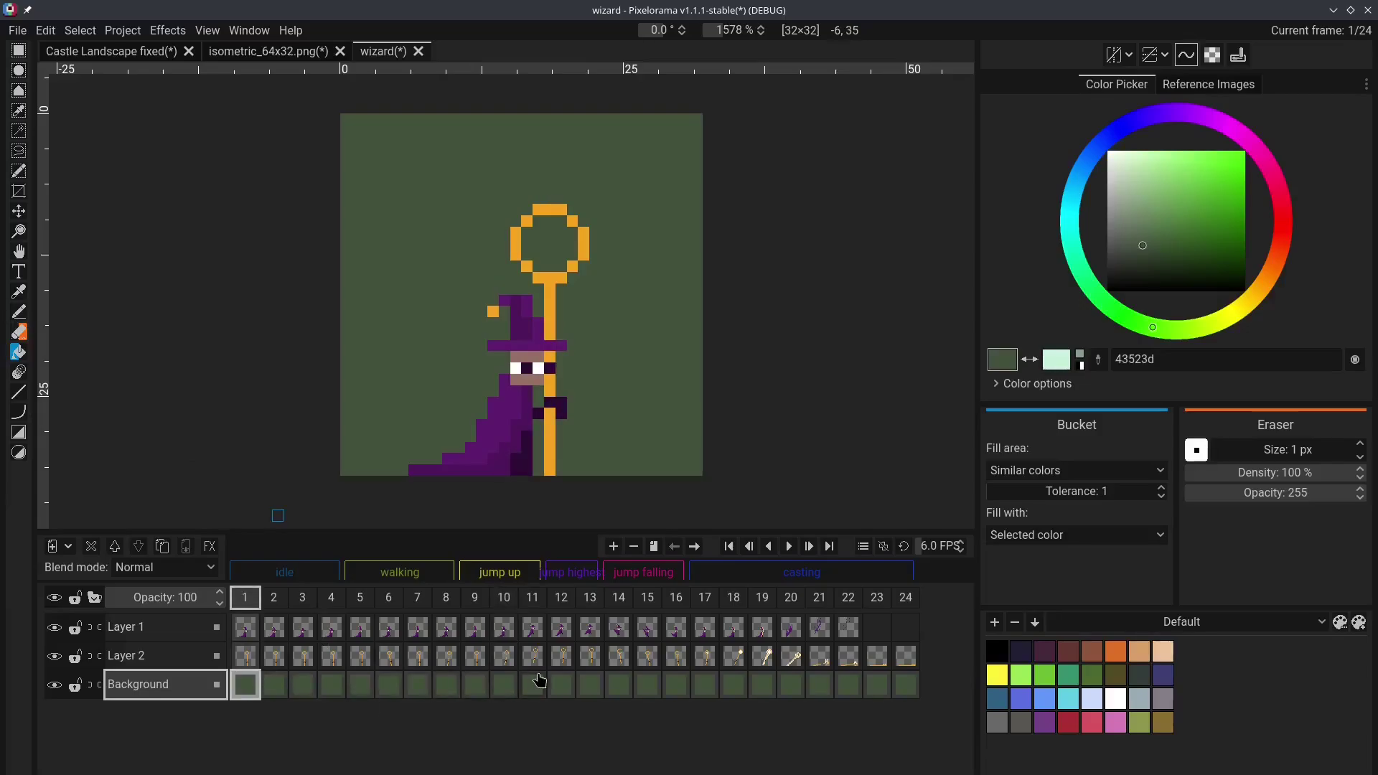
pyautogui.hotkey('ctrl', 'z')
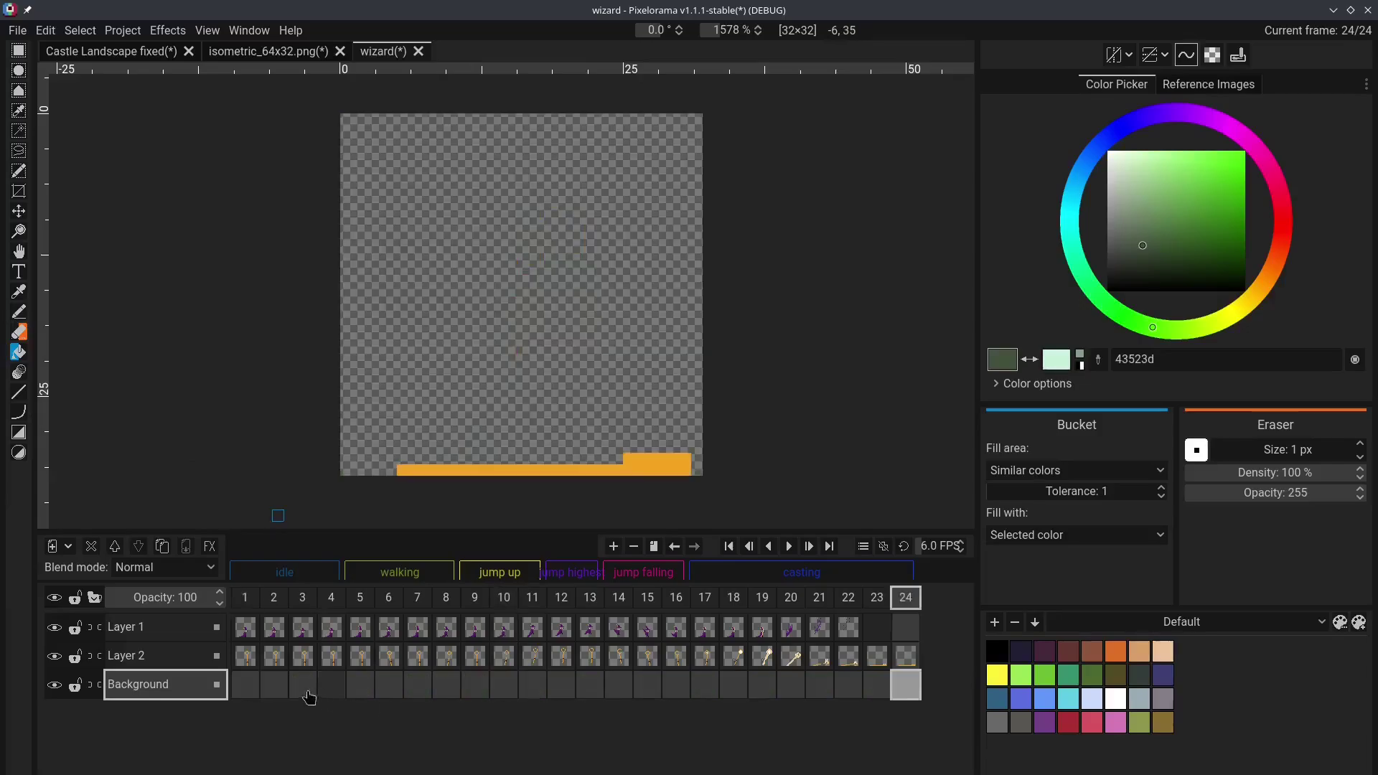
# Link all Background cels together and fill them dark green
pyautogui.keyDown('shift'); pyautogui.click(247, 683); pyautogui.keyUp('shift')
pyautogui.rightClick(243, 682)
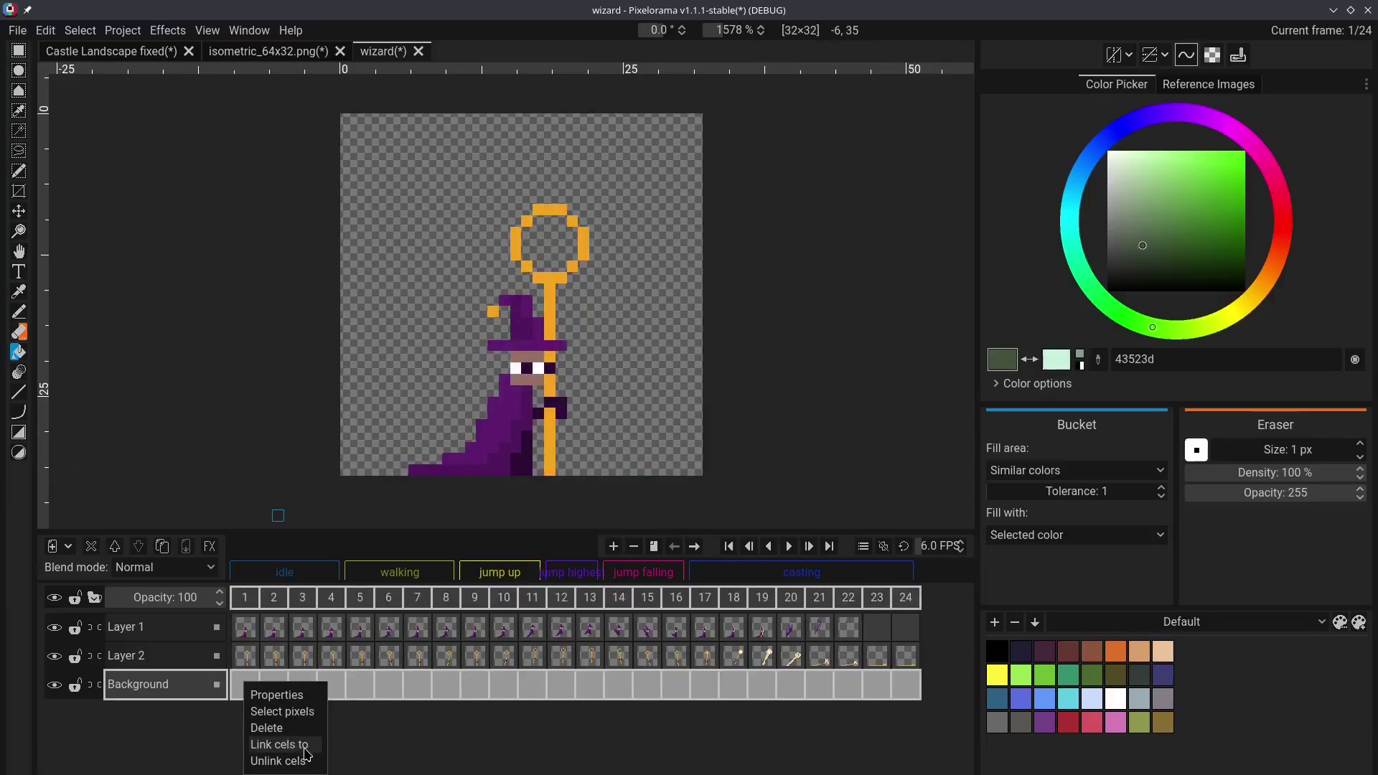
pyautogui.click(308, 746)
pyautogui.click(244, 684)
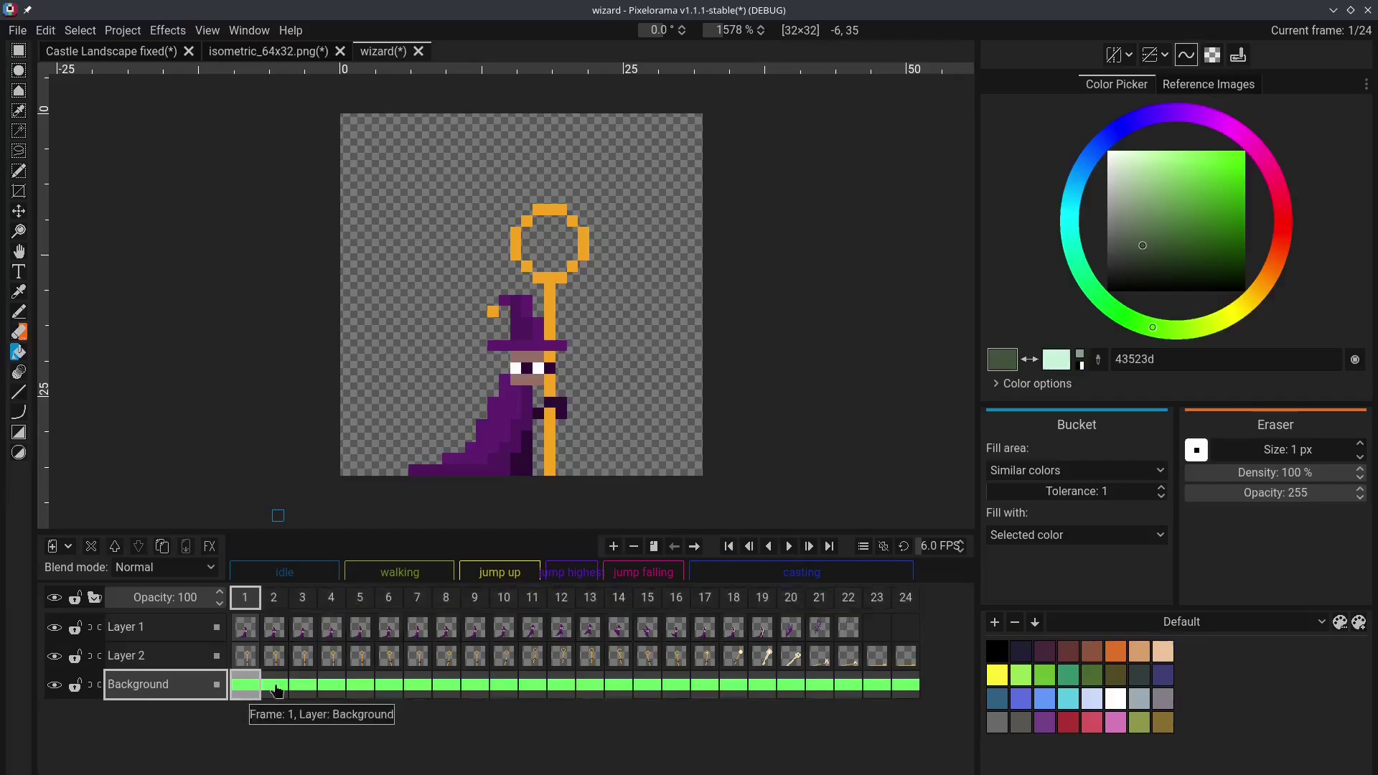
pyautogui.click(389, 414)
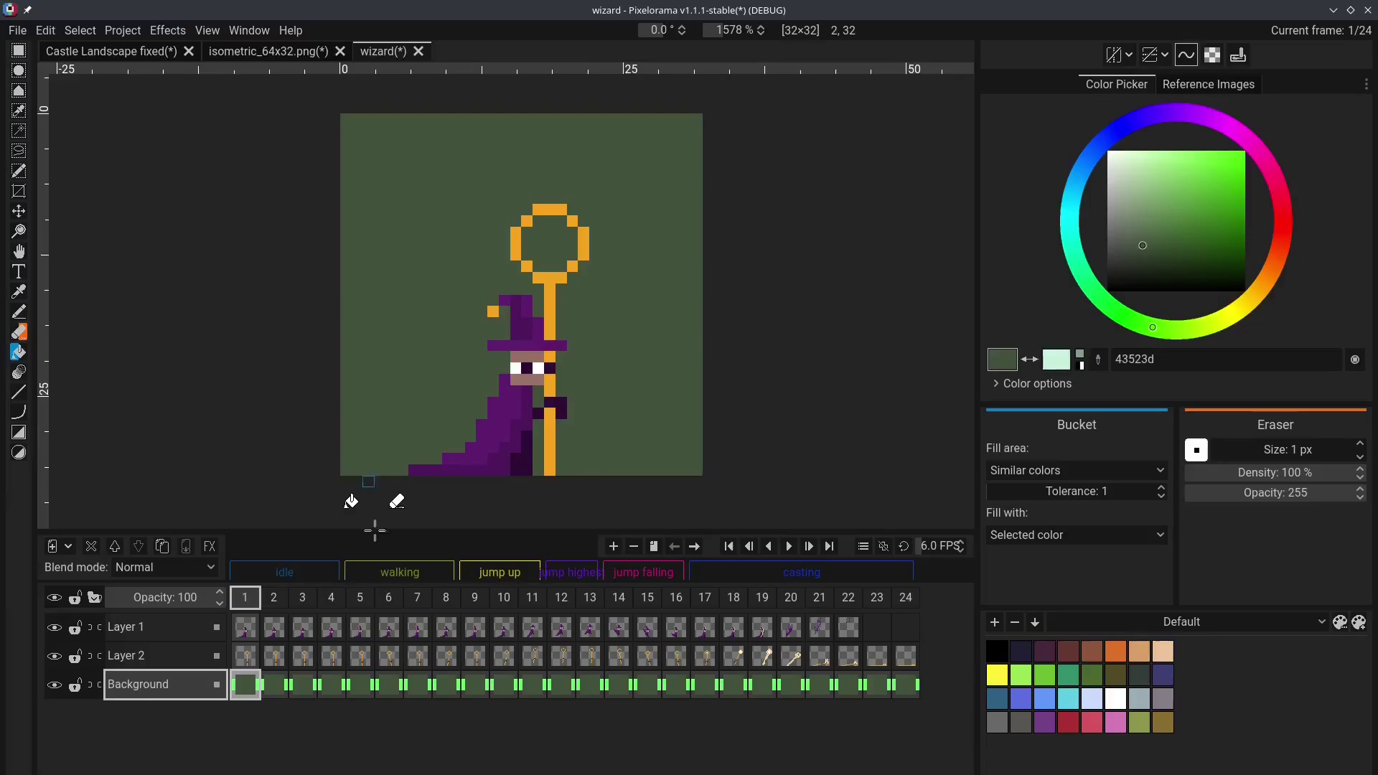
# Draw a light-green pencil arc in the upper left, then play and stop the animation
pyautogui.click(19, 312)
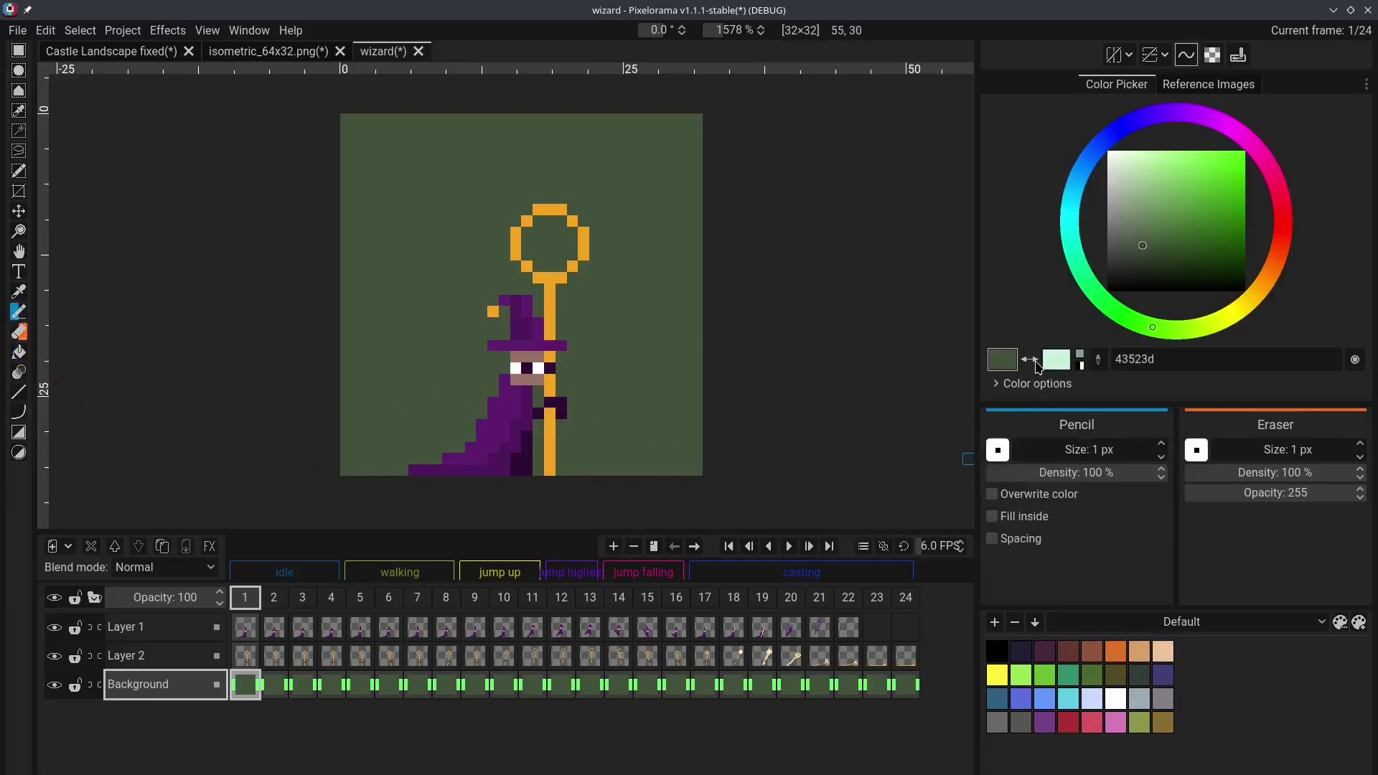
pyautogui.click(1033, 360)
pyautogui.moveTo(391, 254)
pyautogui.mouseDown()
pyautogui.moveTo(473, 175)
pyautogui.moveTo(543, 175)
pyautogui.mouseUp()
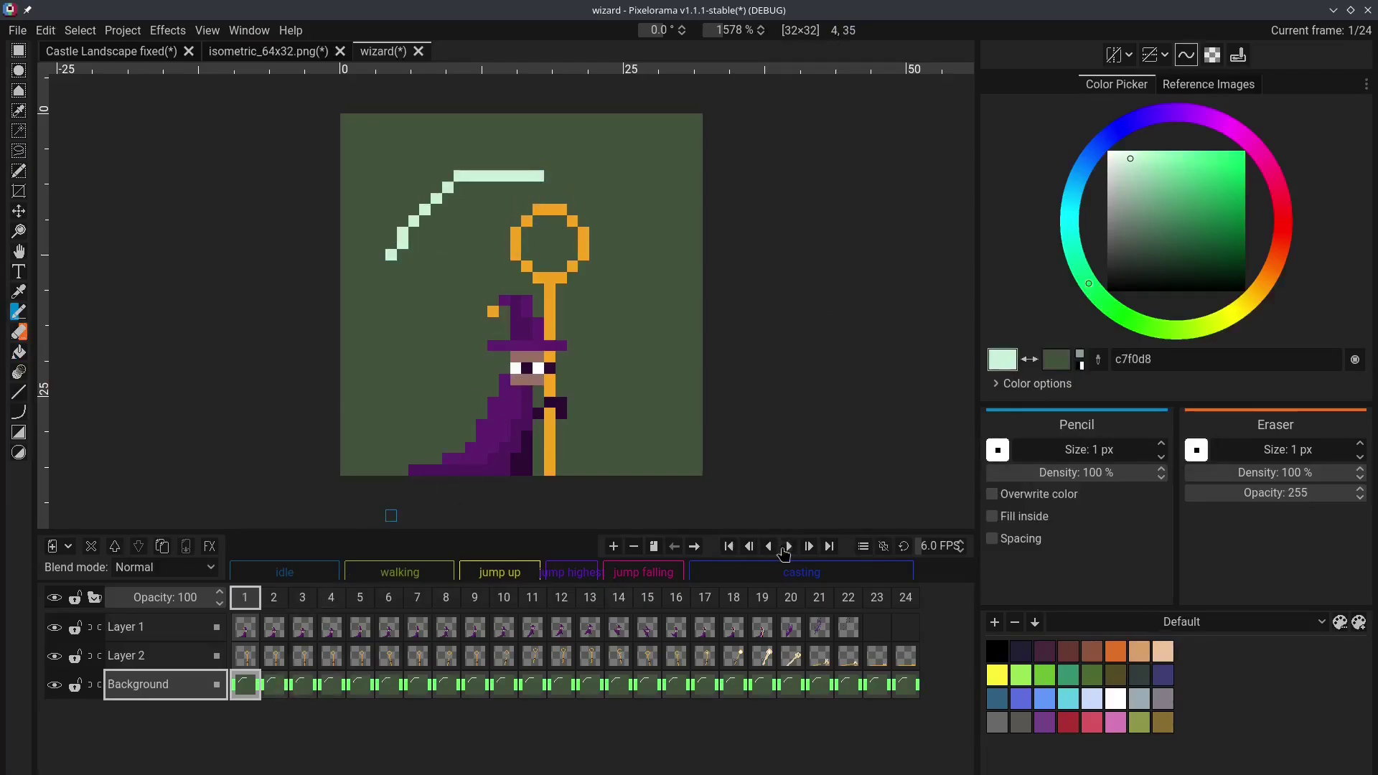
pyautogui.click(787, 546)
pyautogui.click(789, 546)
# Undo the Background layer, then try a darker yellow on the jump up tag and cancel
pyautogui.hotkey('ctrl', 'z')
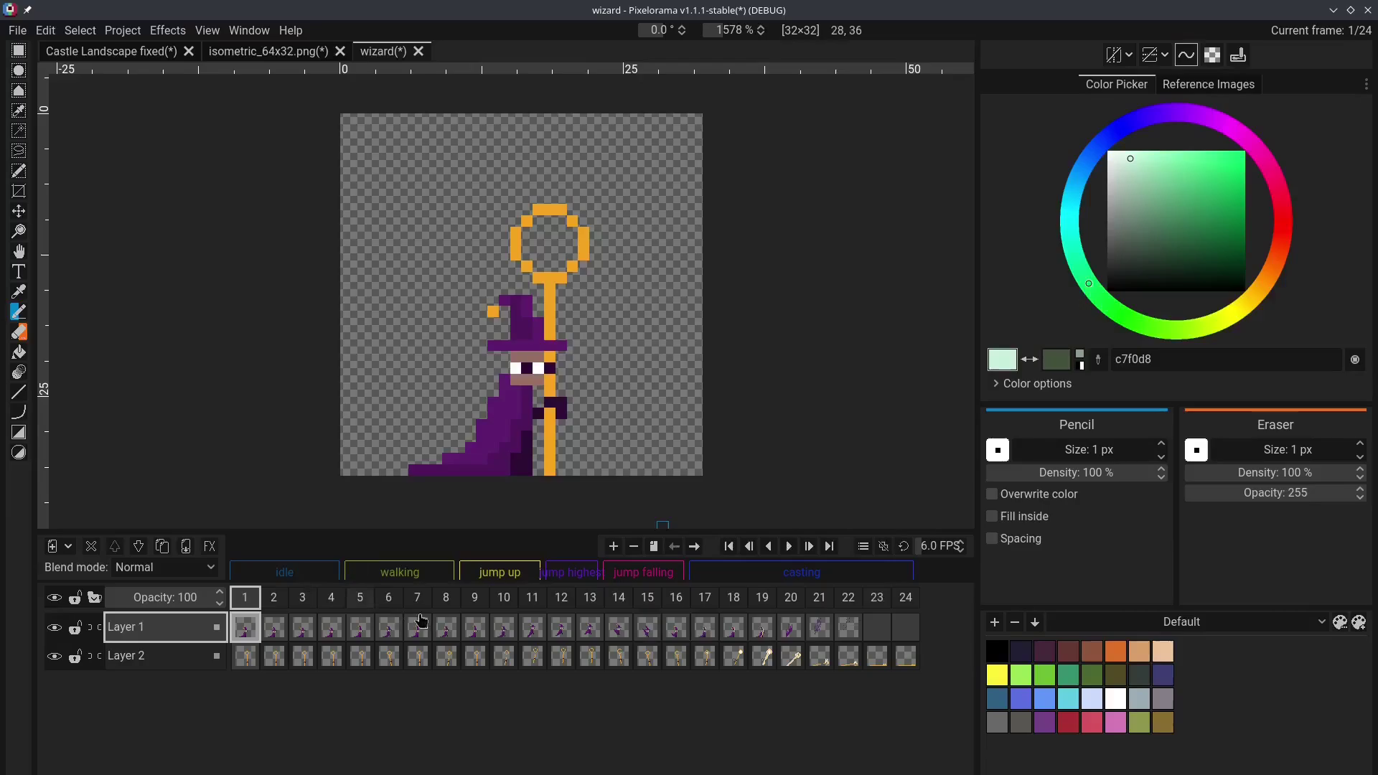
pyautogui.click(497, 574)
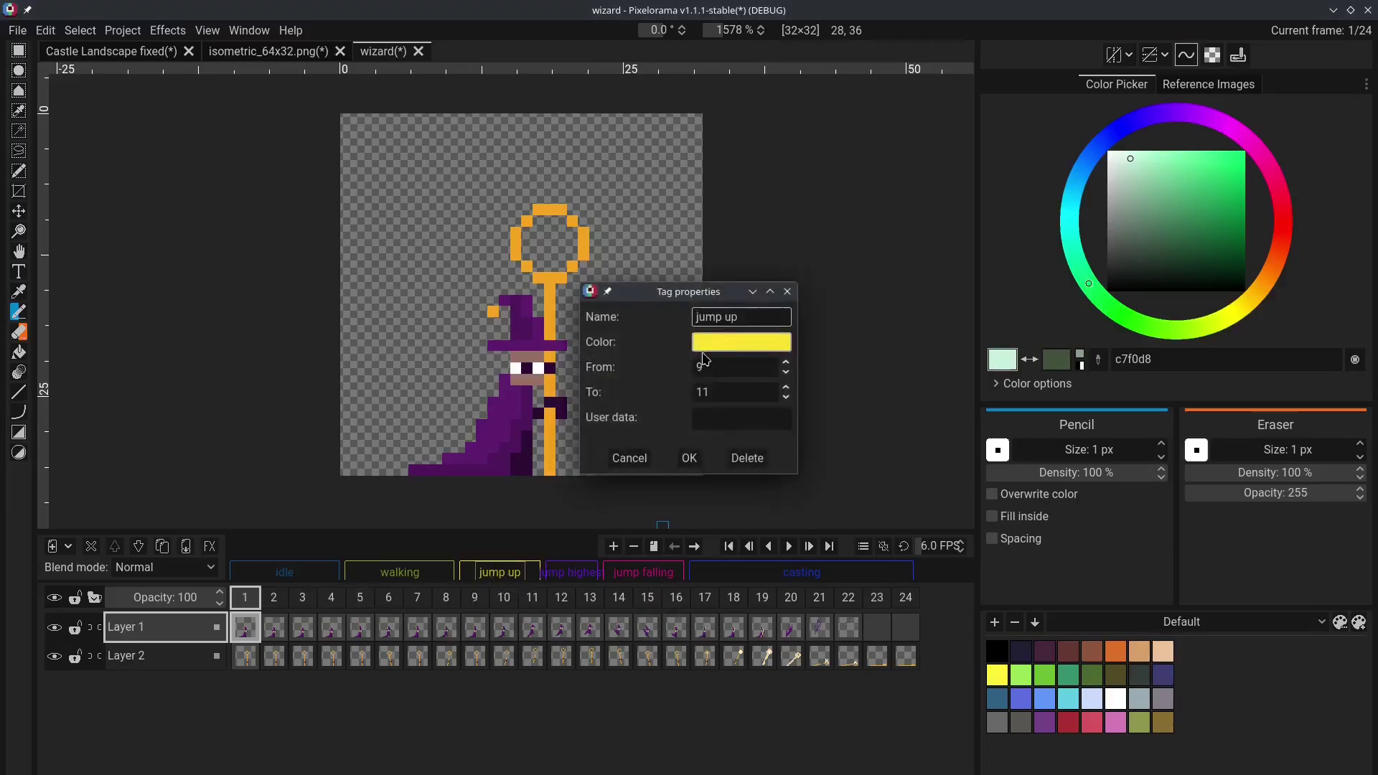
pyautogui.click(709, 343)
pyautogui.moveTo(799, 406); pyautogui.dragTo(807, 371)
pyautogui.click(633, 459)
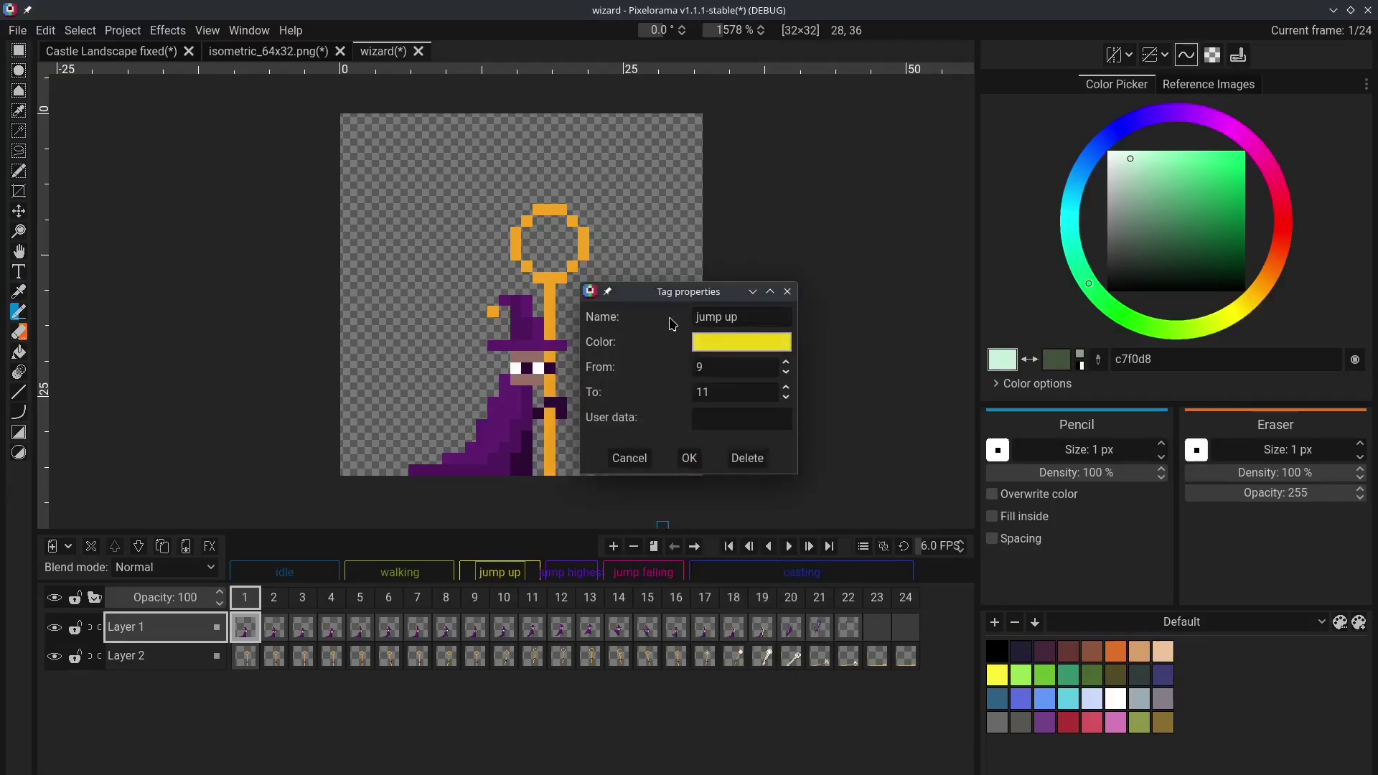
pyautogui.click(633, 459)
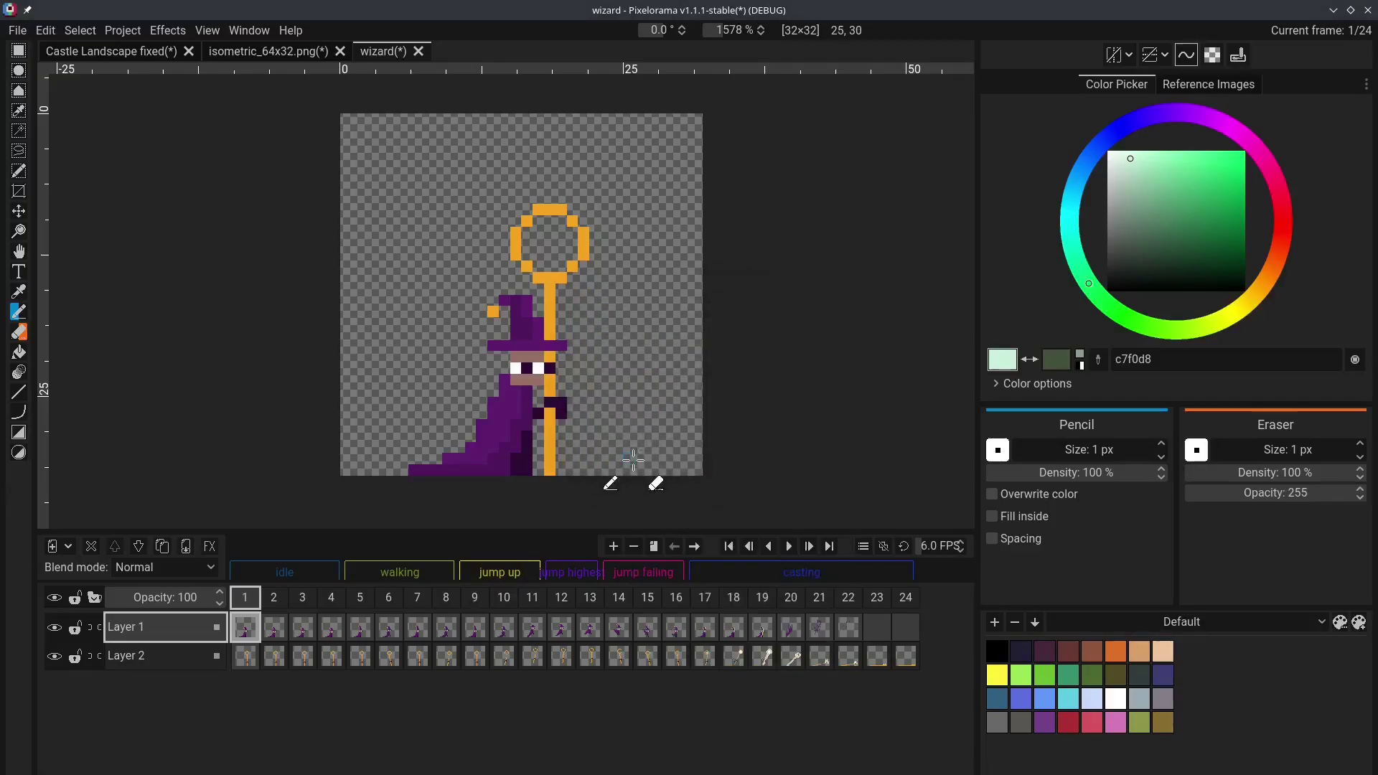
# Give Layer 1 an opaque dark red layer colour, then select its frame 2 cel
pyautogui.rightClick(172, 630)
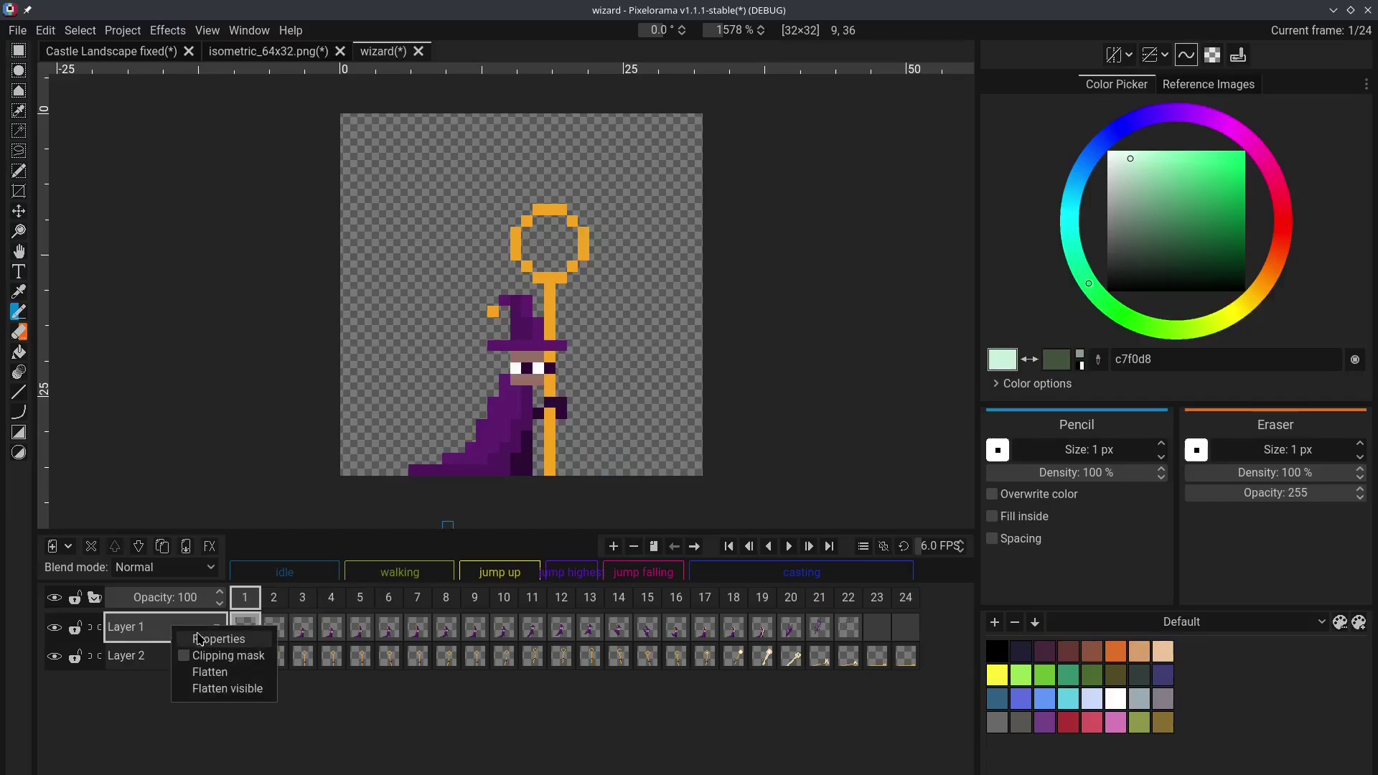
pyautogui.click(202, 639)
pyautogui.click(742, 365)
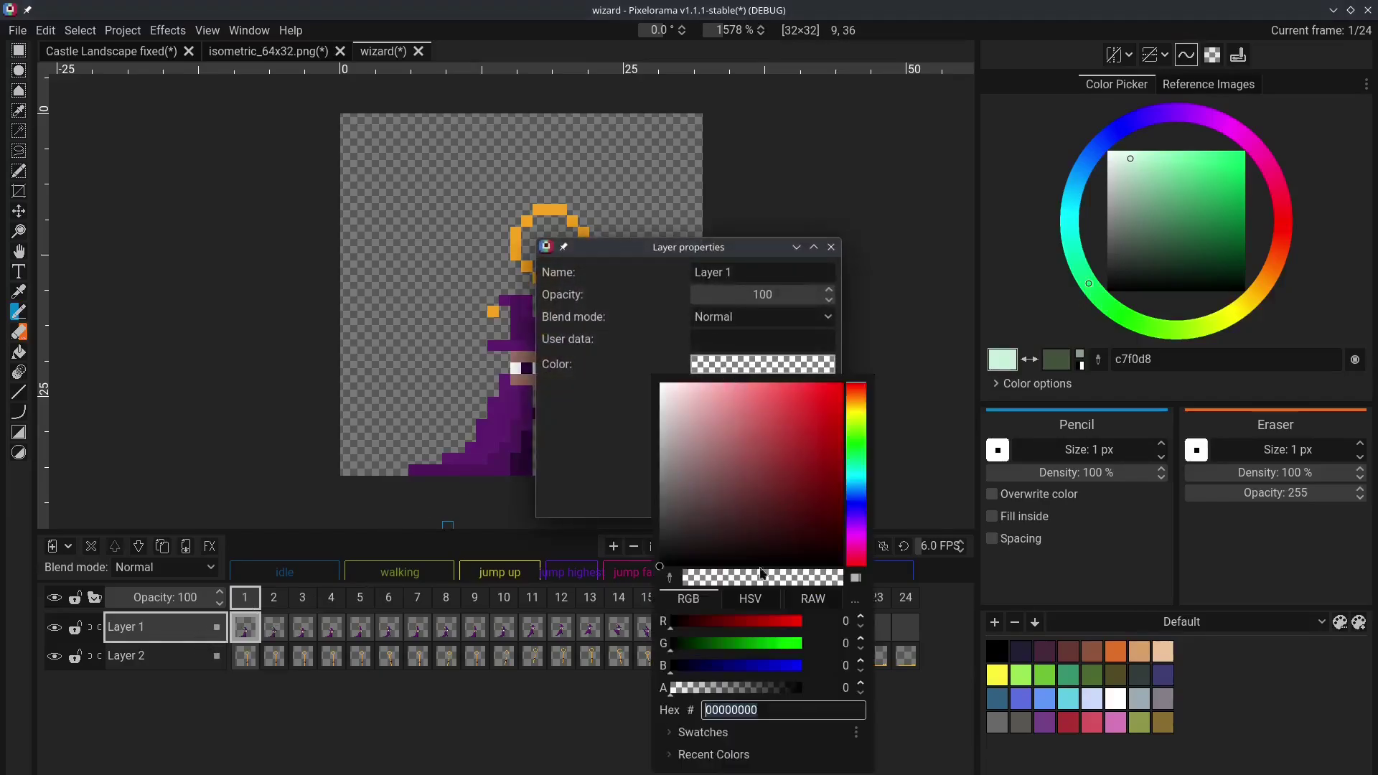
pyautogui.moveTo(838, 440)
pyautogui.mouseDown()
pyautogui.moveTo(831, 429)
pyautogui.moveTo(794, 447)
pyautogui.moveTo(801, 479)
pyautogui.mouseUp()
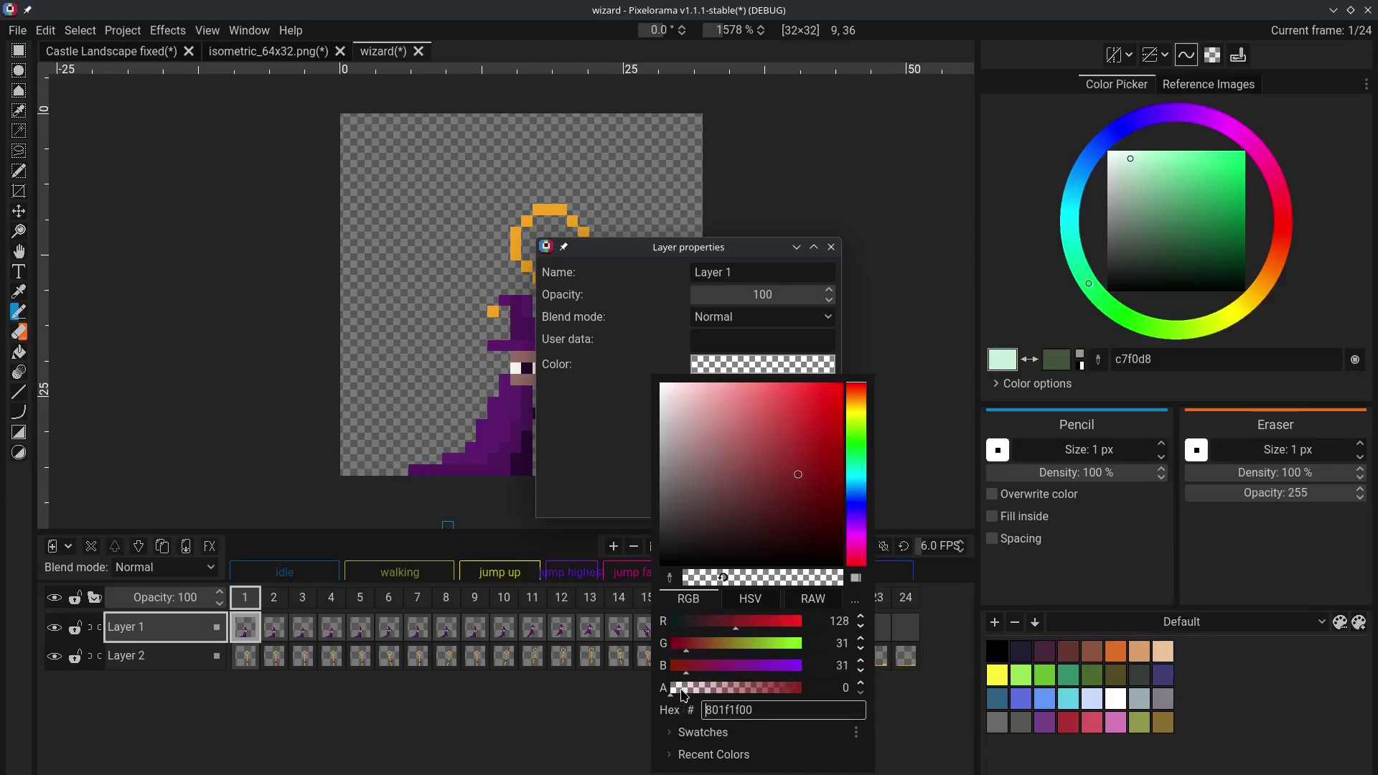
pyautogui.moveTo(682, 695); pyautogui.dragTo(803, 692)
pyautogui.click(200, 624)
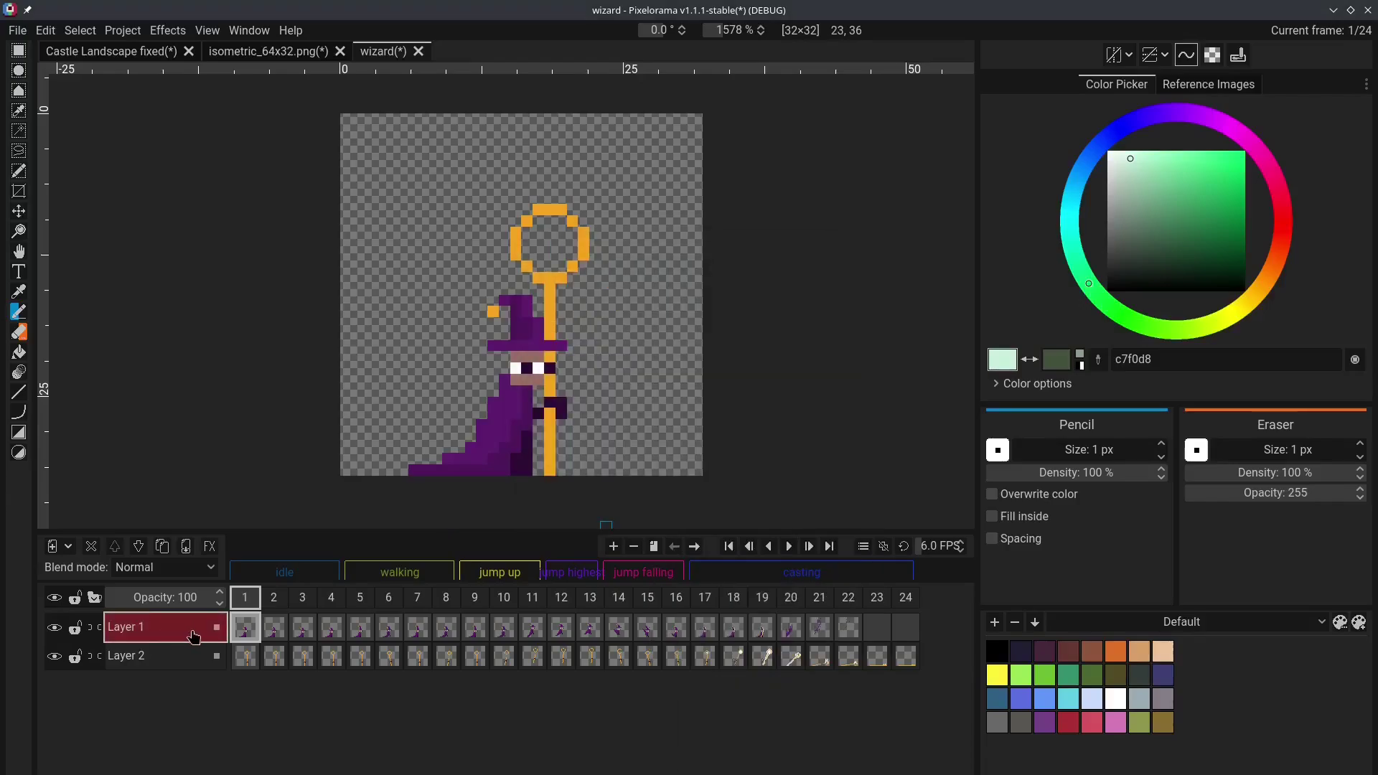
pyautogui.click(279, 632)
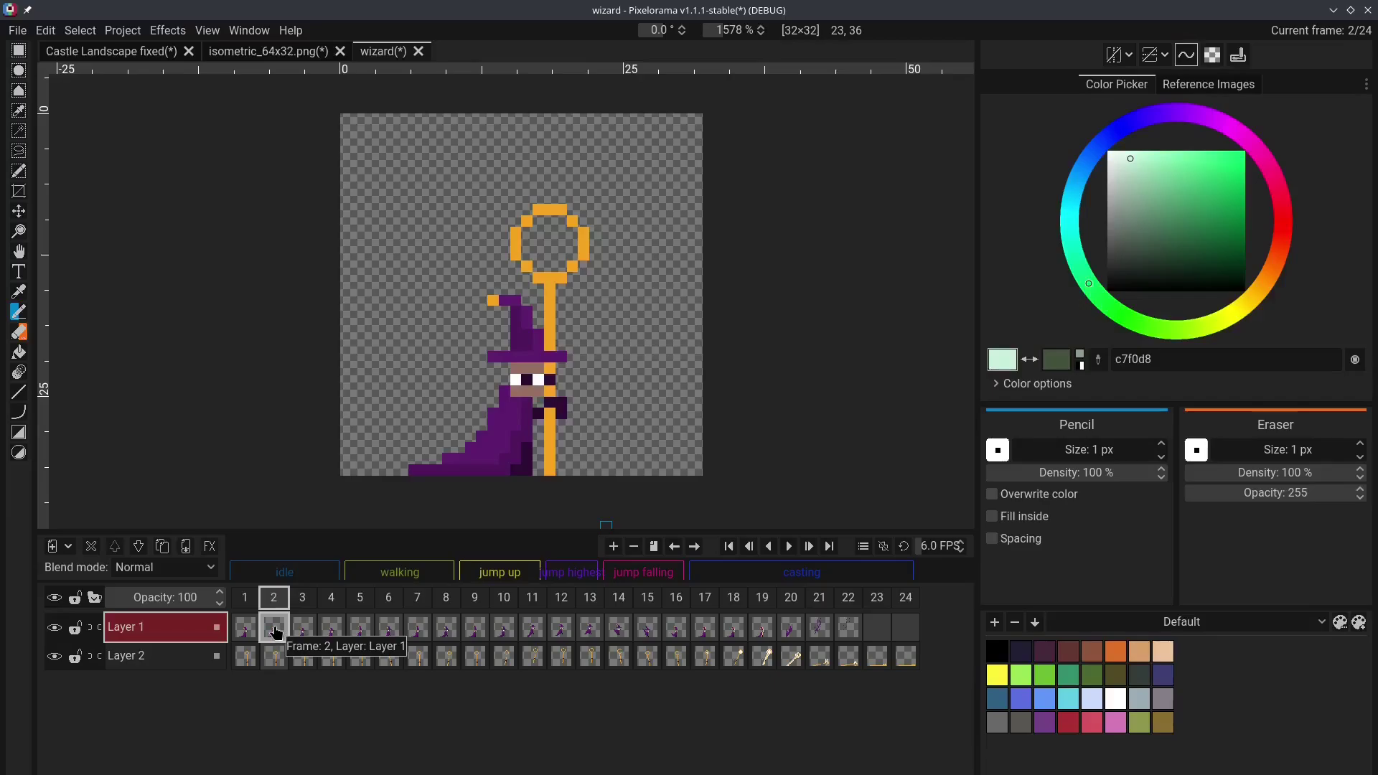
# Give Layer 1's frame 2 cel a dark green cel colour with alpha 136 via Cel properties
pyautogui.rightClick(276, 630)
pyautogui.click(295, 640)
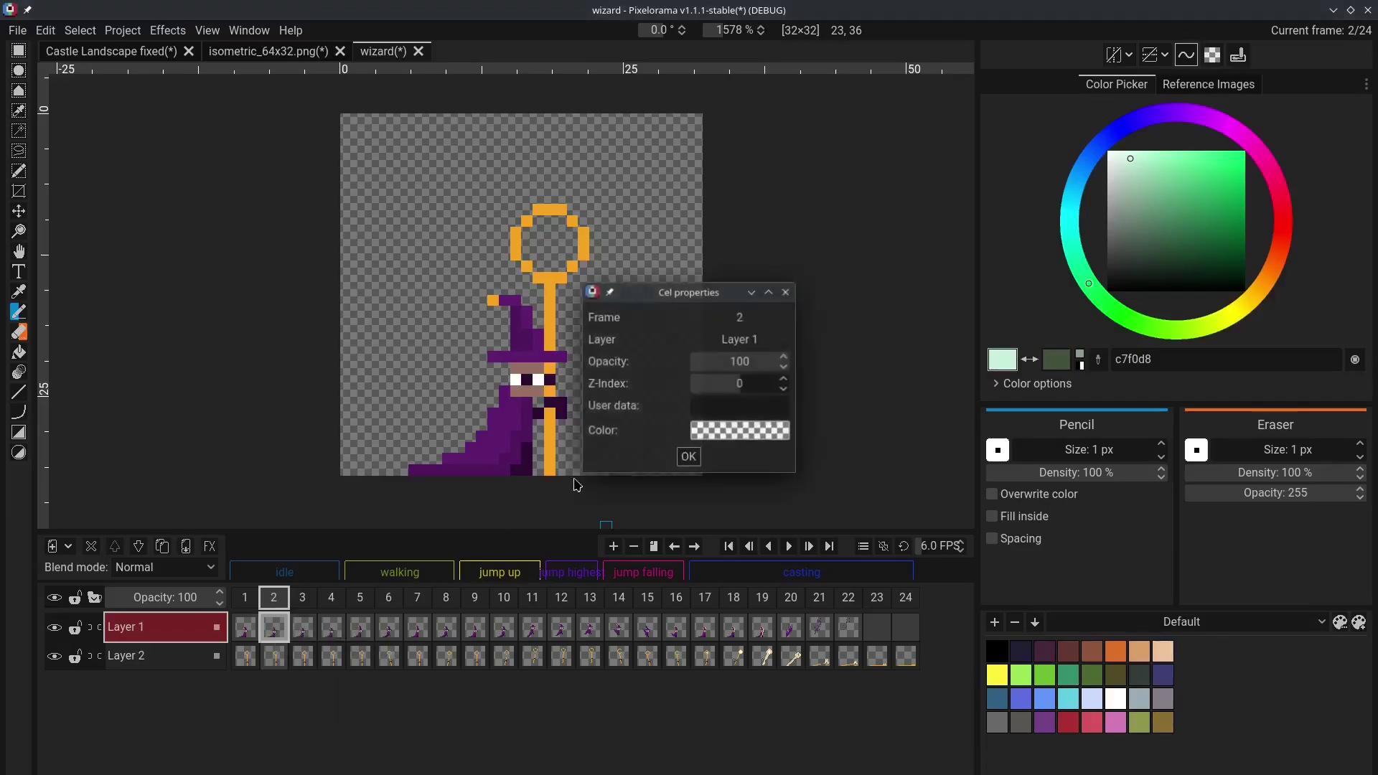
pyautogui.click(724, 434)
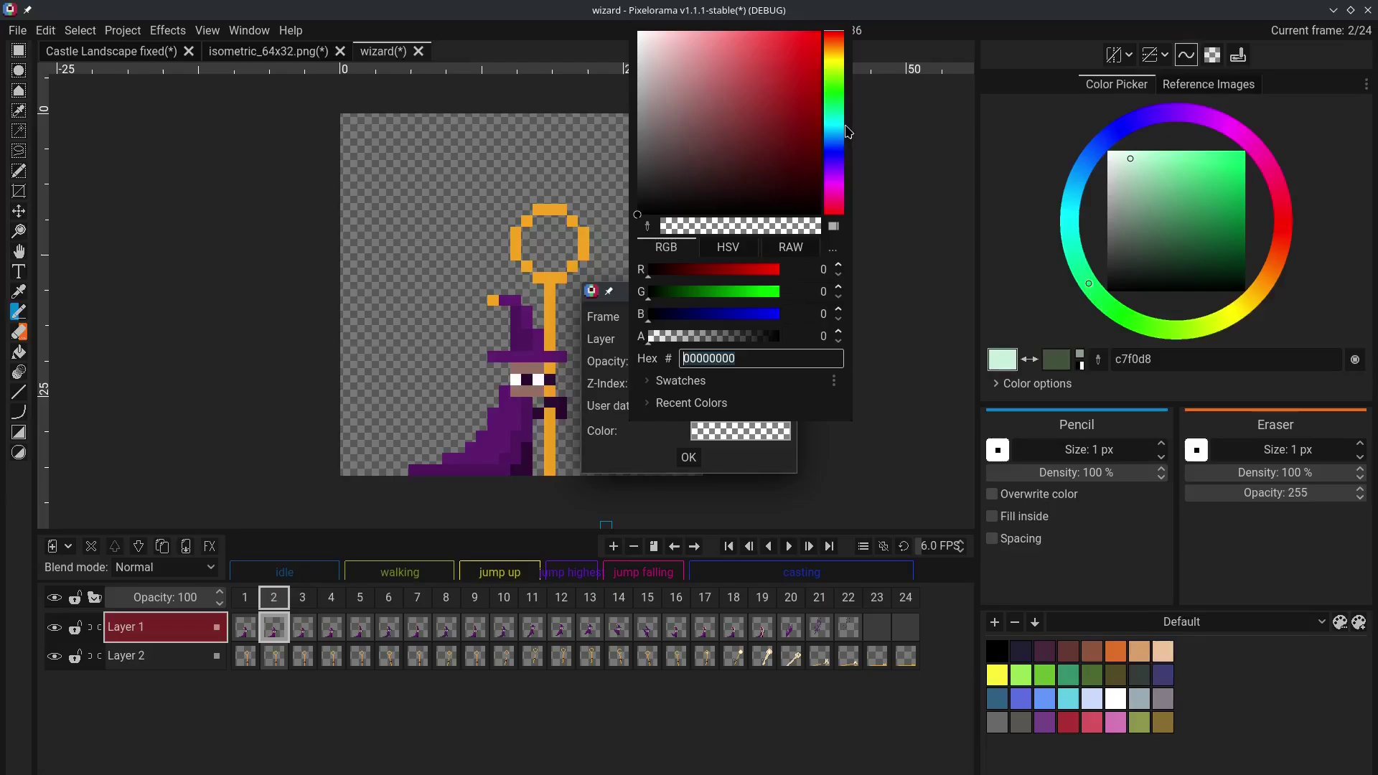
pyautogui.click(832, 93)
pyautogui.click(809, 144)
pyautogui.moveTo(686, 339); pyautogui.dragTo(727, 347)
pyautogui.click(280, 628)
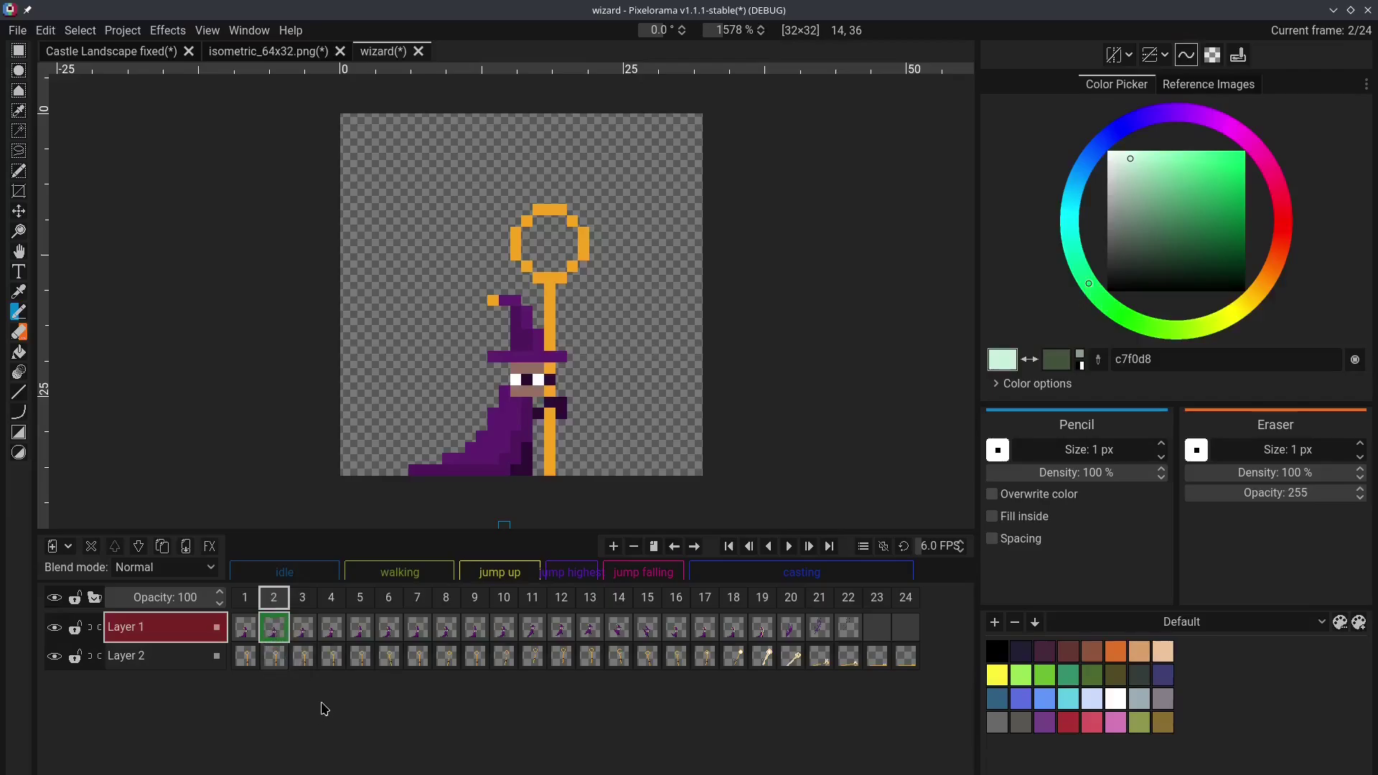
# Shrink the timeline cel size from 43 to 40 in the timeline settings
pyautogui.scroll(8, 328, 708)
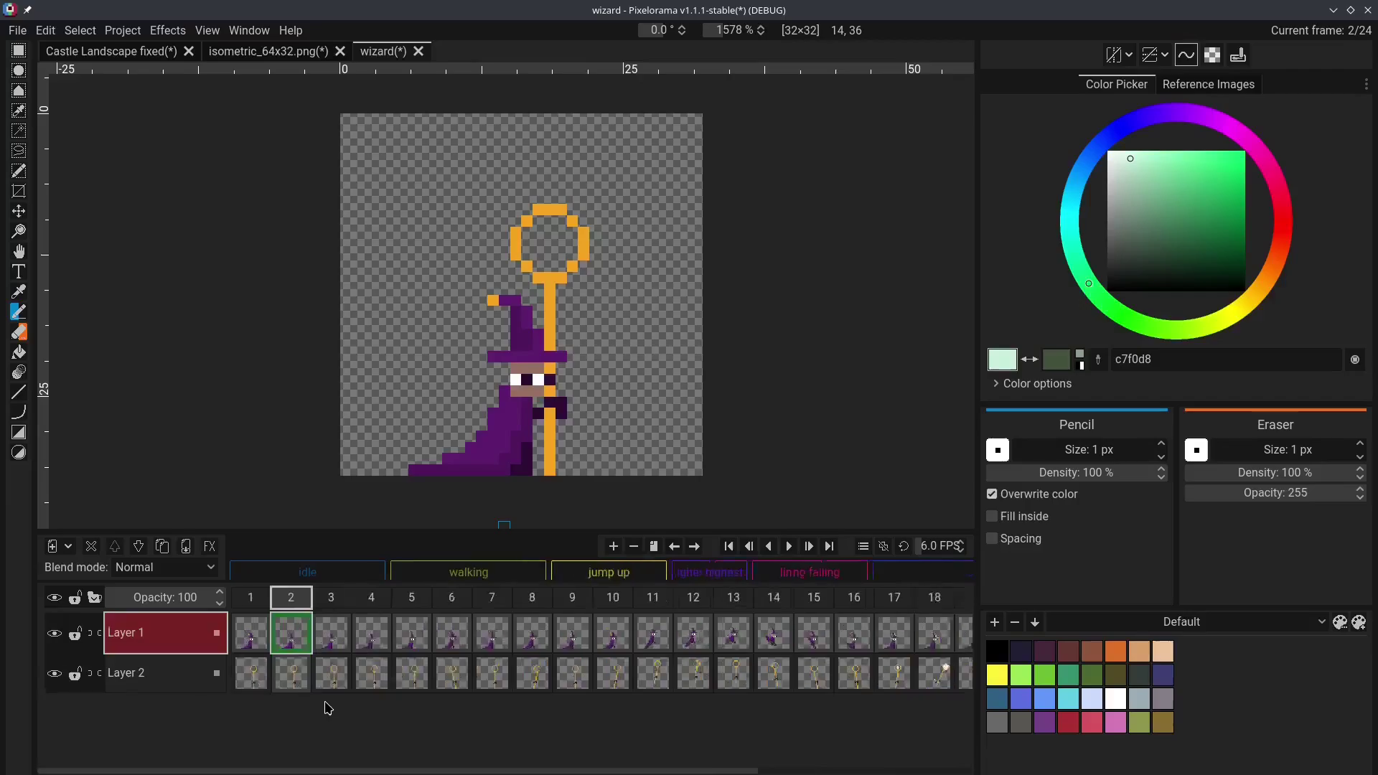
pyautogui.scroll(-5, 328, 709)
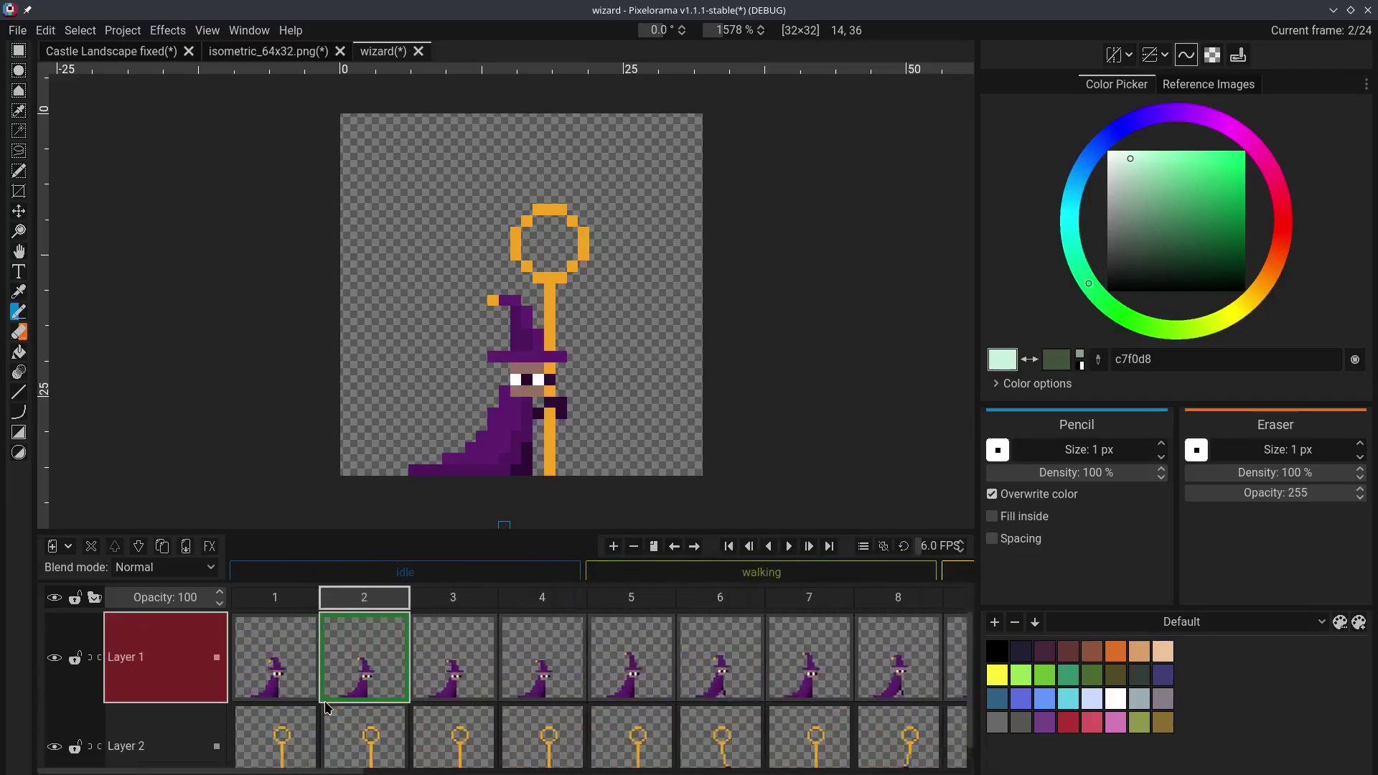
pyautogui.scroll(-4, 322, 708)
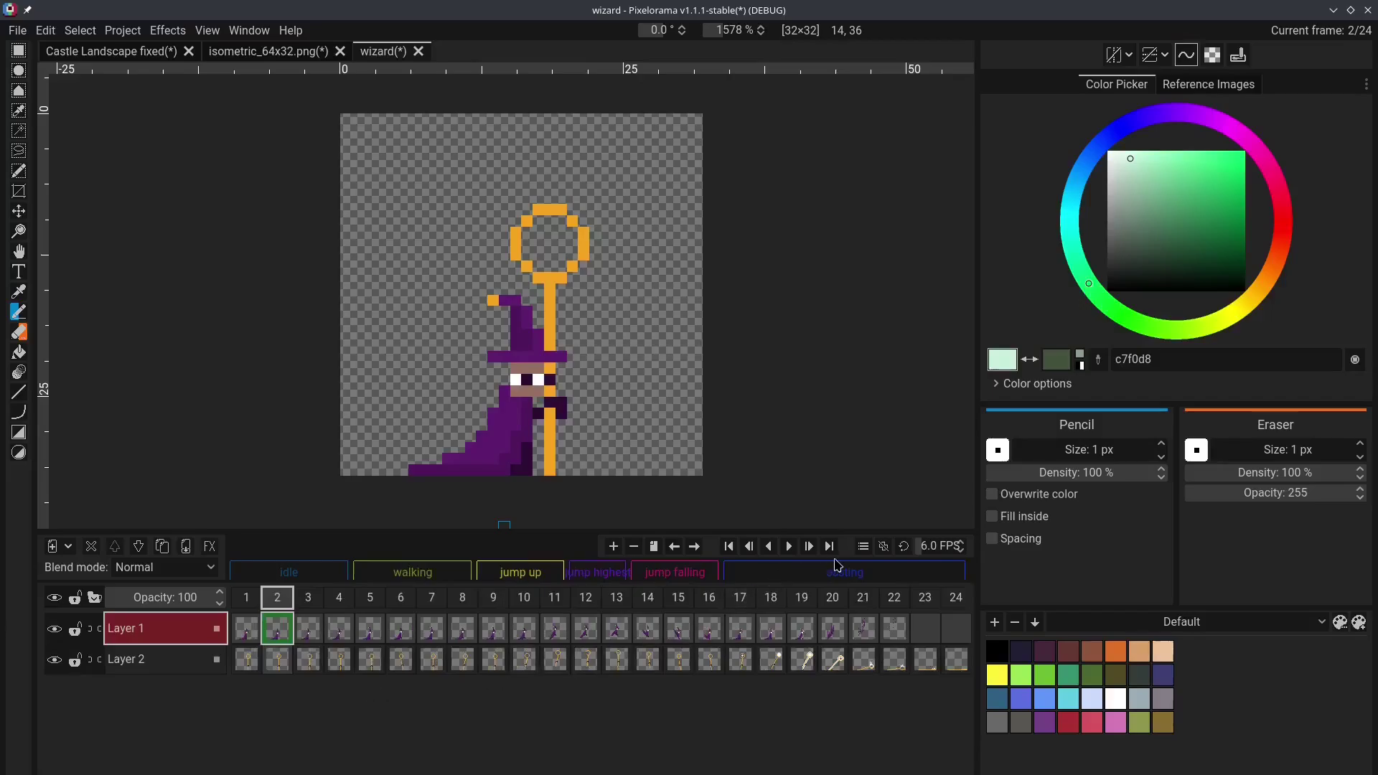
pyautogui.click(863, 549)
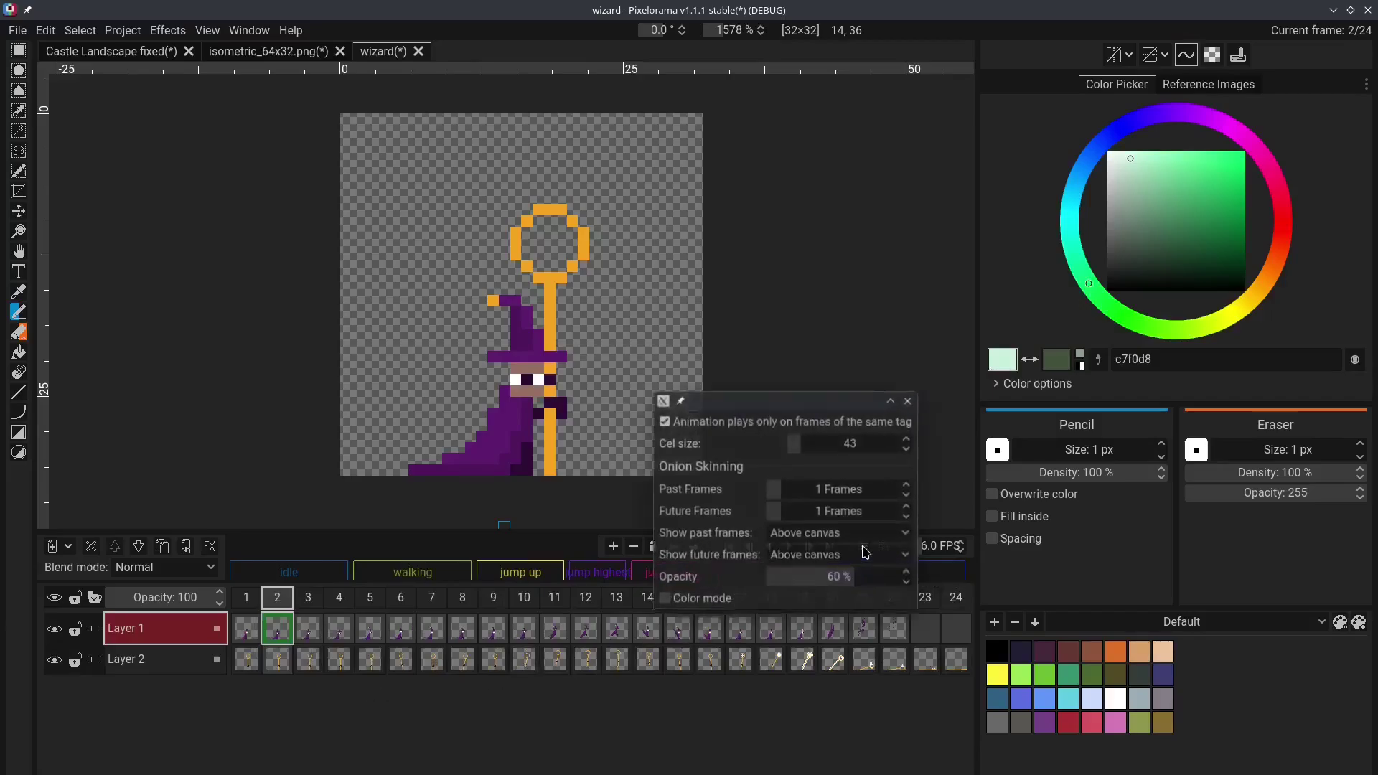
pyautogui.moveTo(803, 451)
pyautogui.mouseDown()
pyautogui.moveTo(873, 462)
pyautogui.moveTo(801, 472)
pyautogui.mouseUp()
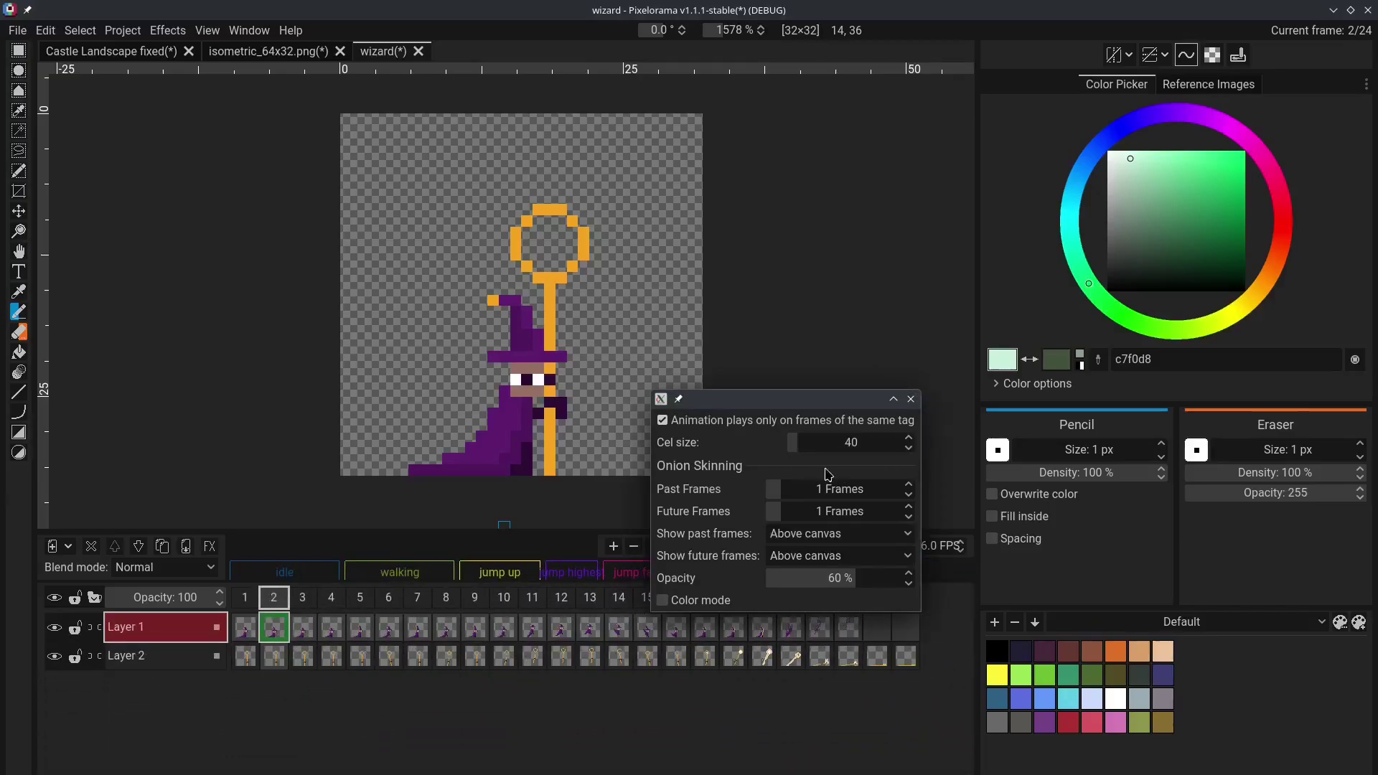
pyautogui.click(473, 699)
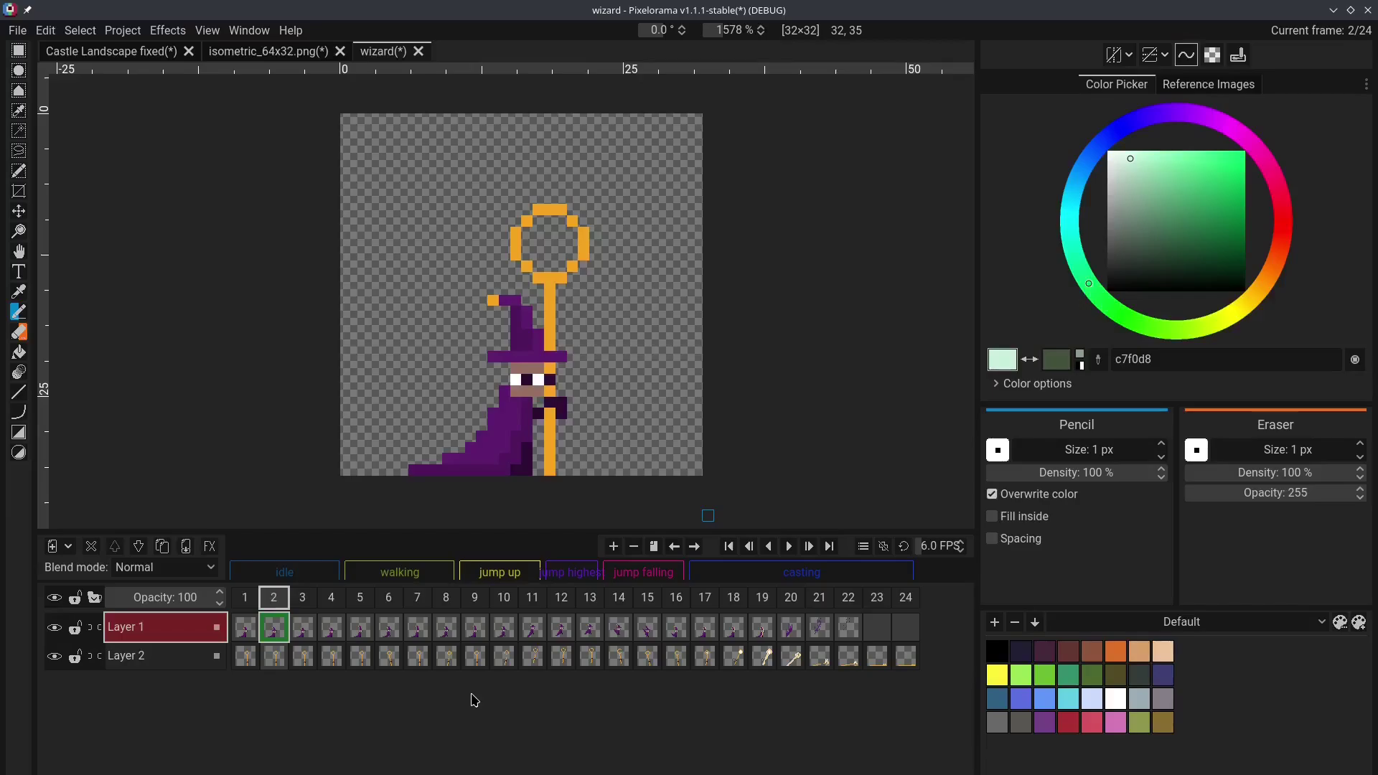
# Advance frame by frame through the wizard animation to frame 17, then step back to frame 11
pyautogui.hotkey('ctrl', 'Right')
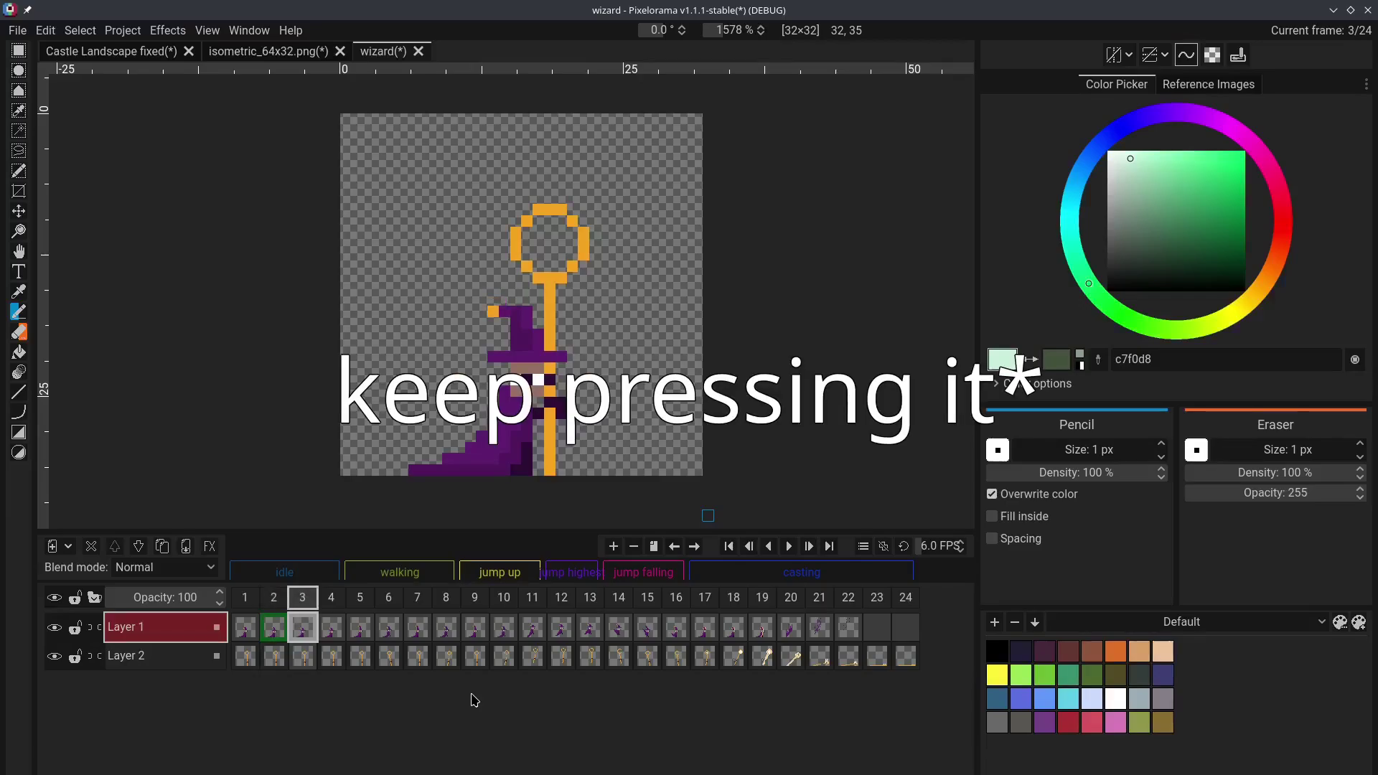
pyautogui.hotkey('ctrl', 'Right')
pyautogui.hotkey('ctrl', 'Right')
pyautogui.hotkey('ctrl', 'Right')
pyautogui.hotkey('ctrl', 'Right')
pyautogui.hotkey('ctrl', 'Right')
pyautogui.hotkey('ctrl', 'Right')
pyautogui.hotkey('ctrl', 'Right')
pyautogui.hotkey('ctrl', 'Right')
pyautogui.hotkey('ctrl', 'Right')
pyautogui.hotkey('ctrl', 'Right')
pyautogui.hotkey('ctrl', 'Right')
pyautogui.hotkey('ctrl', 'Right')
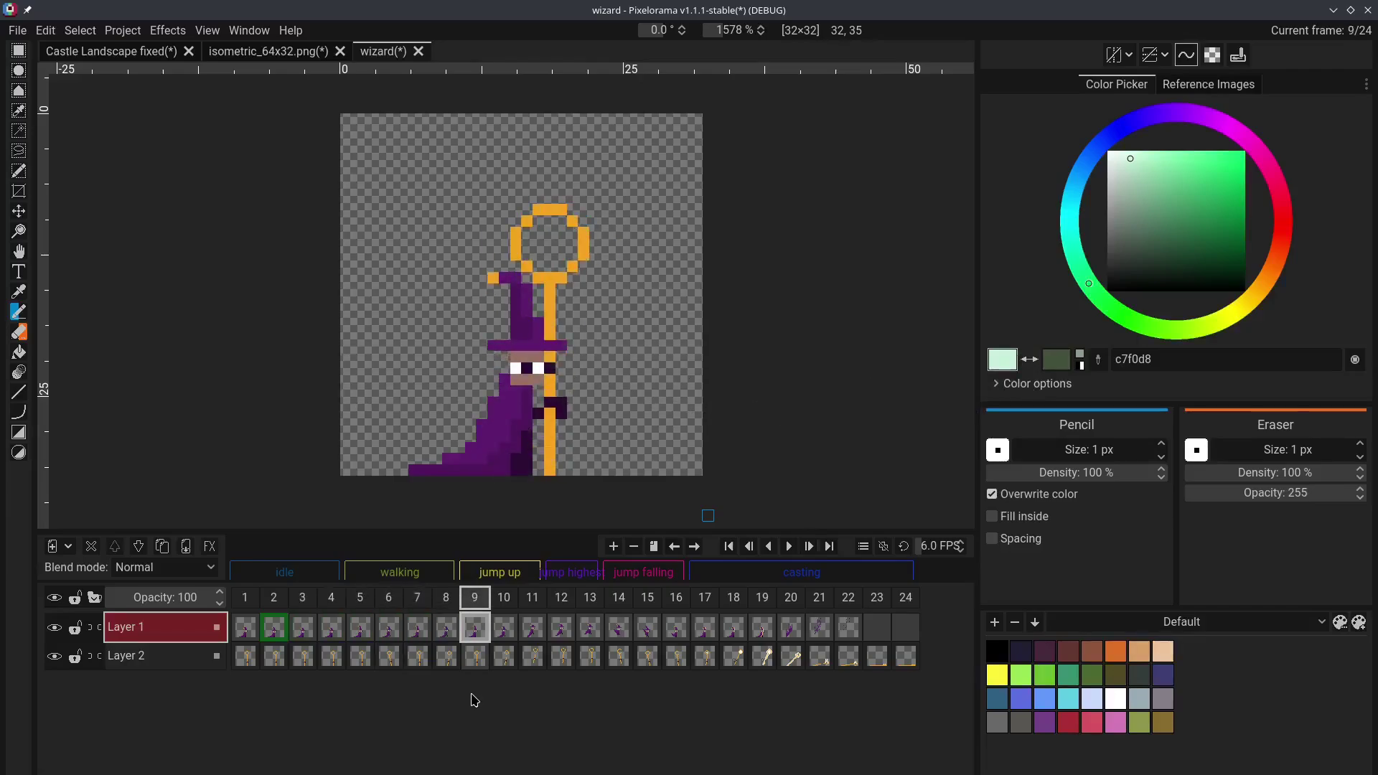
pyautogui.hotkey('ctrl', 'Right')
pyautogui.hotkey('ctrl', 'Right')
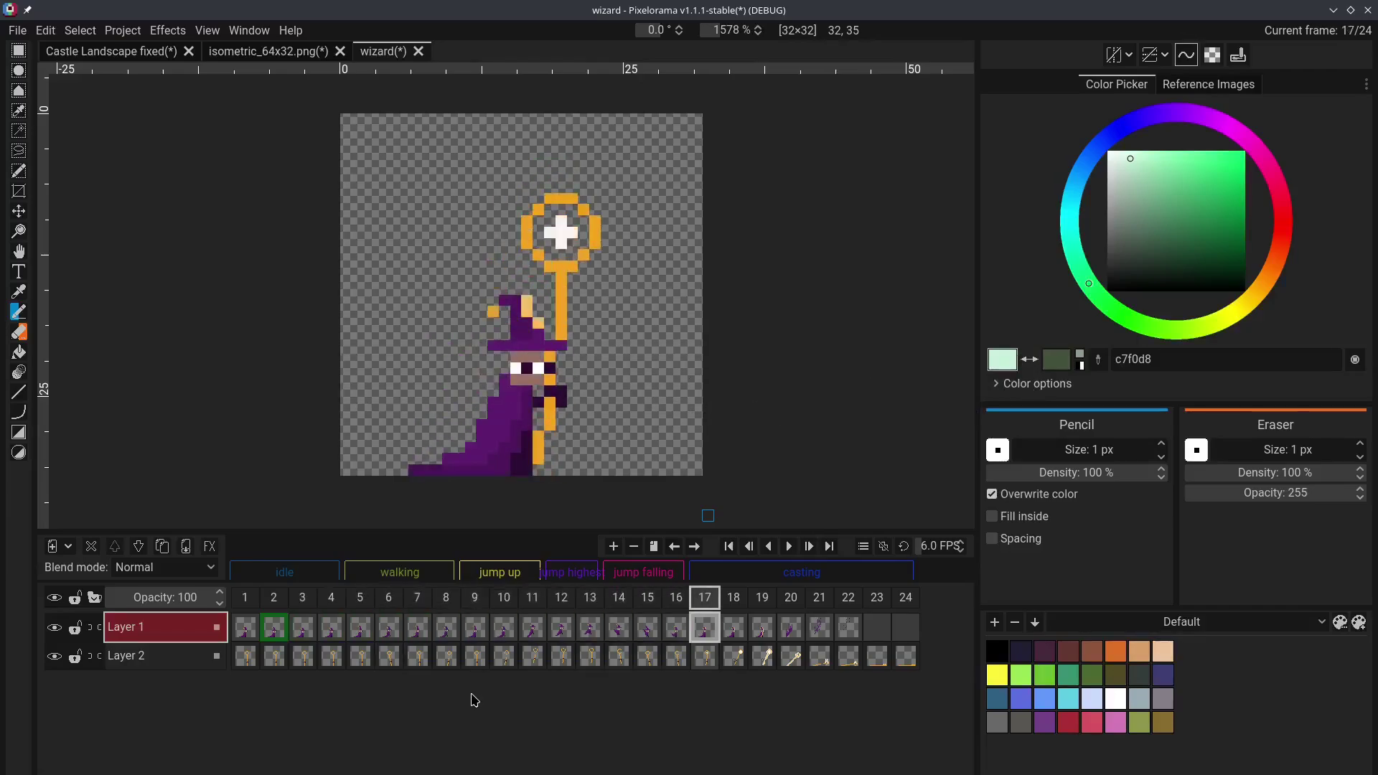
pyautogui.hotkey('ctrl', 'Left')
pyautogui.hotkey('ctrl', 'Left')
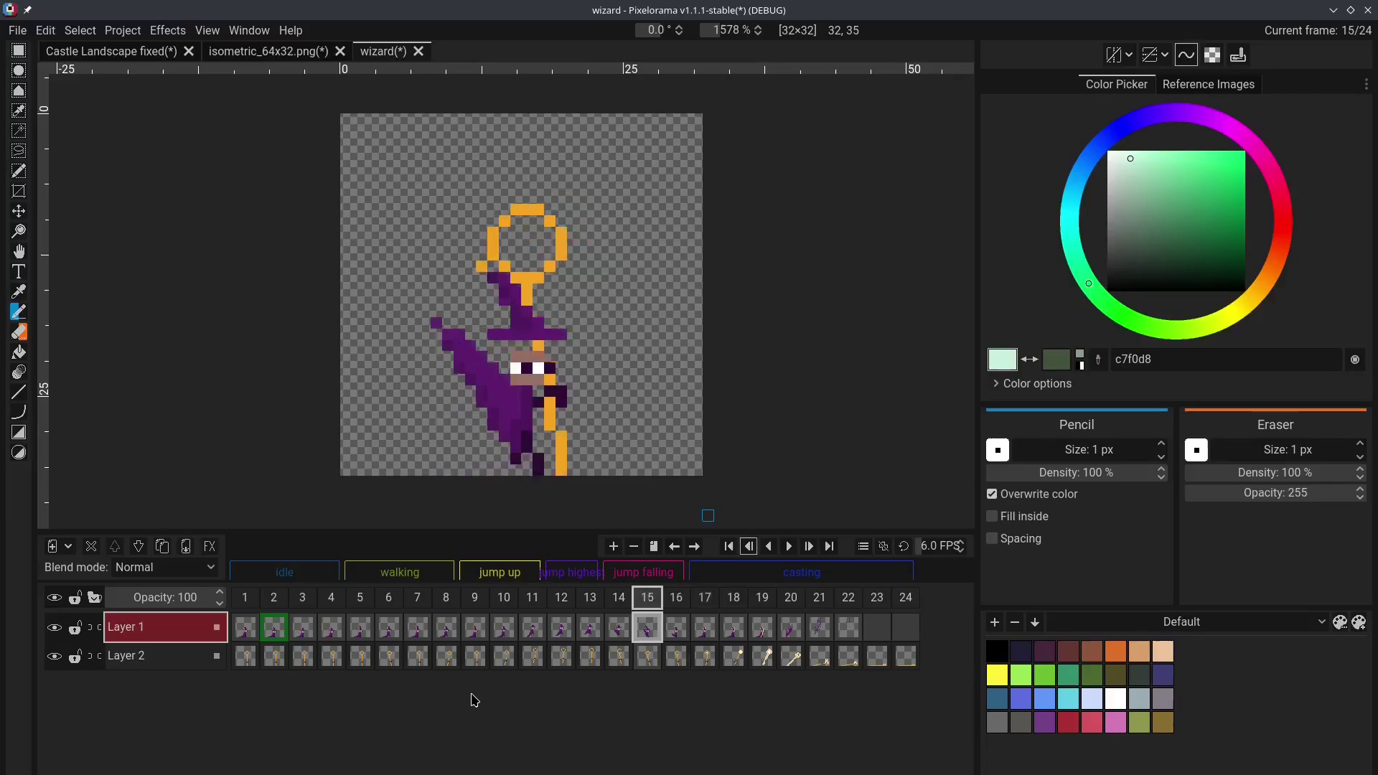
pyautogui.press('Left')
pyautogui.press('Left')
pyautogui.press('Left')
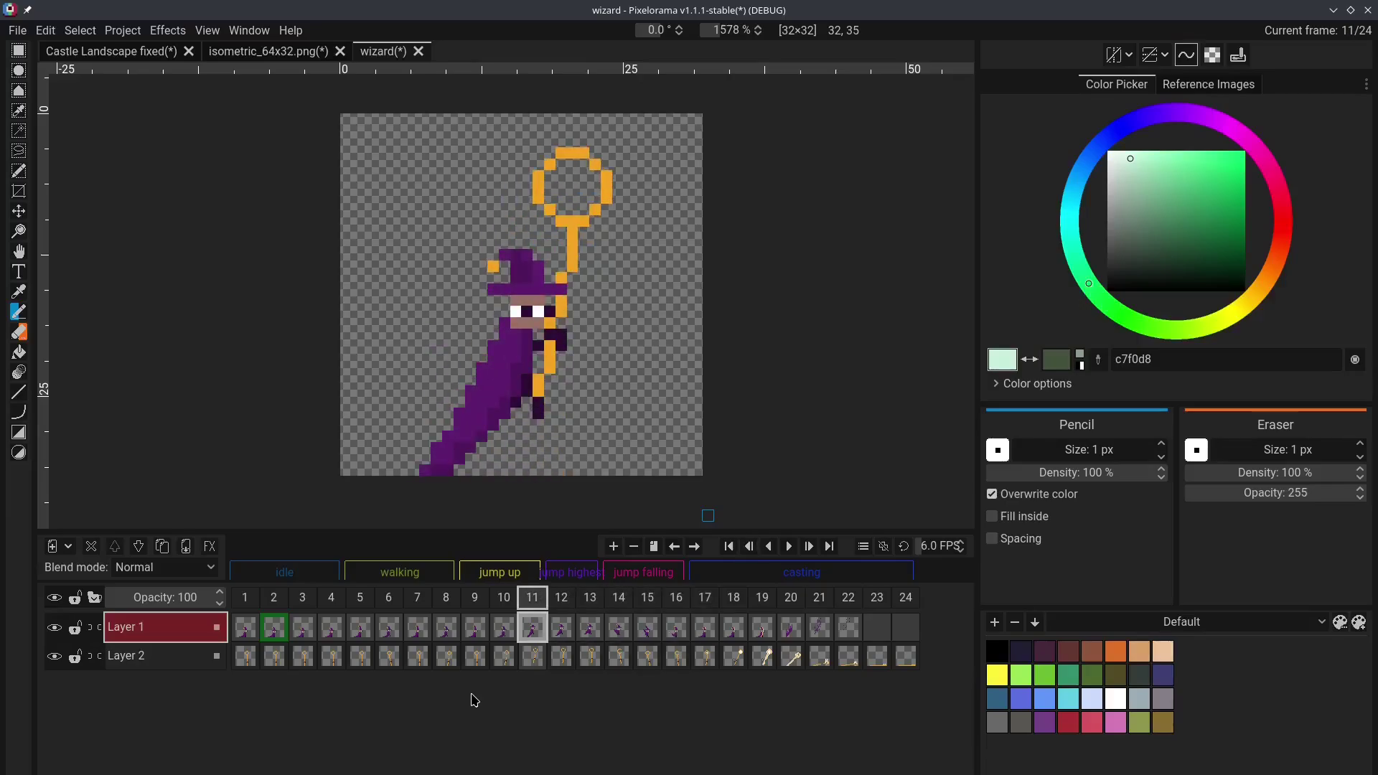
pyautogui.press('Down')
# Return to frame 9 and step back and forth through the jump up frames 9 to 11
pyautogui.press('Up')
pyautogui.press('Left')
pyautogui.press('Left')
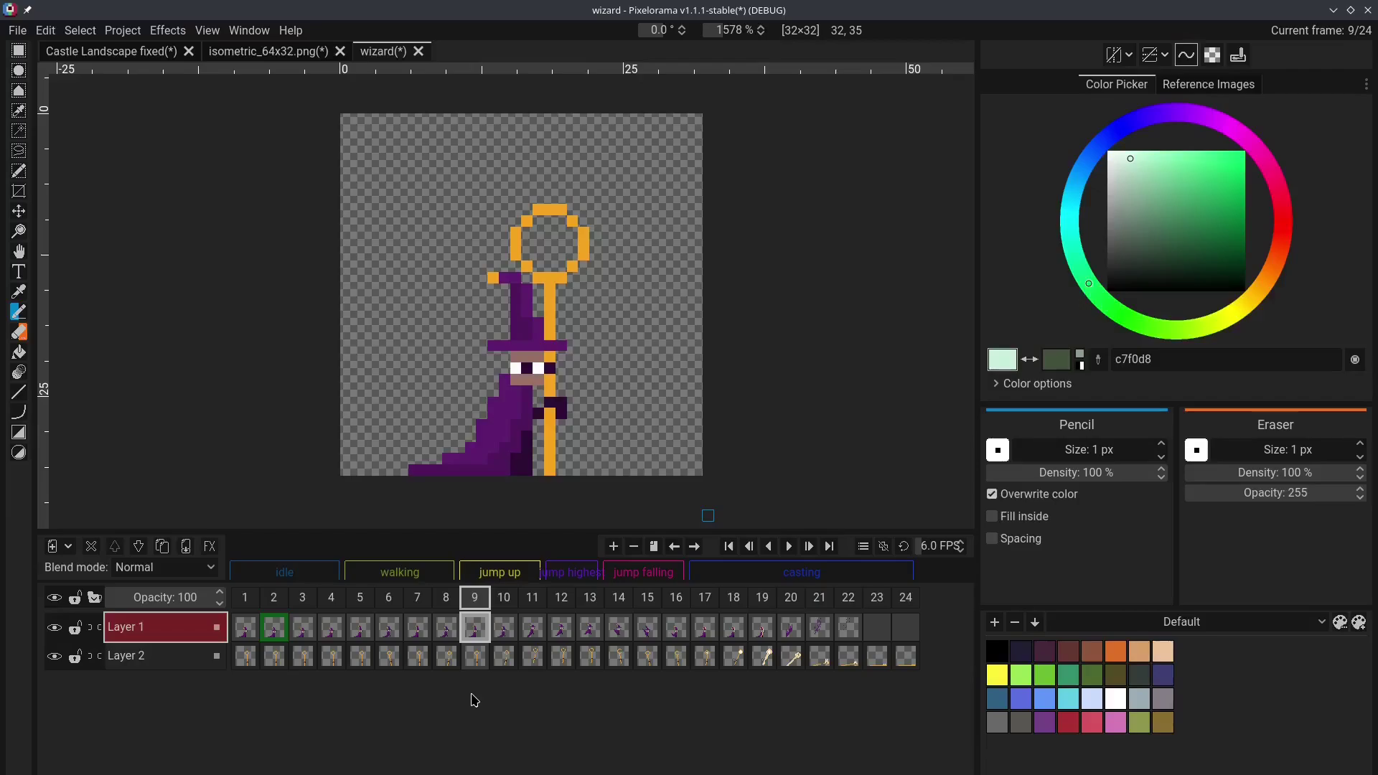
pyautogui.hotkey('ctrl', '.')
pyautogui.hotkey('ctrl', '.')
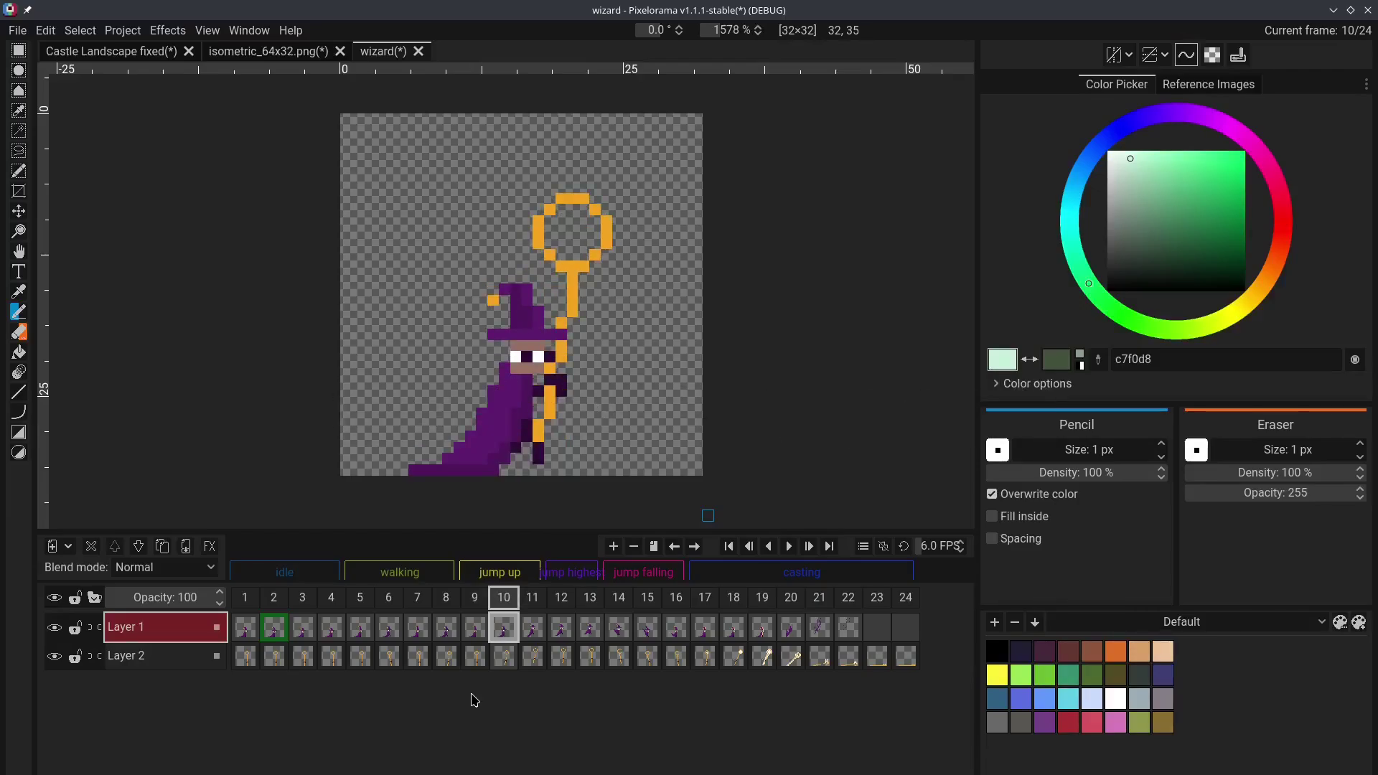
pyautogui.hotkey('ctrl', '.')
pyautogui.hotkey('ctrl', ',')
pyautogui.hotkey('ctrl', ',')
pyautogui.hotkey('ctrl', '.')
pyautogui.hotkey('ctrl', ',')
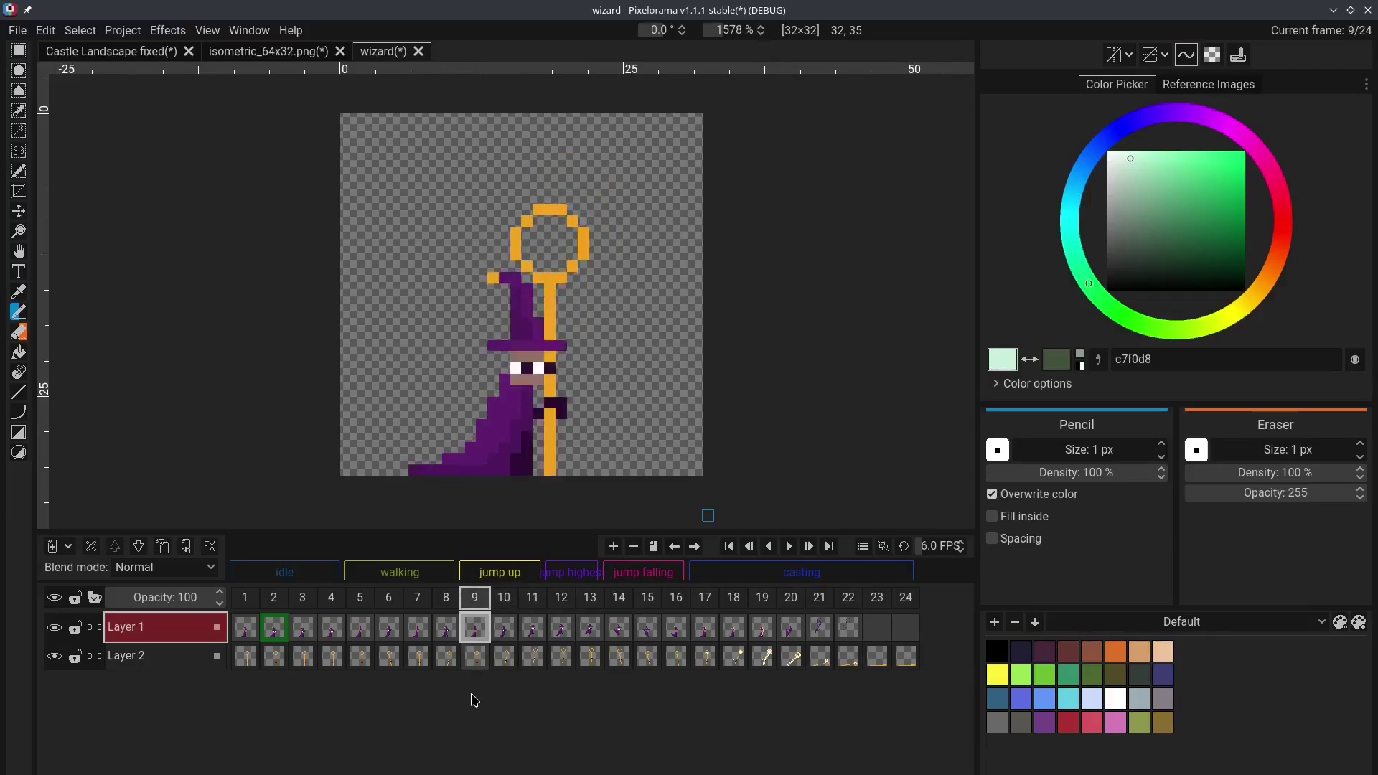
pyautogui.hotkey('ctrl', '.')
# Keep cycling the jump up frames, stepping back to frame 4, then loop the casting animation with F5
pyautogui.hotkey('ctrl', '.')
pyautogui.hotkey('ctrl', ',')
pyautogui.hotkey('ctrl', ',')
pyautogui.hotkey('ctrl', '.')
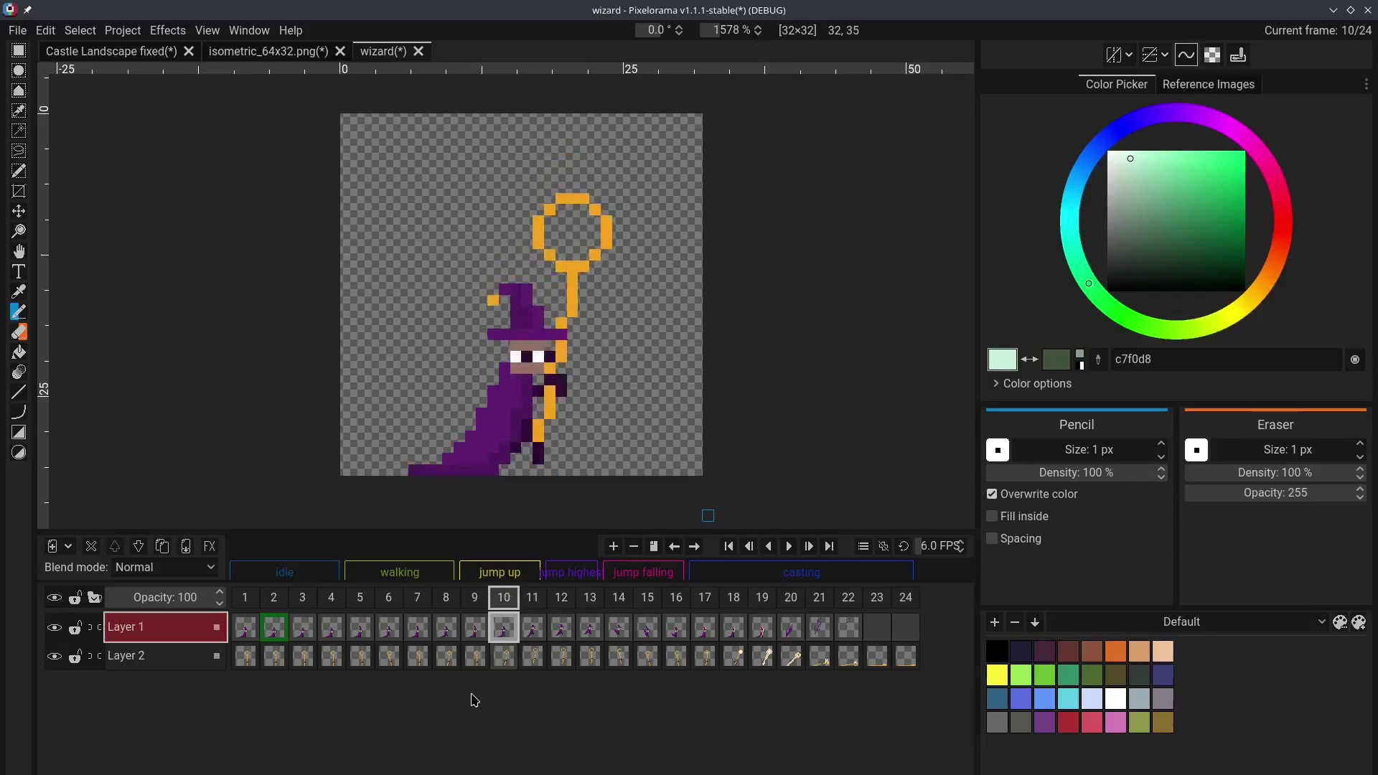
pyautogui.hotkey('ctrl', '.')
pyautogui.hotkey('ctrl', ',')
pyautogui.hotkey('ctrl', ',')
pyautogui.hotkey('ctrl', '.')
pyautogui.hotkey('ctrl', '.')
pyautogui.hotkey('ctrl', ',')
pyautogui.hotkey('ctrl', ',')
pyautogui.hotkey('ctrl', ',')
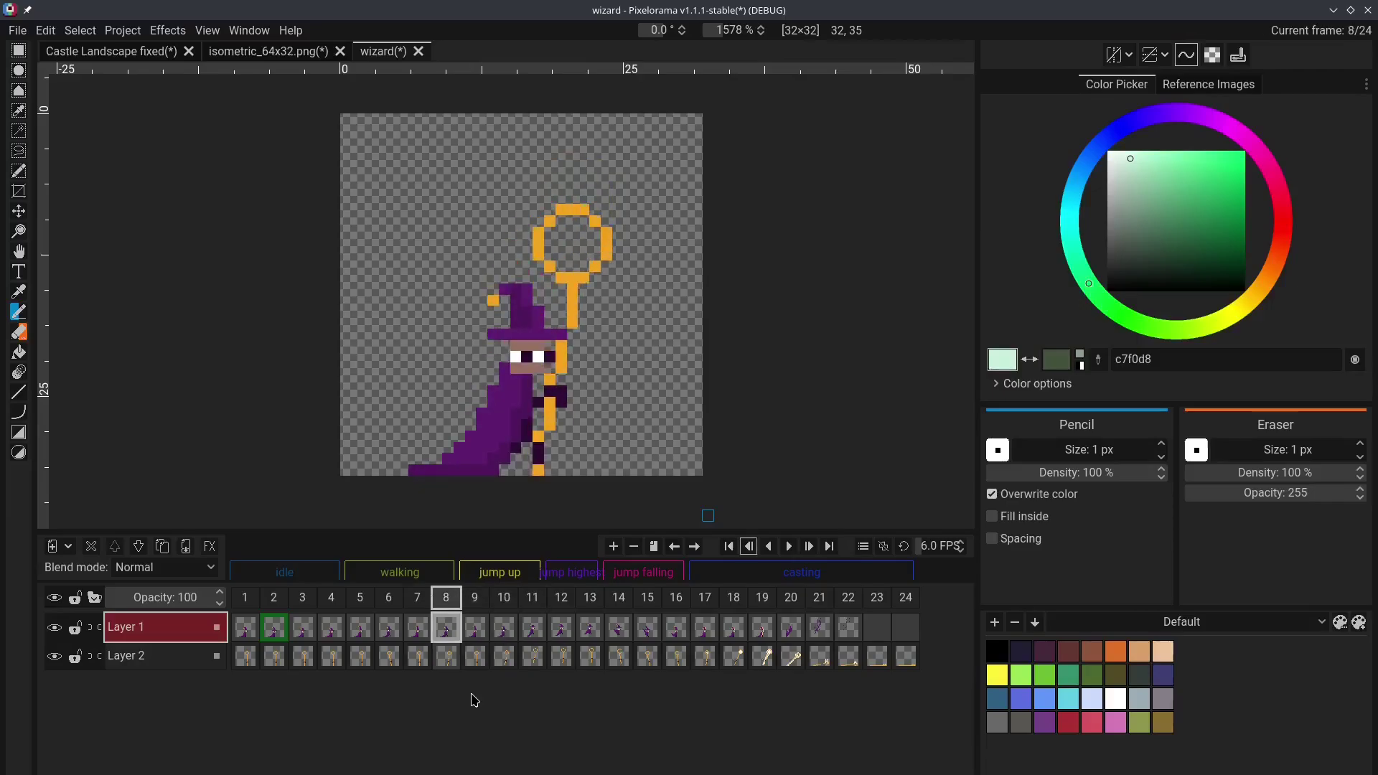
pyautogui.hotkey('ctrl', ',')
pyautogui.hotkey('ctrl', ',')
pyautogui.hotkey('ctrl', ',')
pyautogui.hotkey('ctrl', ',')
pyautogui.hotkey('ctrl', ',')
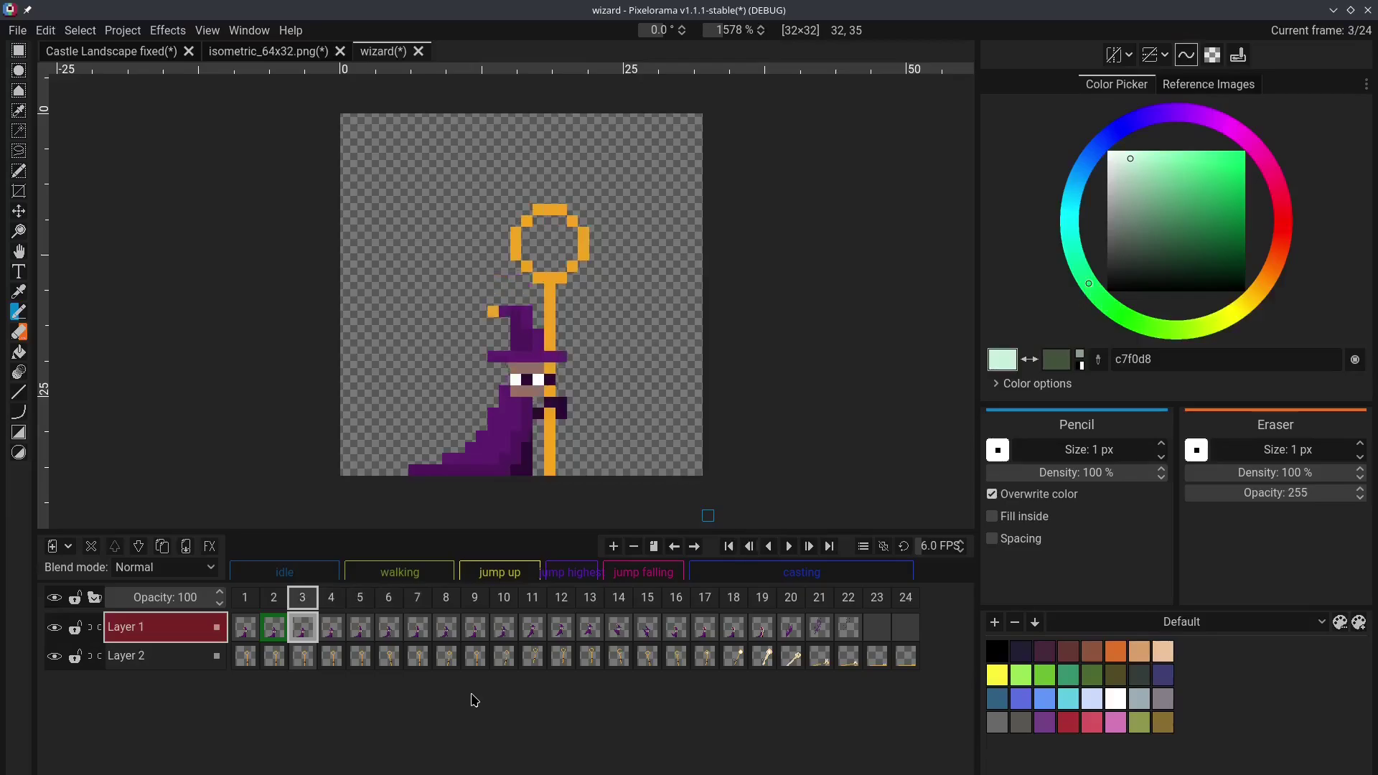
pyautogui.hotkey('ctrl', ',')
pyautogui.hotkey('ctrl', ',')
pyautogui.hotkey('ctrl', ',')
pyautogui.hotkey('ctrl', ',')
pyautogui.hotkey('ctrl', ',')
pyautogui.hotkey('ctrl', ',')
pyautogui.hotkey('ctrl', ',')
pyautogui.hotkey('ctrl', ',')
pyautogui.hotkey('ctrl', ',')
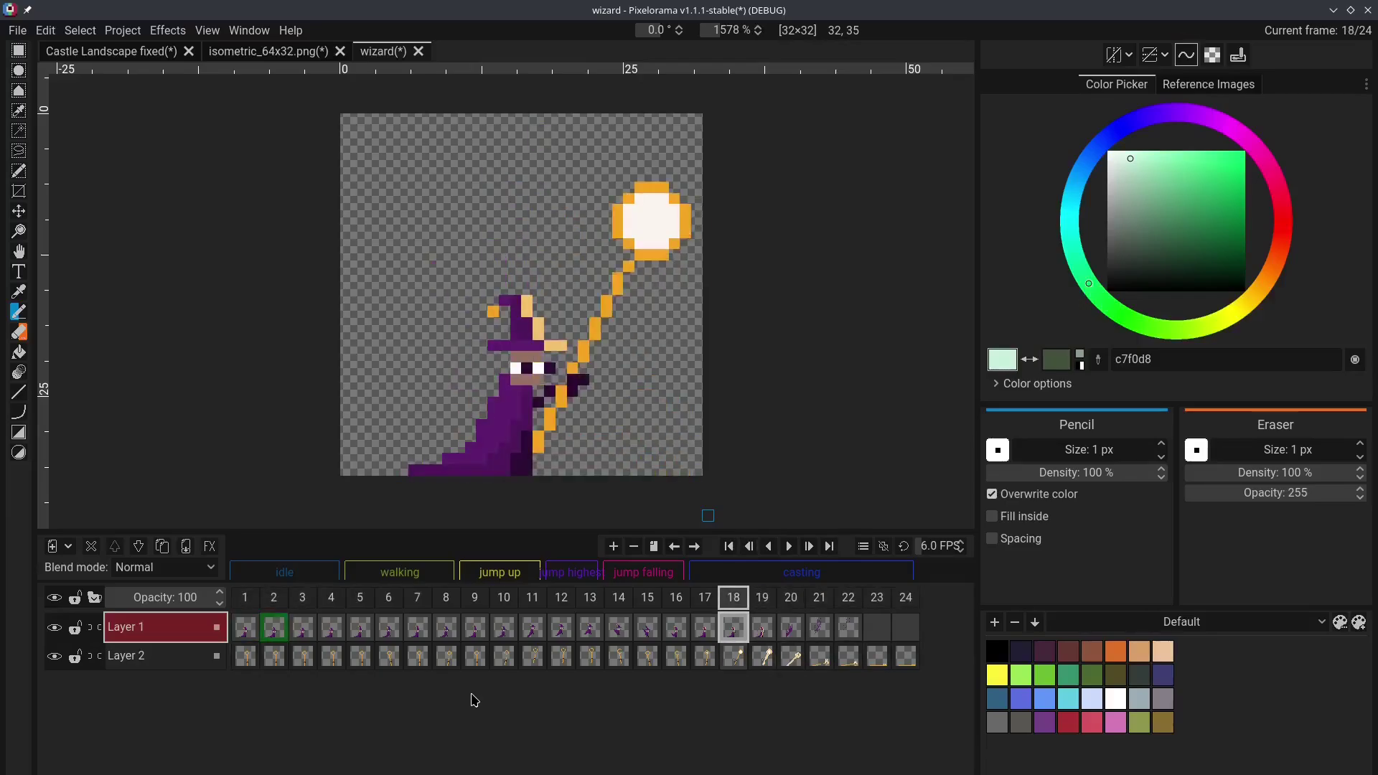
pyautogui.press('F5')
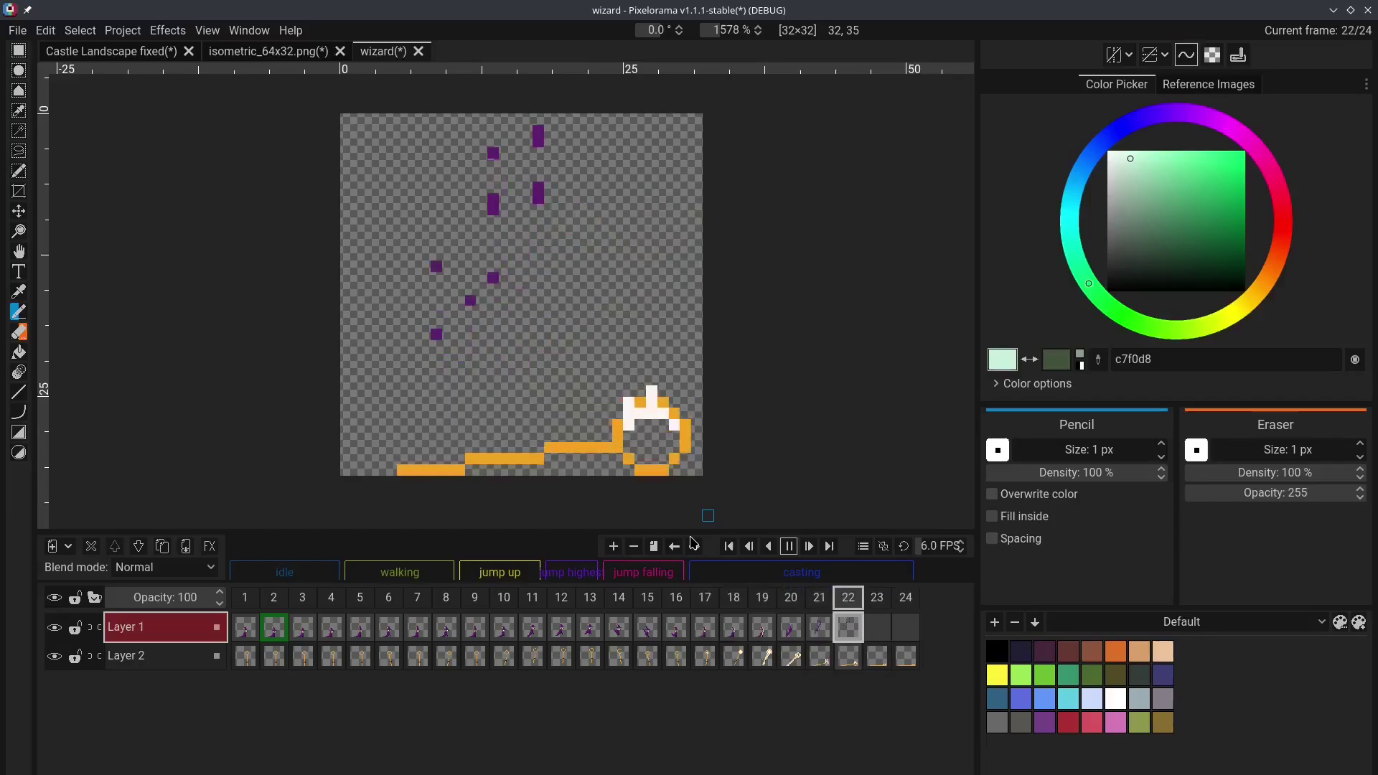
# Uncheck 'Animation plays only on frames of the same tag', then pause and resume playback
pyautogui.click(863, 548)
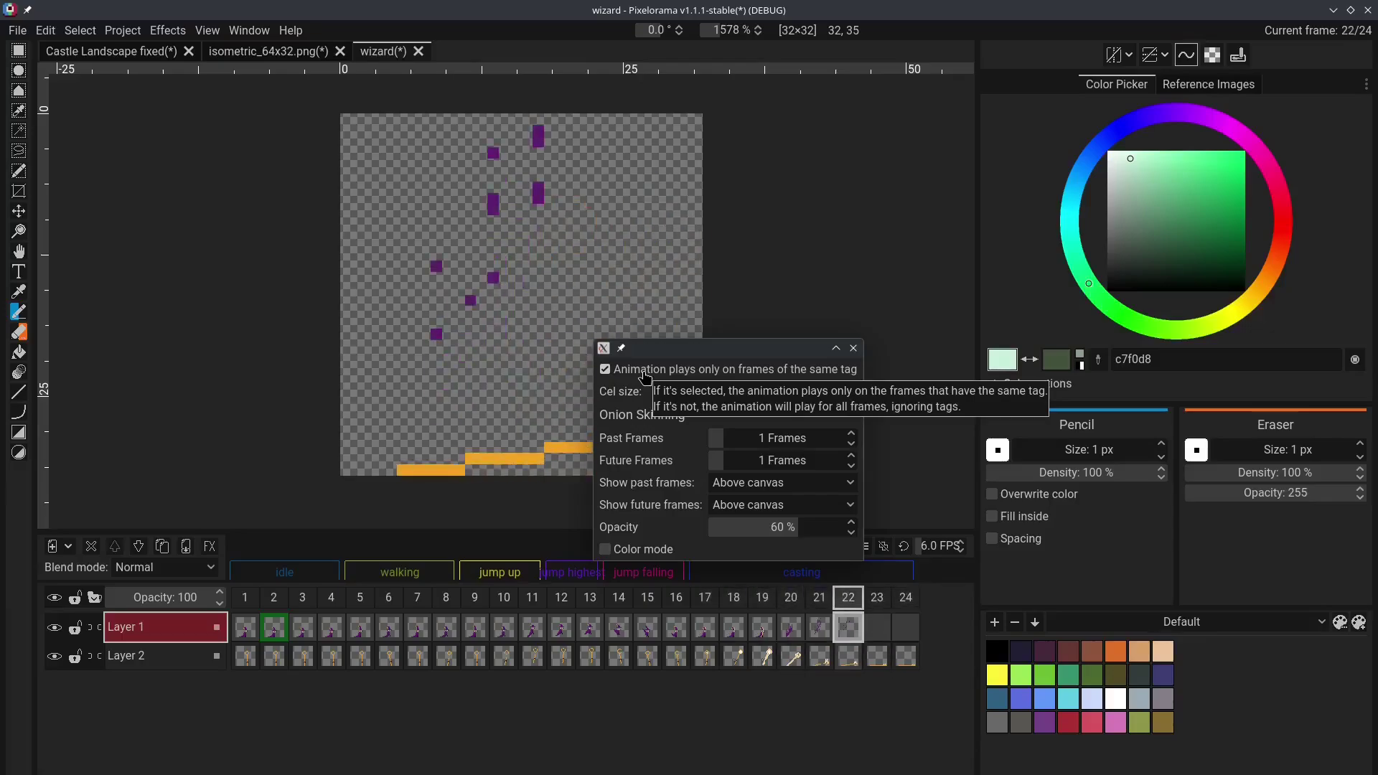
pyautogui.click(789, 553)
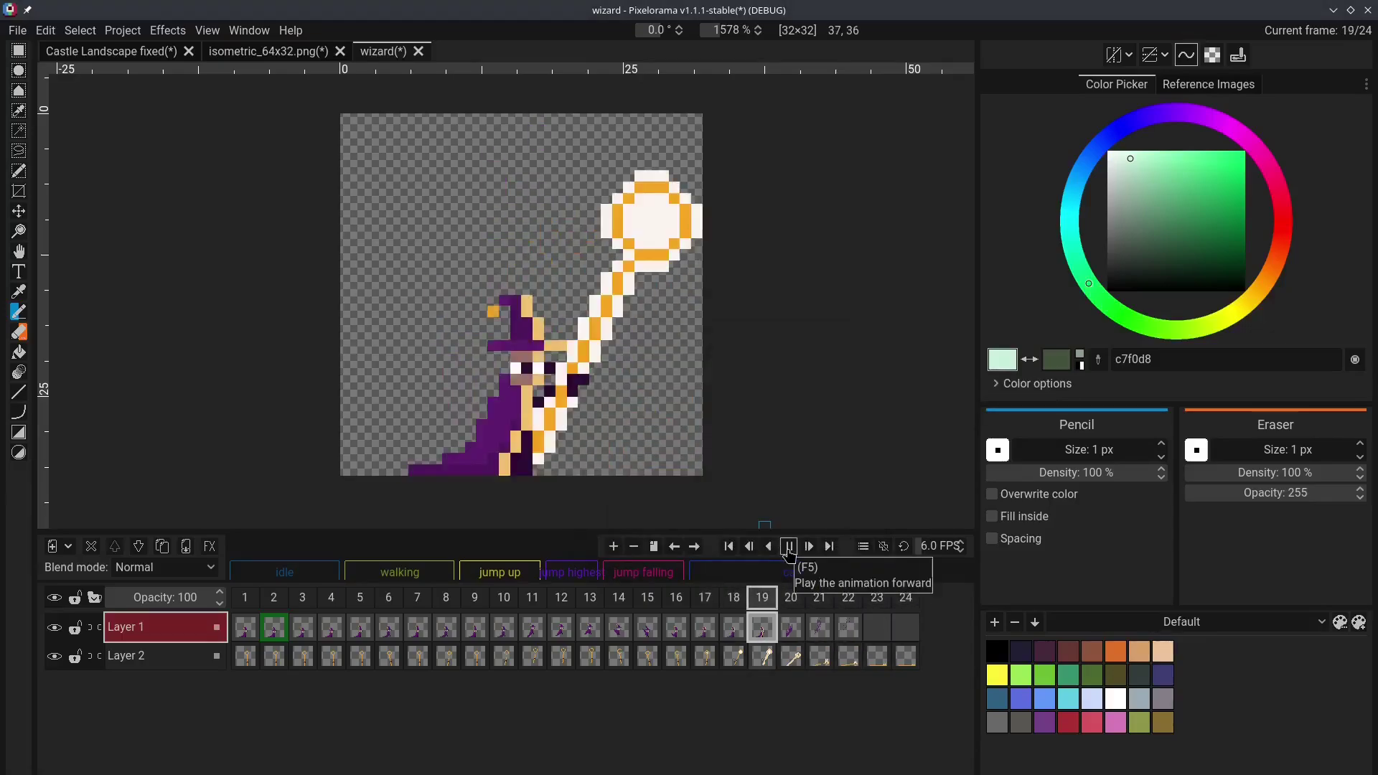
pyautogui.click(789, 546)
pyautogui.click(789, 548)
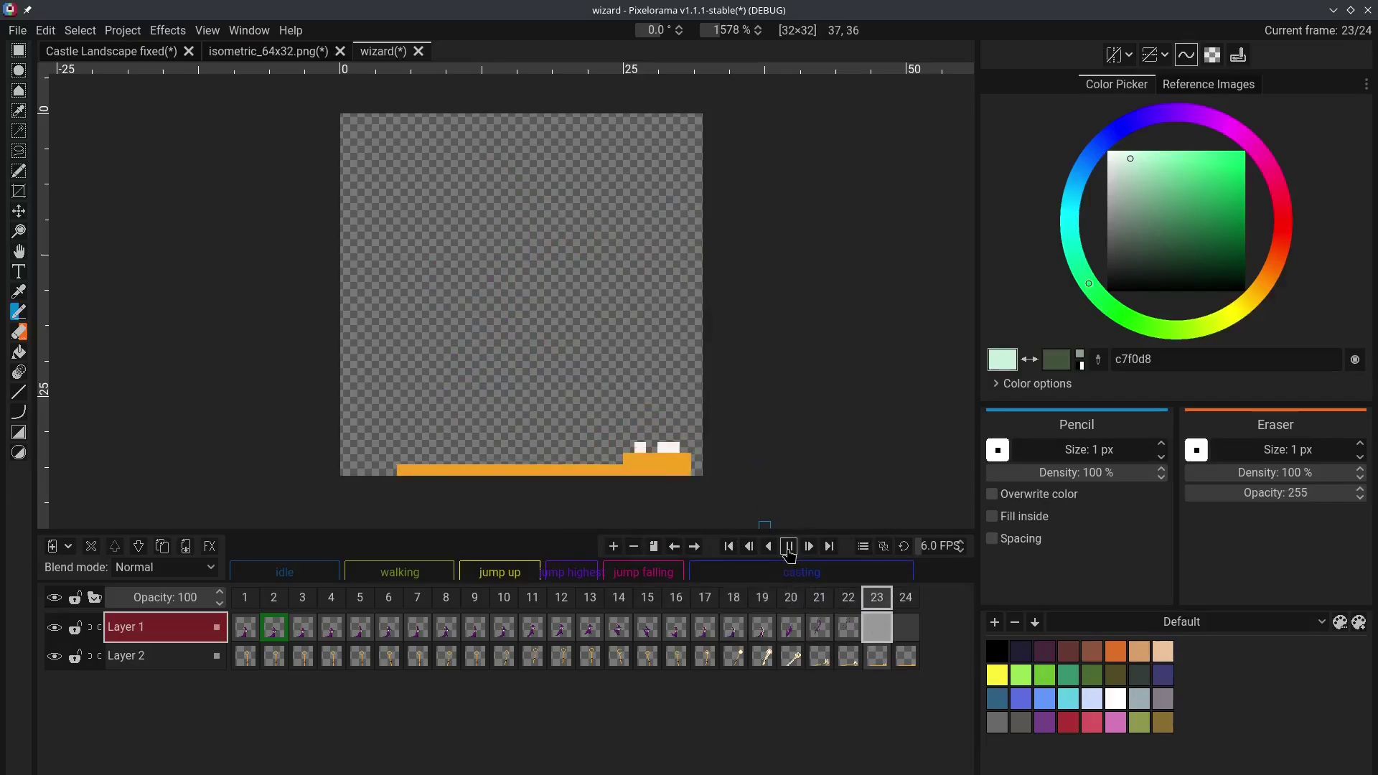